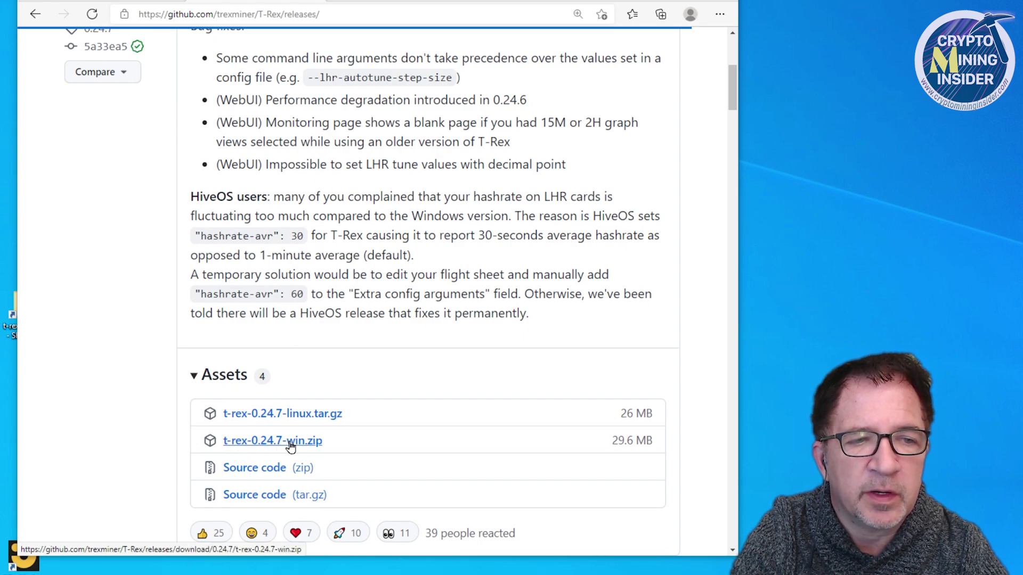
# Download the Windows release archive t-rex-0.24.7-win.zip and show it in the Downloads folder.
pyautogui.click(290, 446)
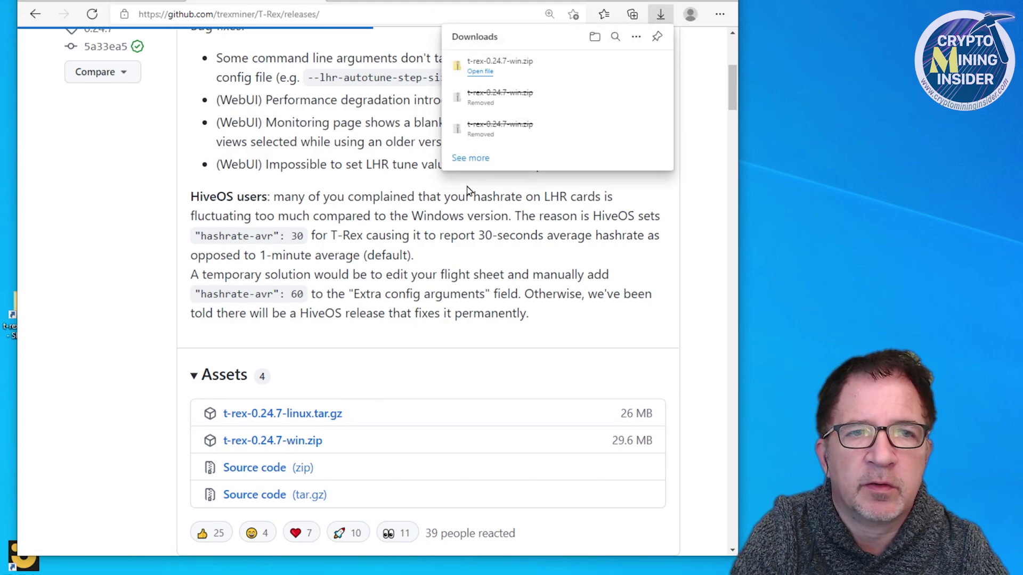
pyautogui.click(616, 75)
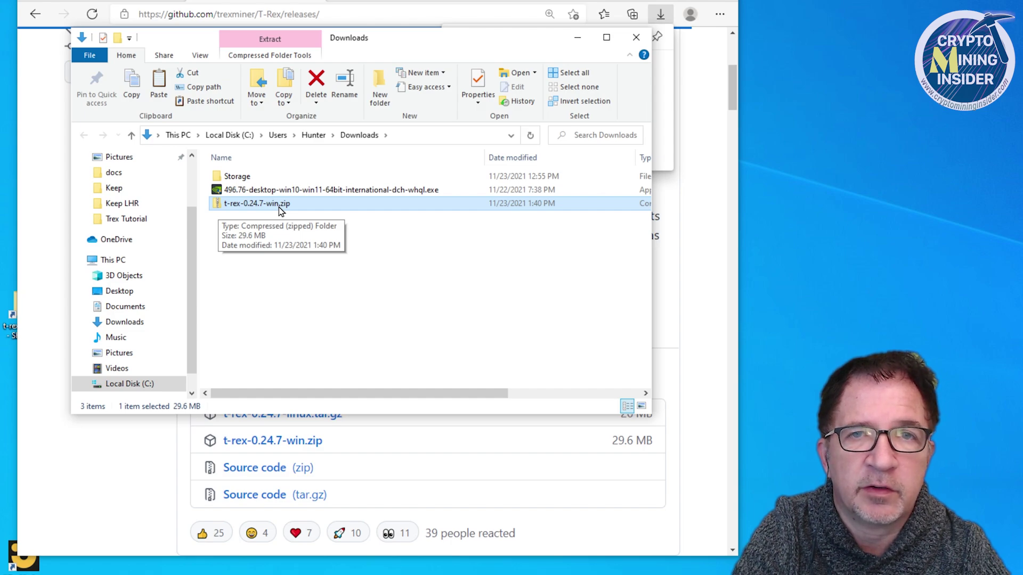
# Extract t-rex-0.24.7-win.zip to the default destination in Downloads and open the extracted t-rex-0.24.7-win folder.
pyautogui.rightClick(280, 209)
pyautogui.click(320, 277)
pyautogui.moveTo(701, 291); pyautogui.dragTo(196, 120)
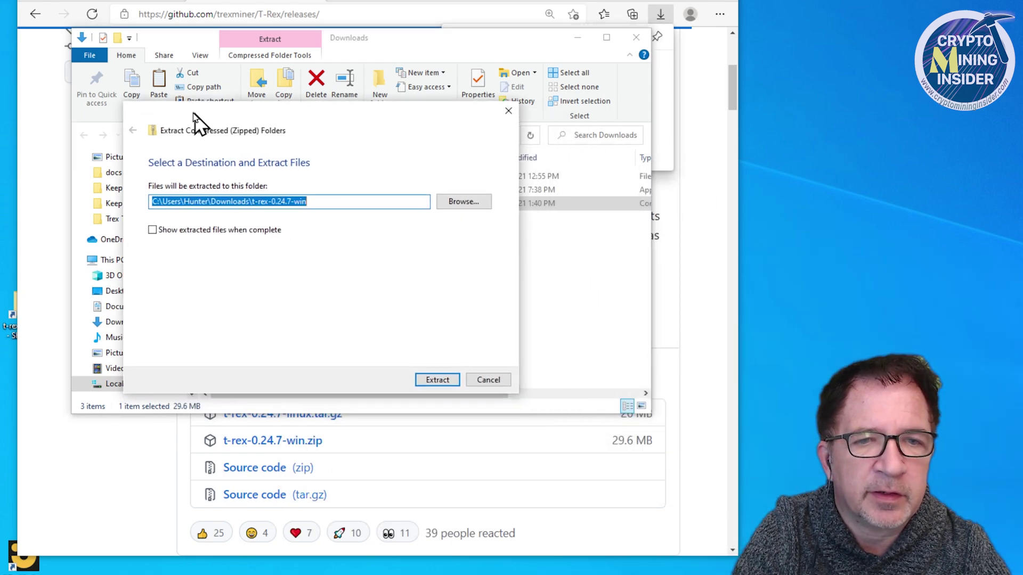
pyautogui.click(435, 380)
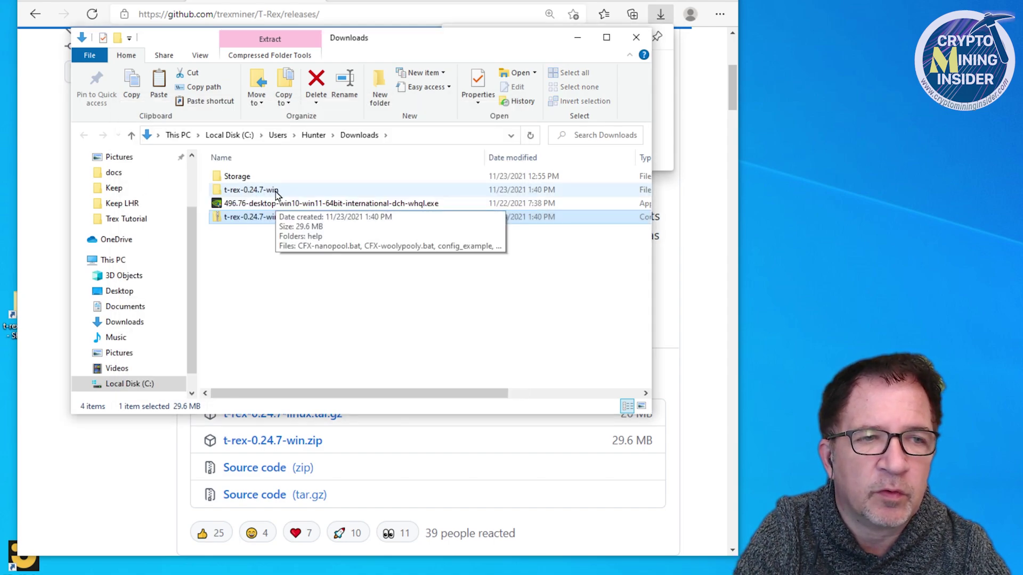
pyautogui.doubleClick(276, 190)
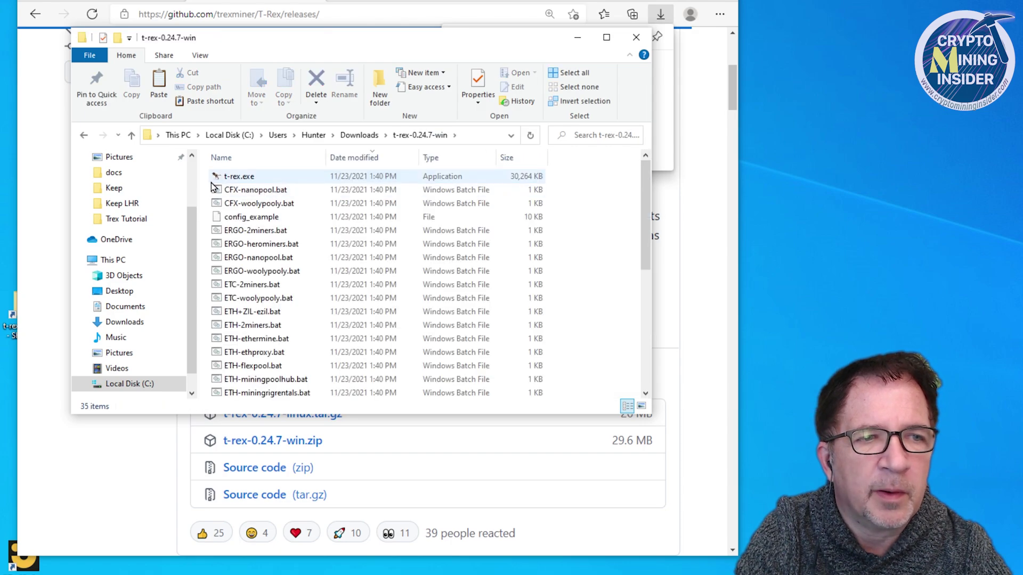
# Enlarge the folder window downward, look through the miner's batch files, and fit the columns to the full file names.
pyautogui.moveTo(224, 184)
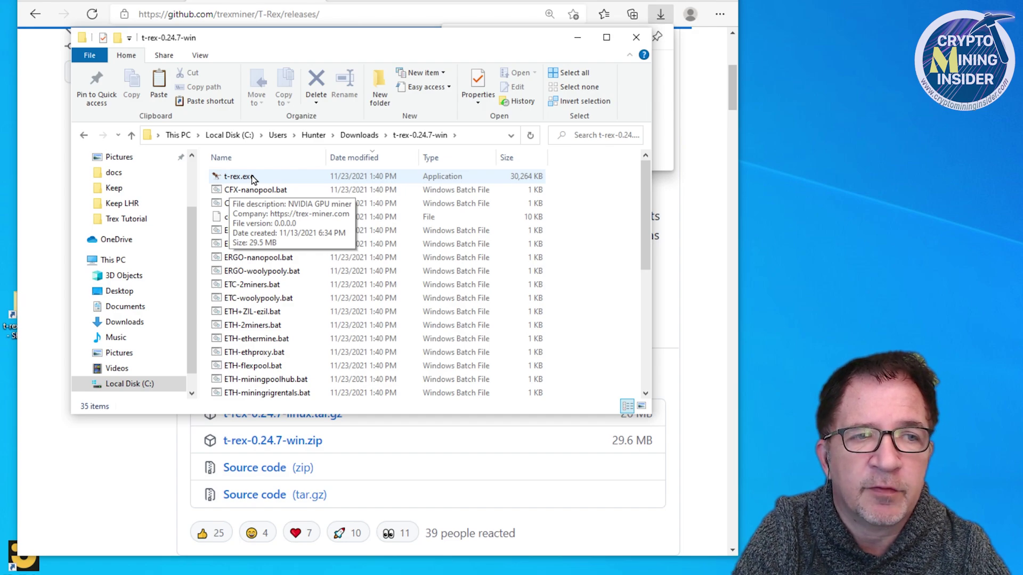
pyautogui.moveTo(365, 414); pyautogui.dragTo(366, 573)
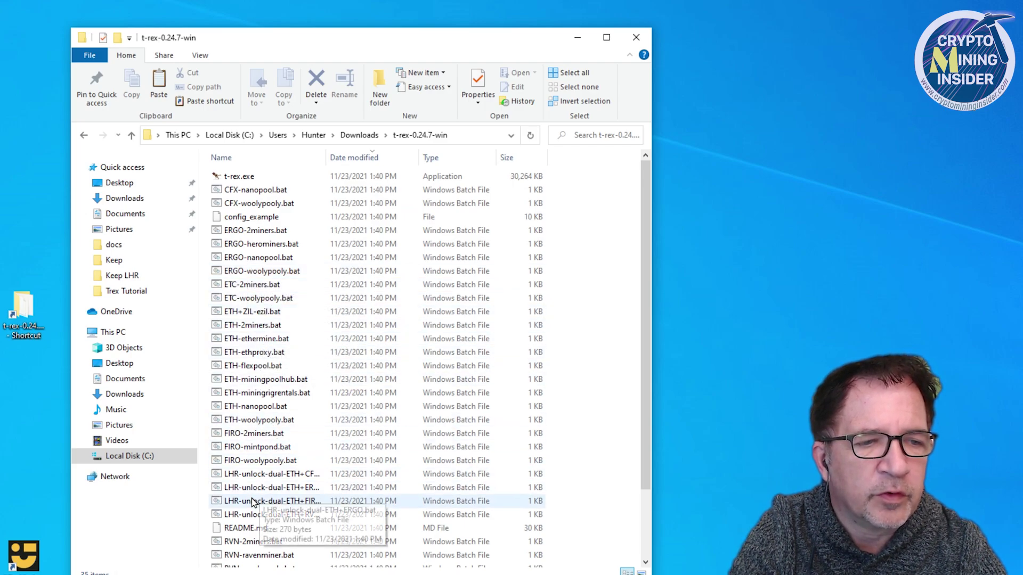
pyautogui.scroll(-2, 253, 503)
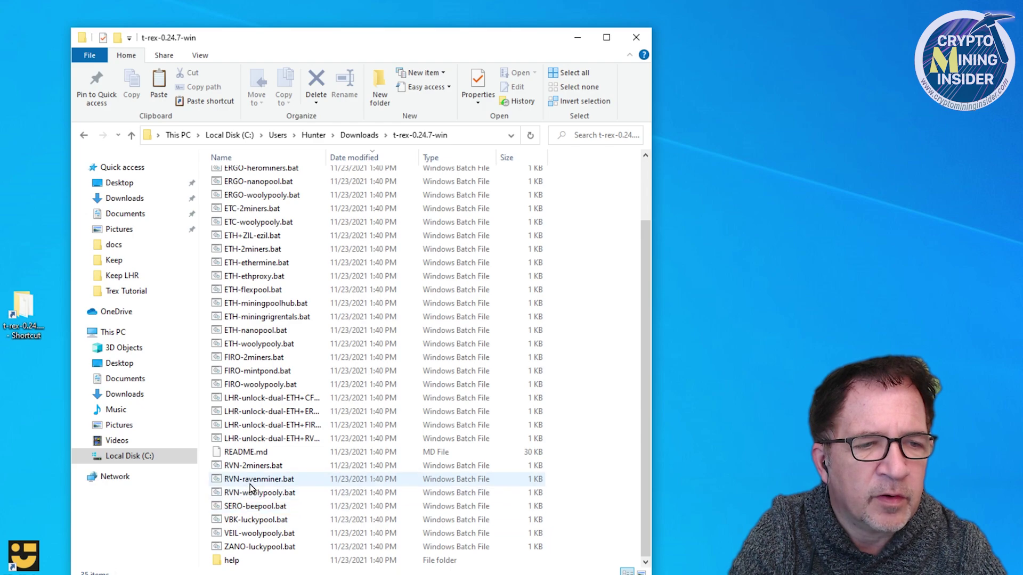
pyautogui.press('ctrl+KP_Add')
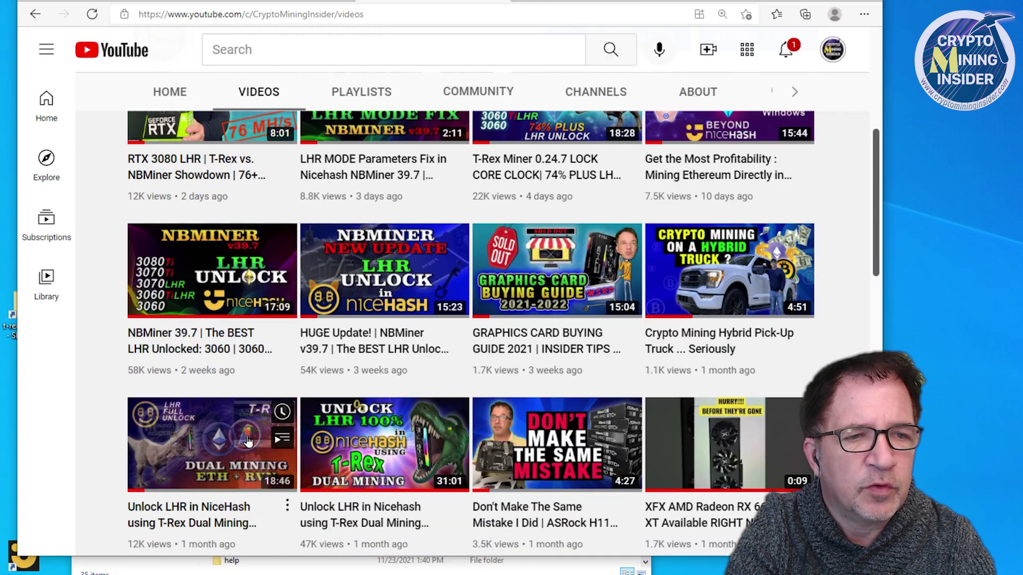
# Look through the Crypto Mining Insider channel's YouTube videos for the T-Rex dual mining guides.
pyautogui.scroll(-2, 244, 435)
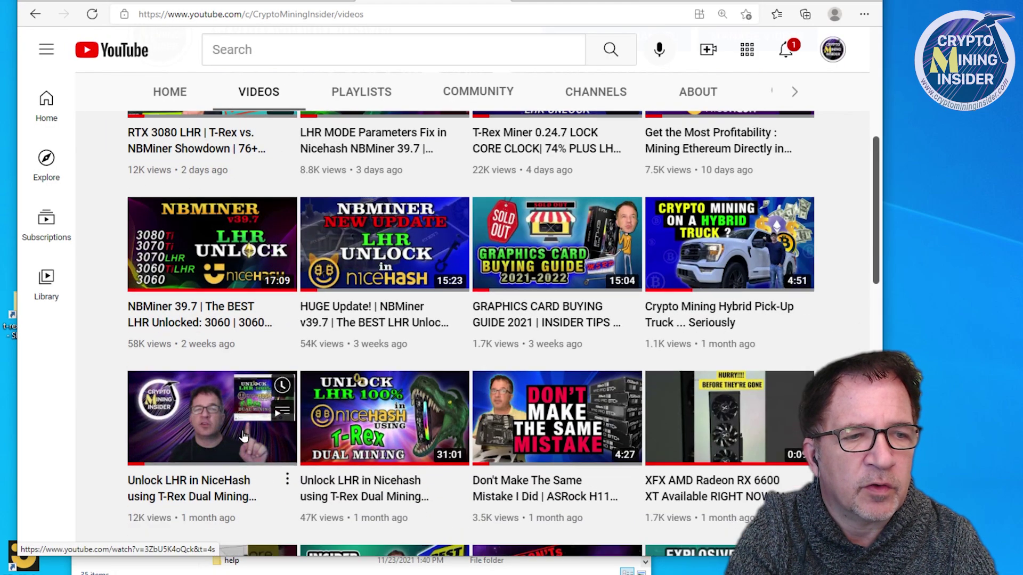
pyautogui.scroll(-2, 244, 436)
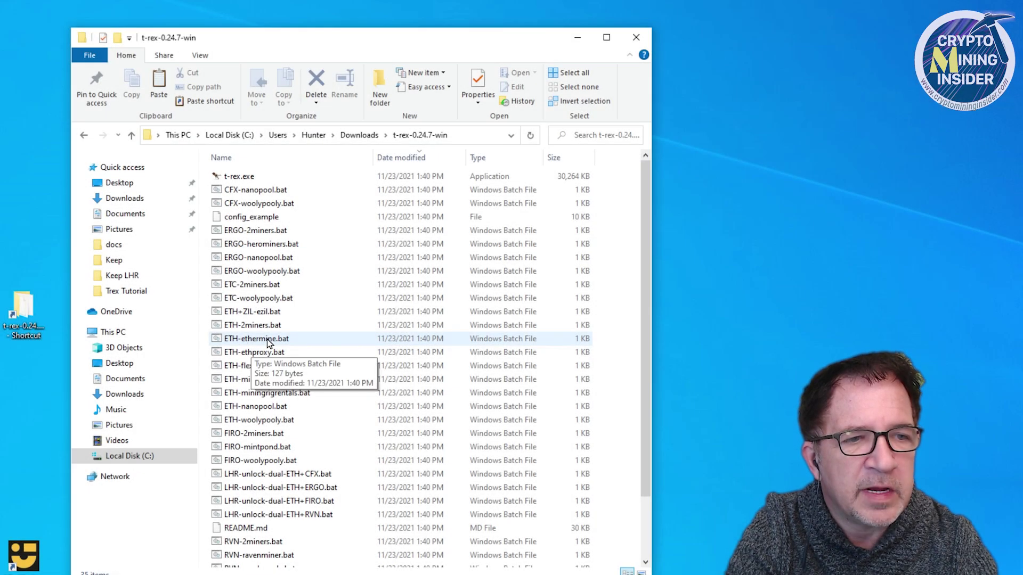
# Duplicate ETH-ethermine.bat within the t-rex-0.24.7-win folder.
pyautogui.rightClick(280, 344)
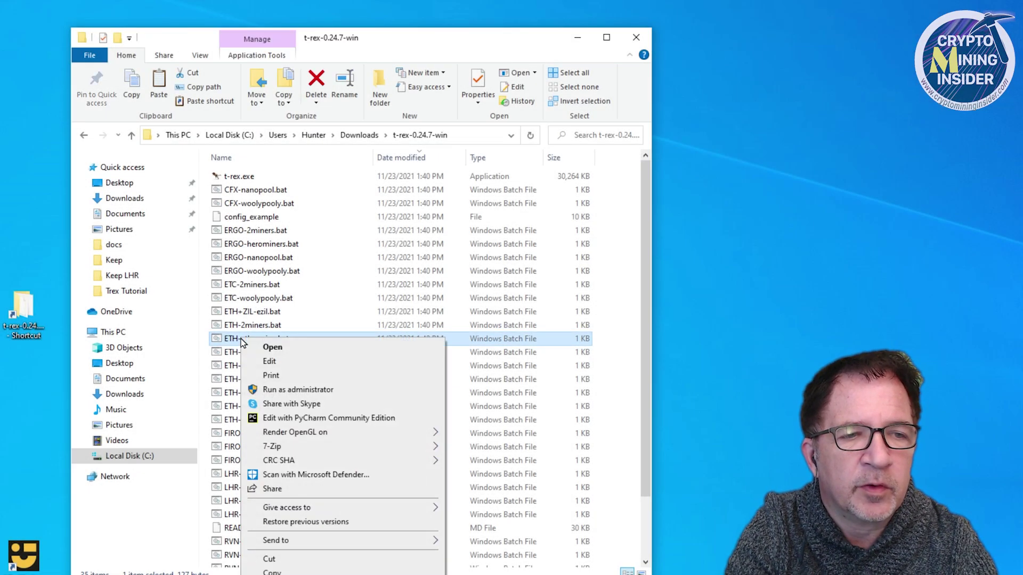
pyautogui.click(272, 571)
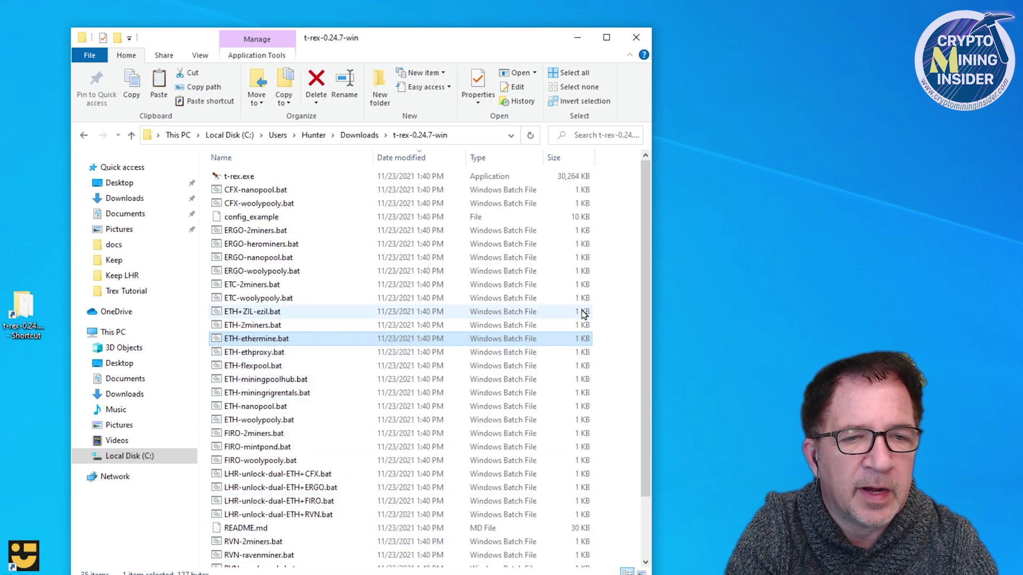
pyautogui.rightClick(614, 301)
pyautogui.click(644, 412)
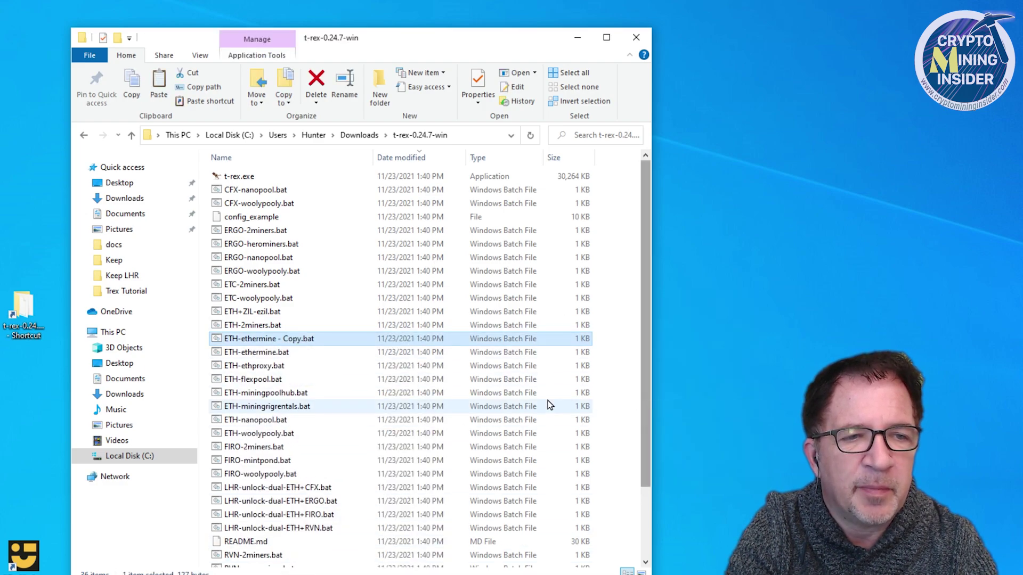
# Rename the duplicated batch file to ETH-ethermine-CMI.bat.
pyautogui.click(298, 339)
pyautogui.click(277, 339)
pyautogui.press('BackSpace')
pyautogui.press('BackSpace')
pyautogui.press('BackSpace')
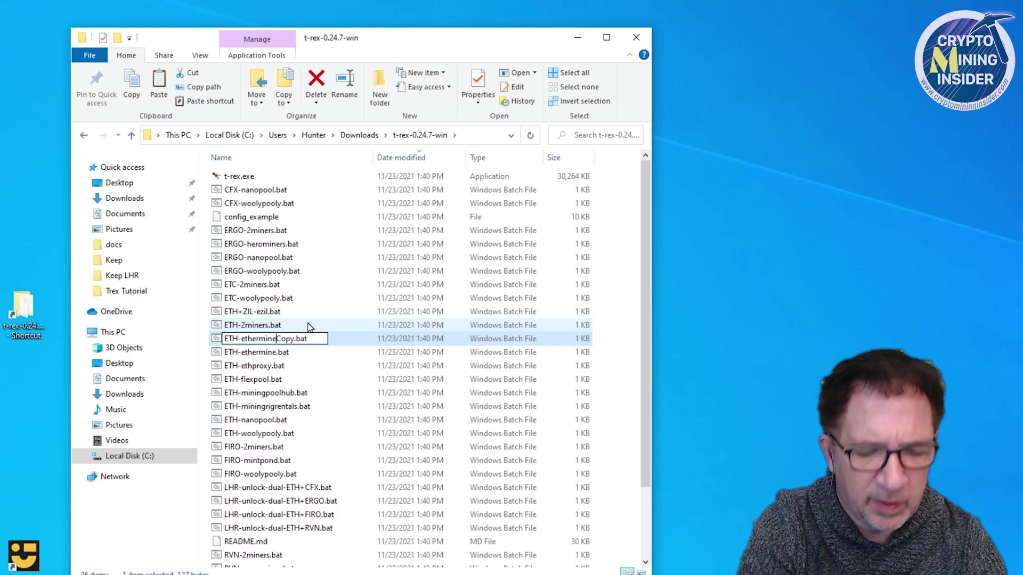
pyautogui.write('-CMI')
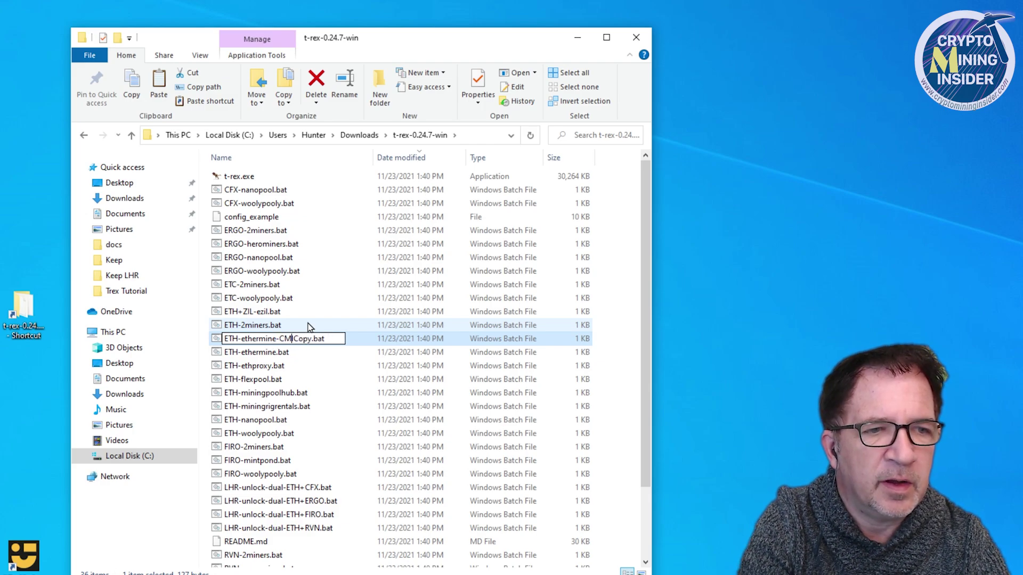
pyautogui.press('Delete')
pyautogui.press('Delete')
pyautogui.press('Delete')
pyautogui.press('Delete')
pyautogui.press('Return')
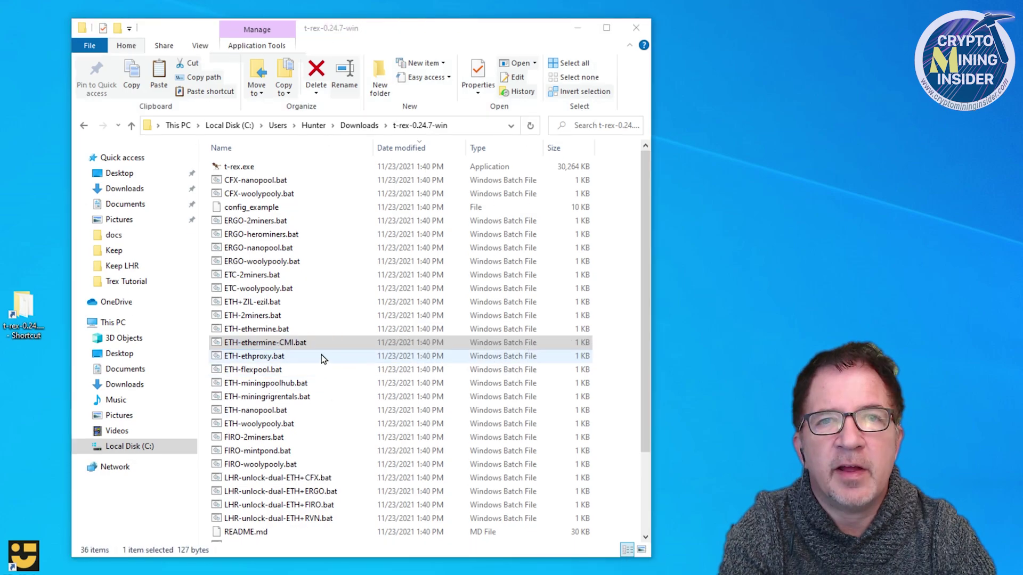
# Open ETH-ethermine-CMI.bat for editing in Notepad and examine the wallet address in its command line.
pyautogui.rightClick(256, 346)
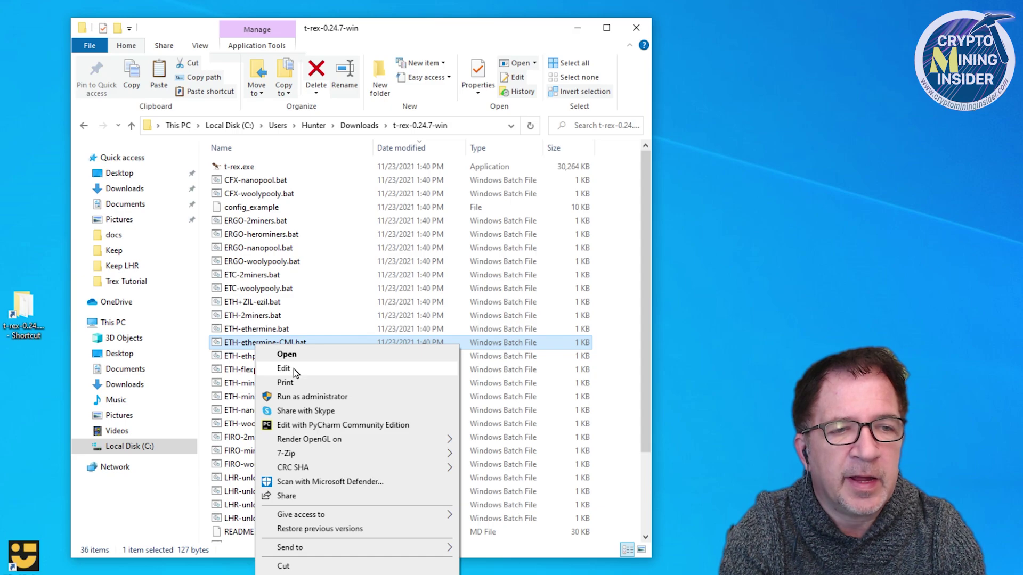
pyautogui.click(293, 369)
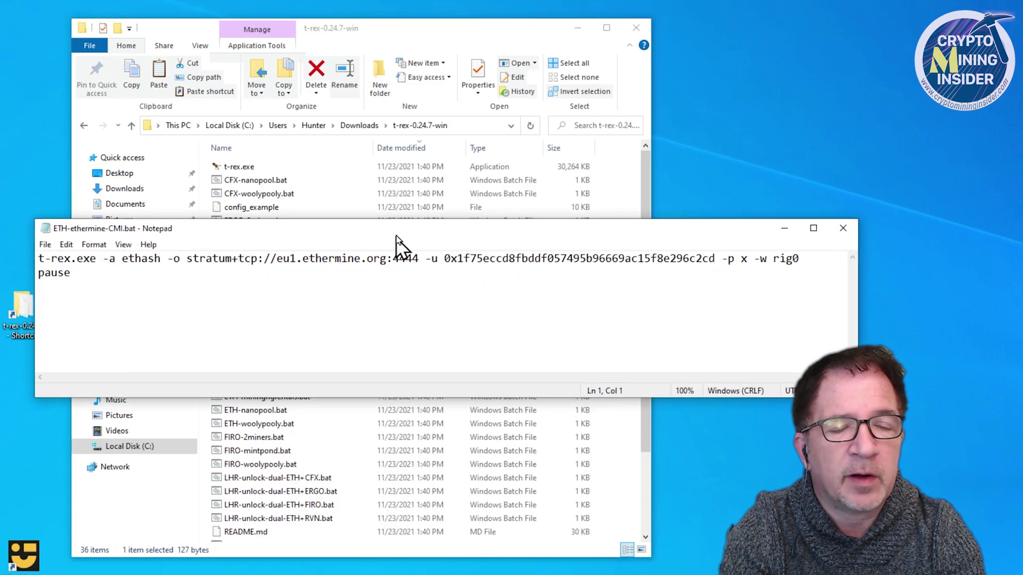
pyautogui.moveTo(391, 238); pyautogui.dragTo(403, 216)
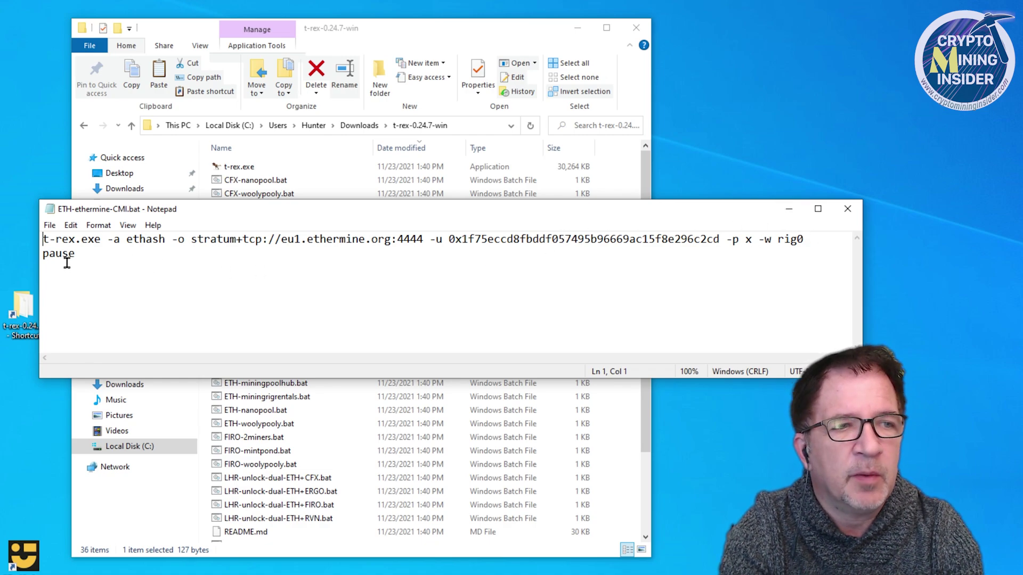
pyautogui.moveTo(260, 209); pyautogui.dragTo(264, 221)
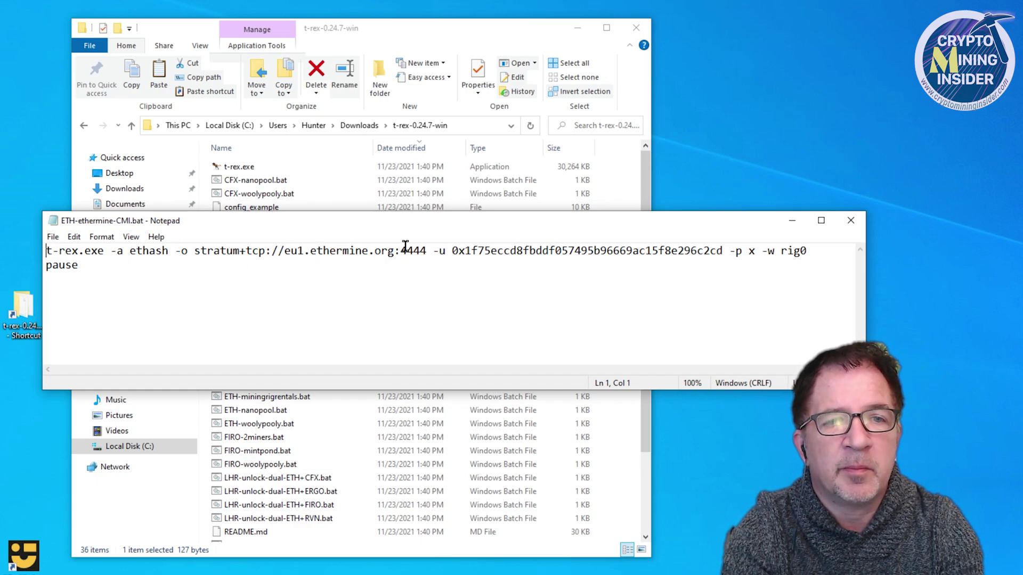
pyautogui.moveTo(451, 248); pyautogui.dragTo(716, 246)
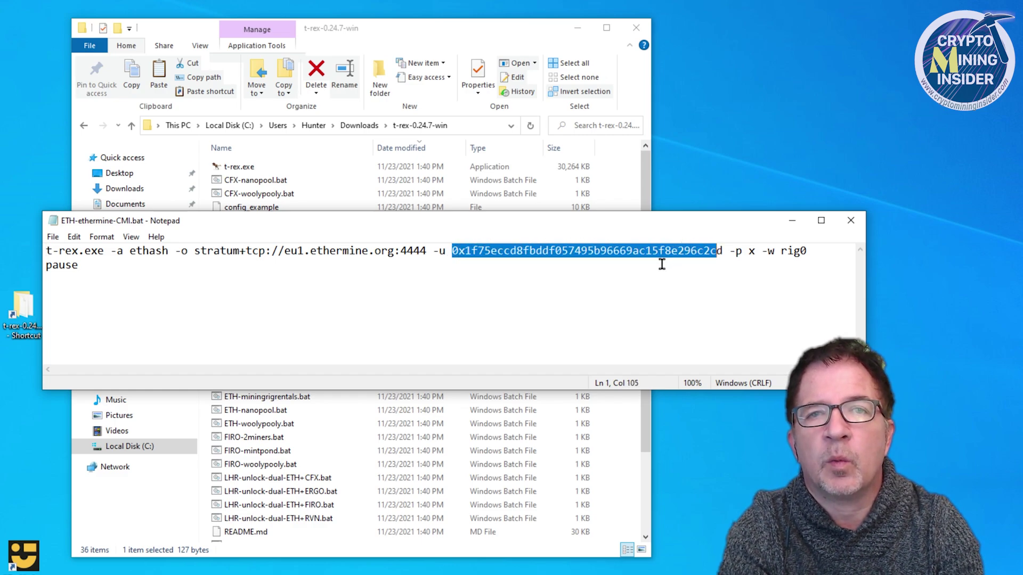
pyautogui.click(438, 261)
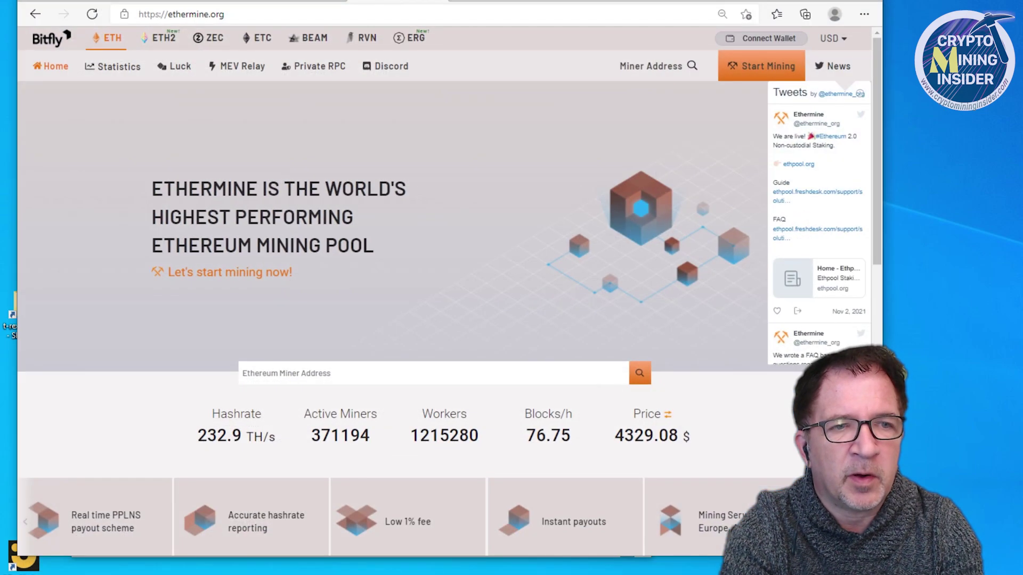
# In the browser, open Ethermine's connection instructions and copy the US East server address us1.ethermine.org.
pyautogui.click(752, 67)
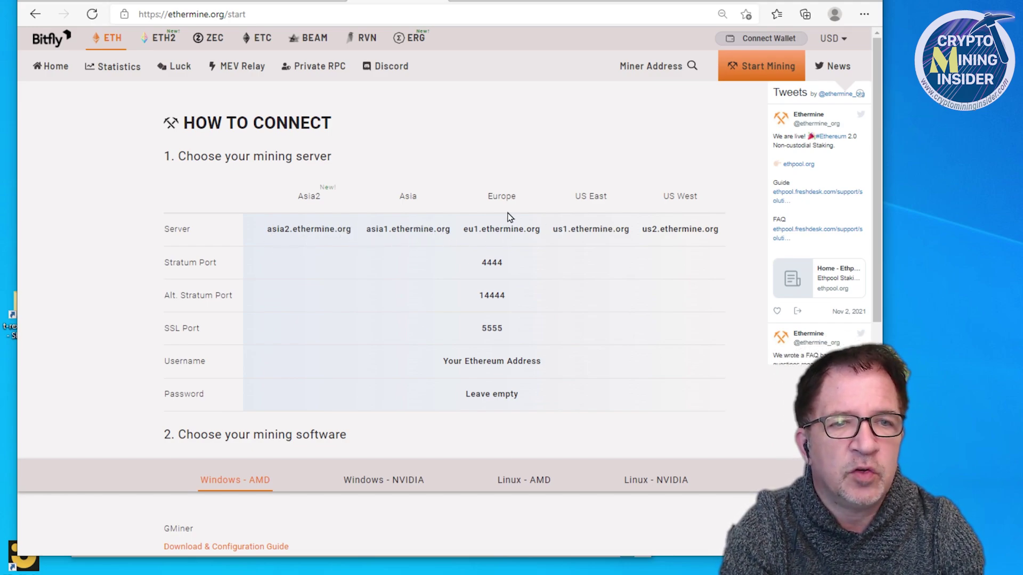
pyautogui.moveTo(554, 229); pyautogui.dragTo(627, 233)
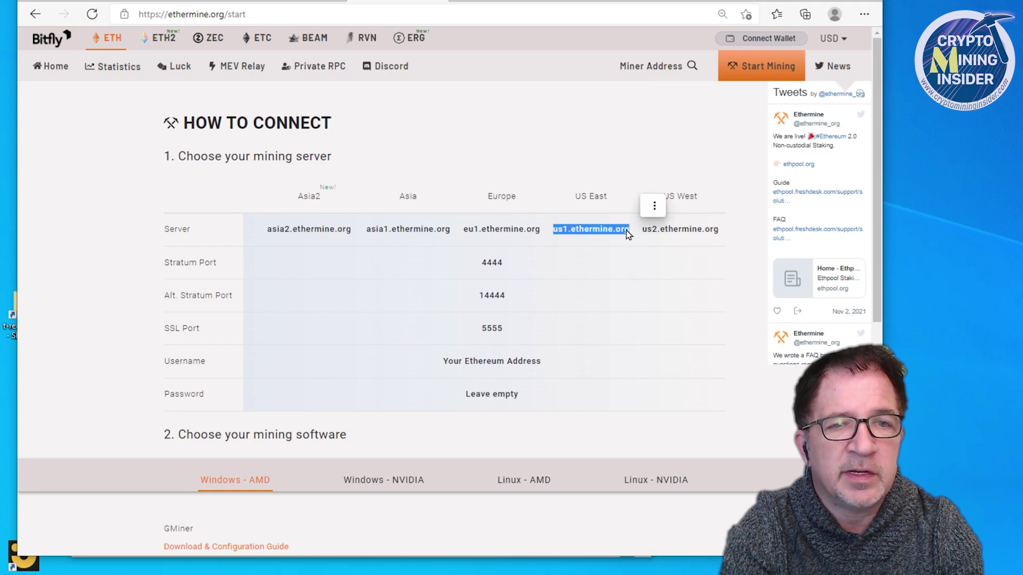
pyautogui.rightClick(591, 232)
pyautogui.click(608, 241)
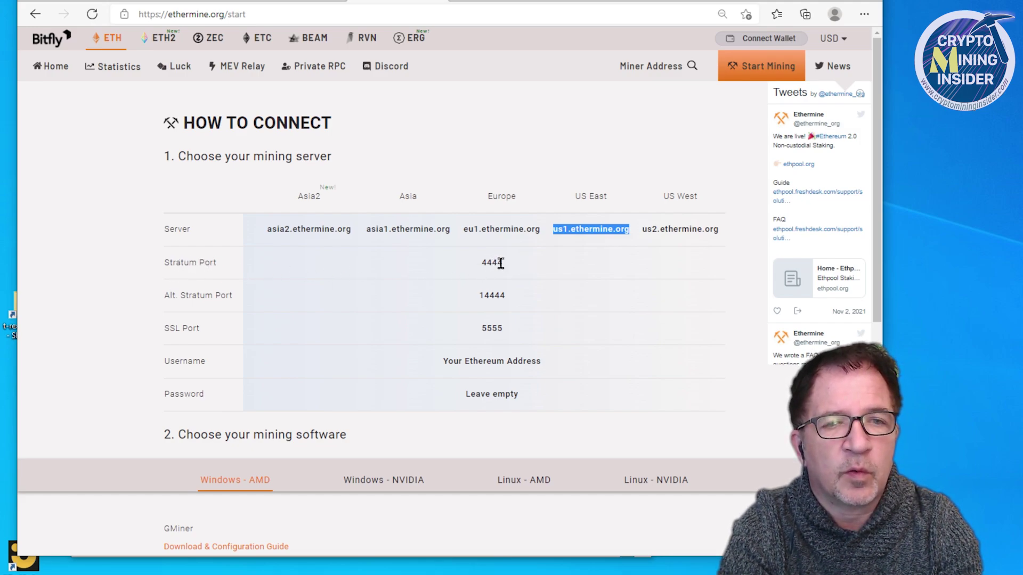
pyautogui.rightClick(574, 229)
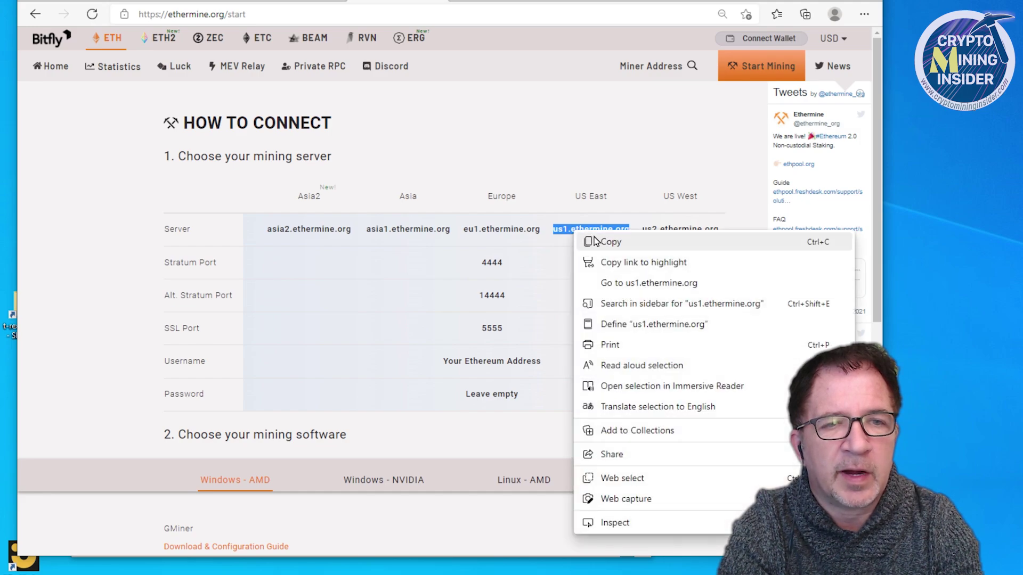
pyautogui.click(596, 239)
# Back in Notepad, replace the pool server in the command line with us1.ethermine.org, keeping port 4444, and save the file.
pyautogui.hotkey('alt', 'Tab')
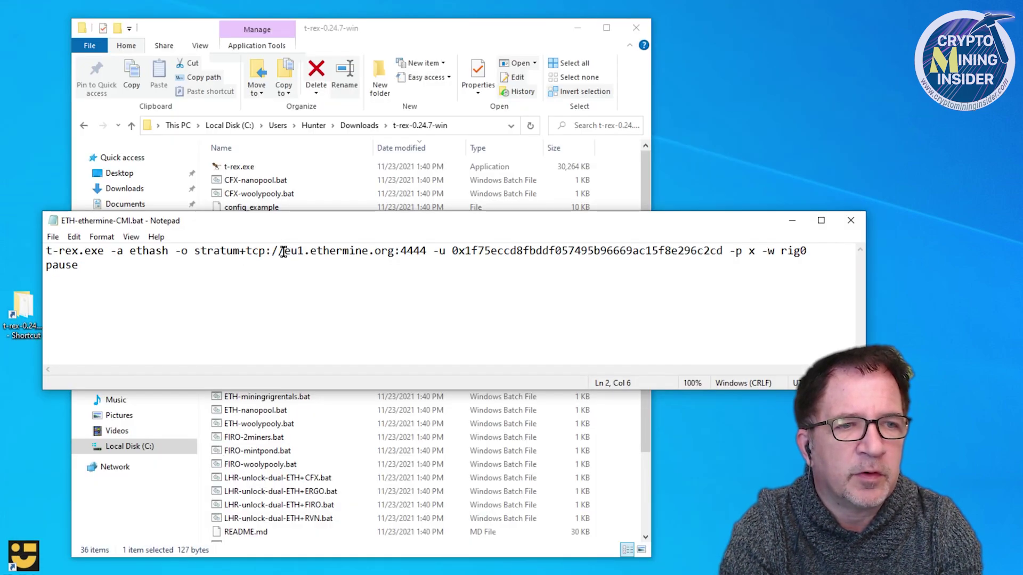
pyautogui.moveTo(281, 249); pyautogui.dragTo(397, 248)
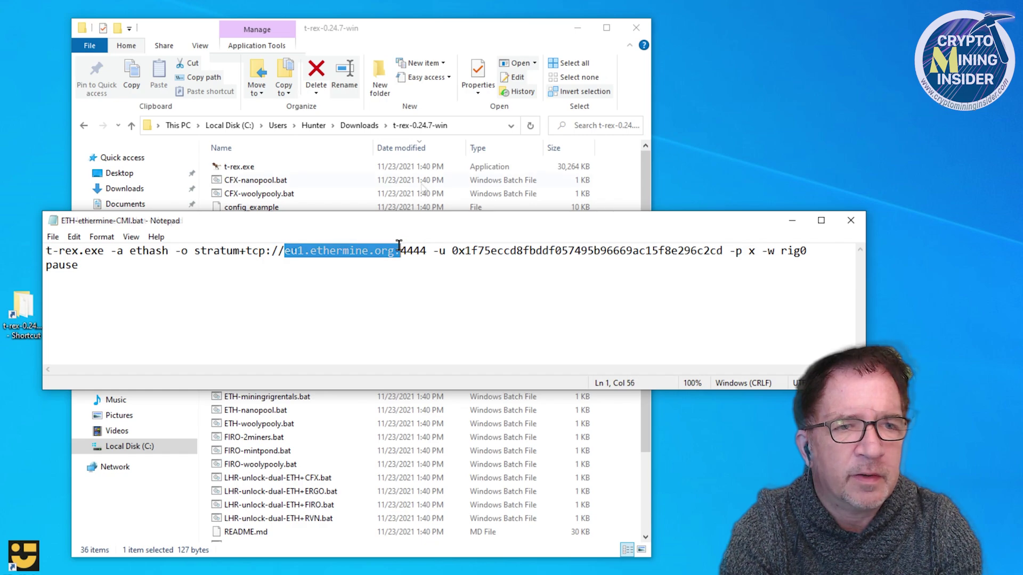
pyautogui.hotkey('ctrl', 'v')
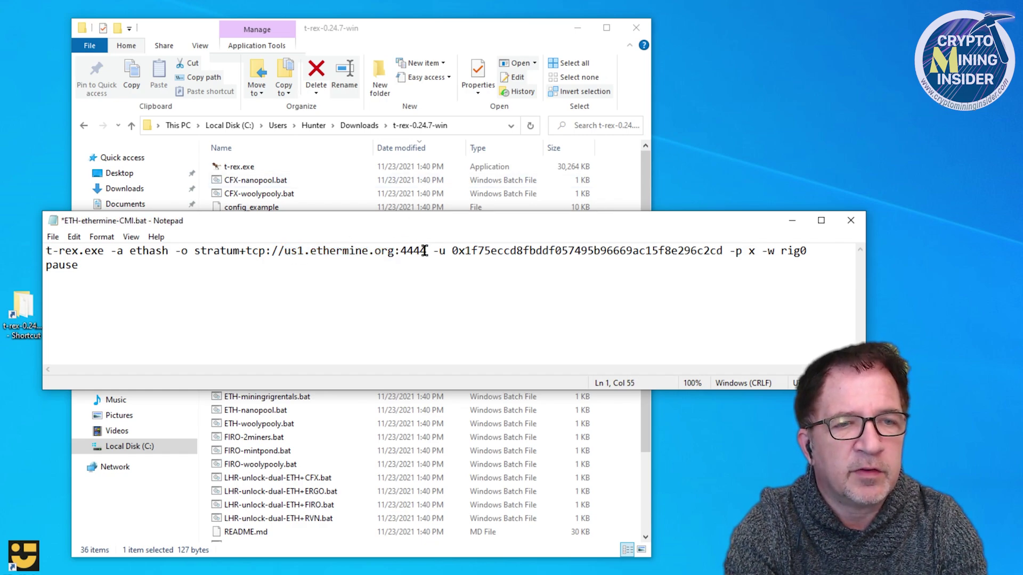
pyautogui.click(52, 236)
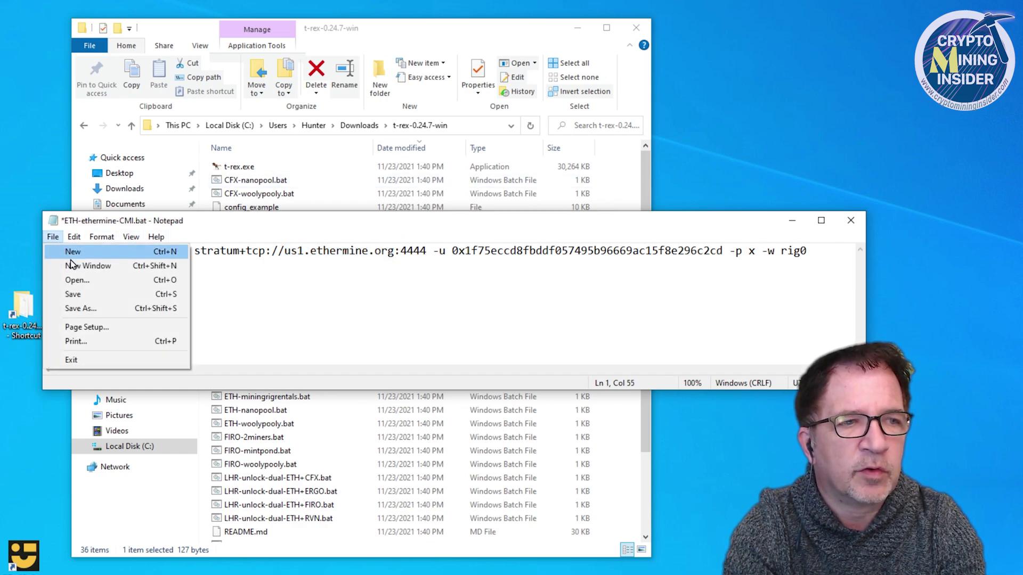
pyautogui.click(96, 290)
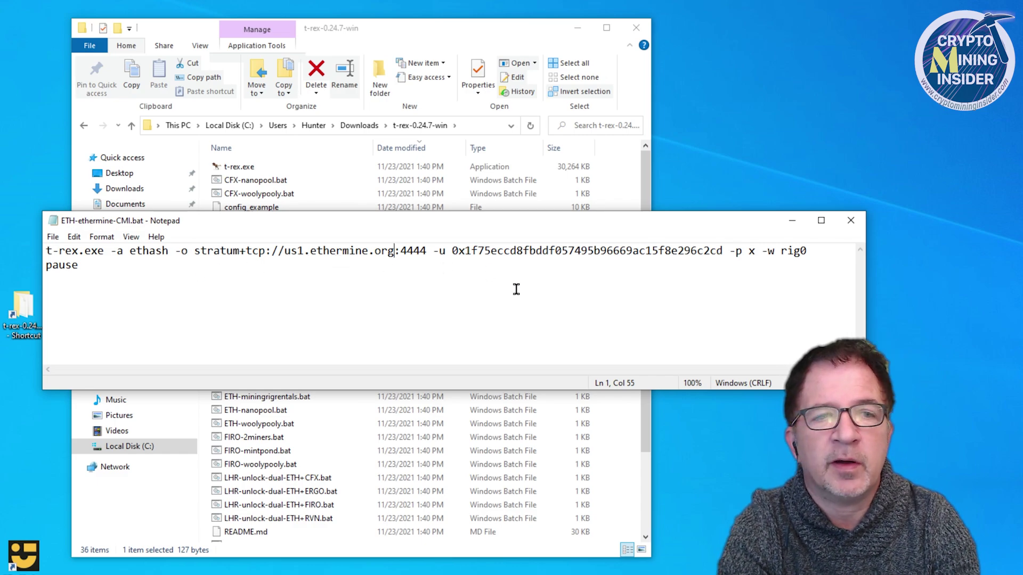
# Replace the sample wallet address in the command line with the miner's own wallet address, save the file and close Notepad.
pyautogui.moveTo(543, 226); pyautogui.dragTo(539, 205)
pyautogui.moveTo(447, 230); pyautogui.dragTo(716, 221)
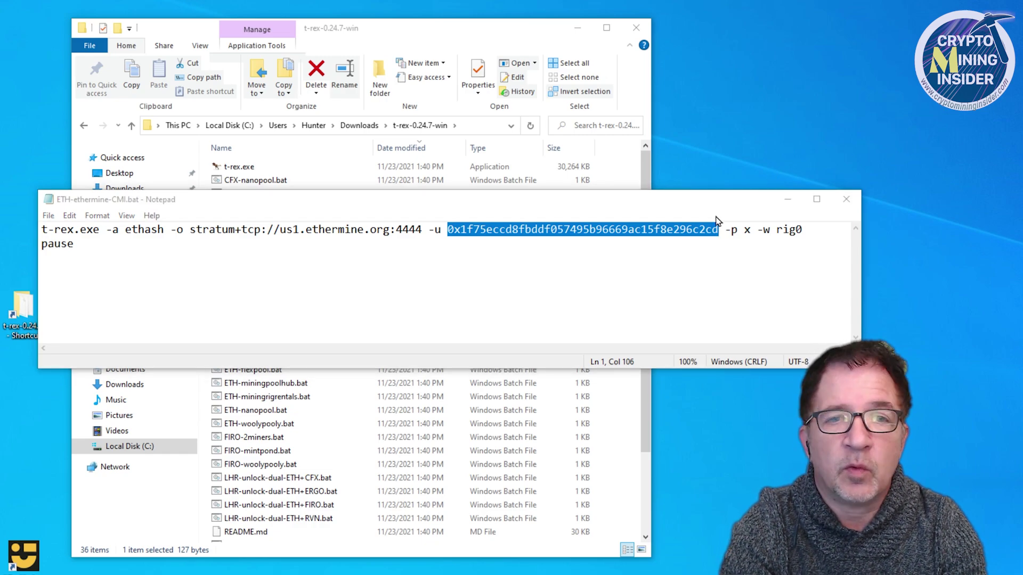
pyautogui.click(452, 228)
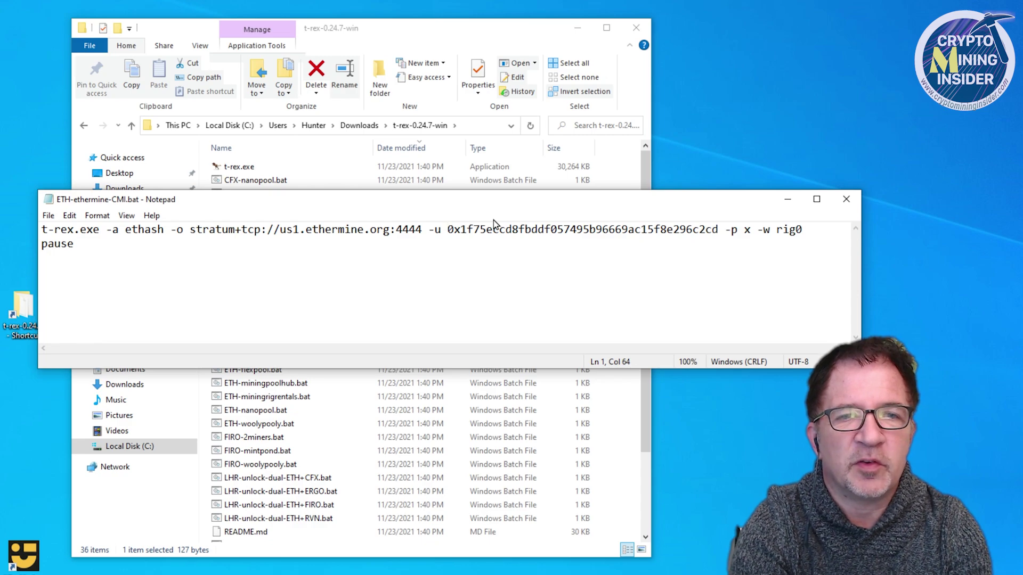
pyautogui.hotkey('ctrl', 'shift', 'Right')
pyautogui.hotkey('shift', 'Left')
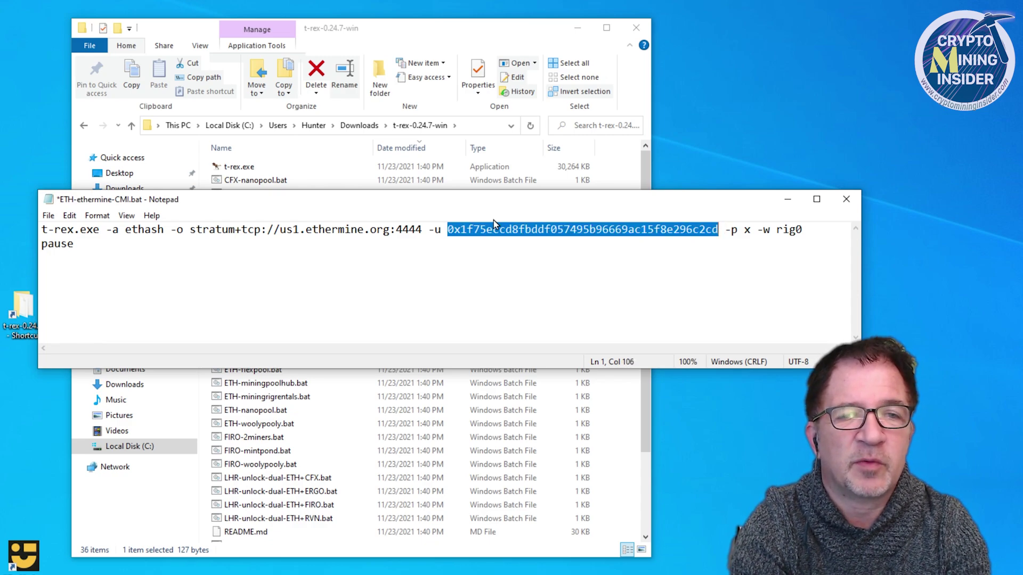
pyautogui.press('Delete')
pyautogui.hotkey('ctrl', 'v')
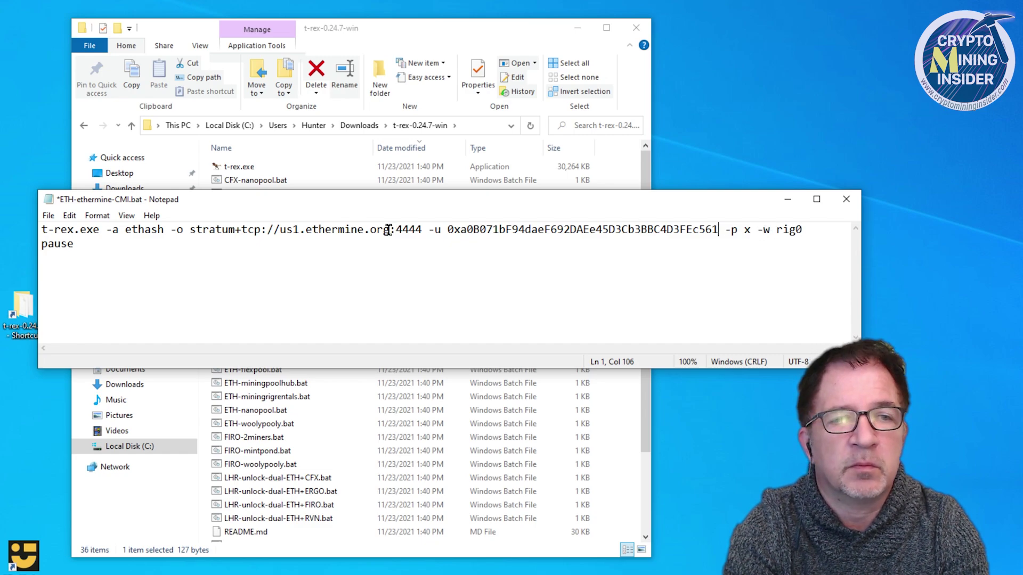
pyautogui.click(48, 215)
pyautogui.click(75, 271)
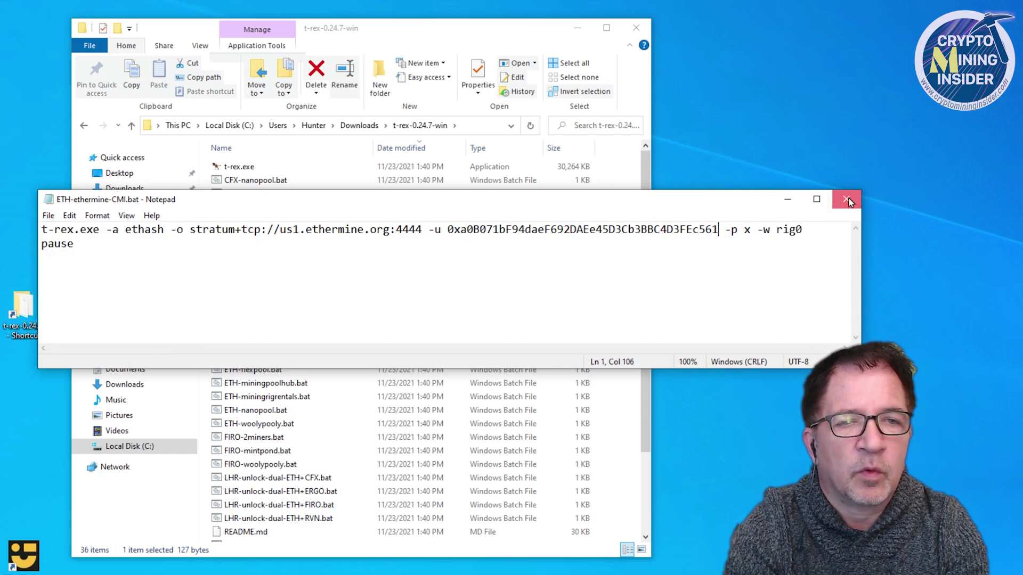
pyautogui.click(846, 200)
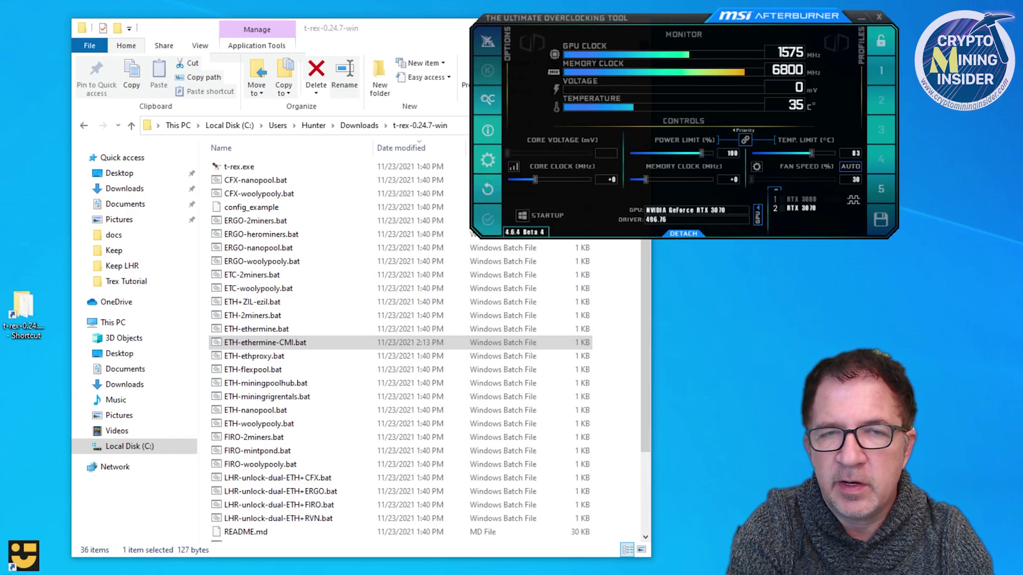
# In MSI Afterburner, load and apply overclocking profile 1 for the RTX 3070 and the RTX 3080.
pyautogui.moveTo(740, 23); pyautogui.dragTo(743, 34)
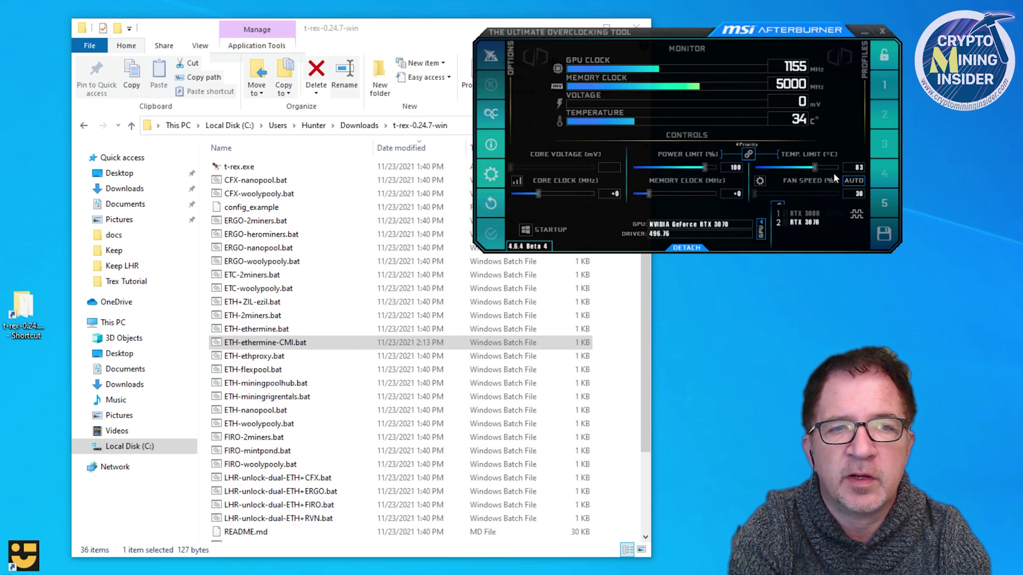
pyautogui.click(884, 84)
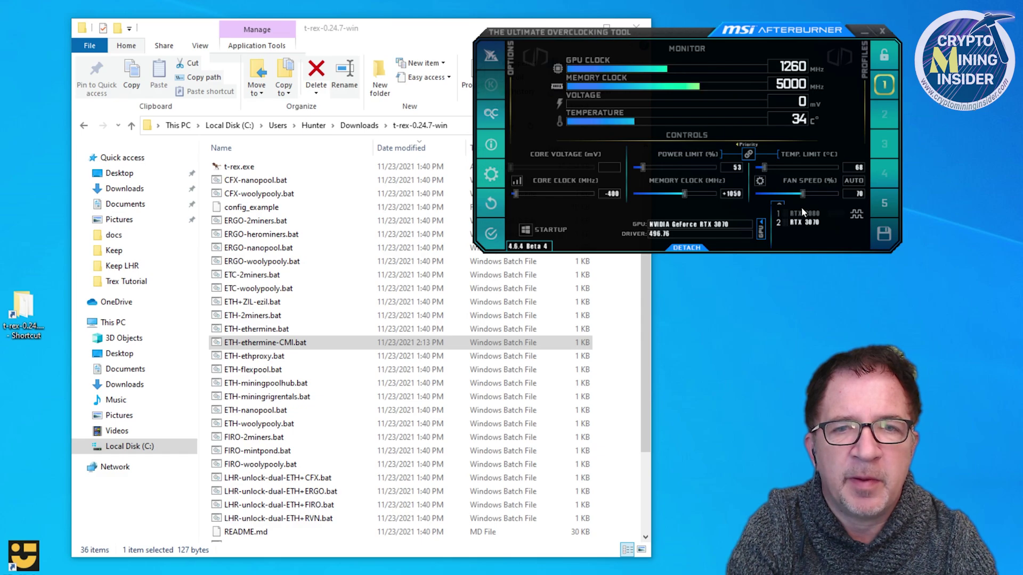
pyautogui.click(491, 237)
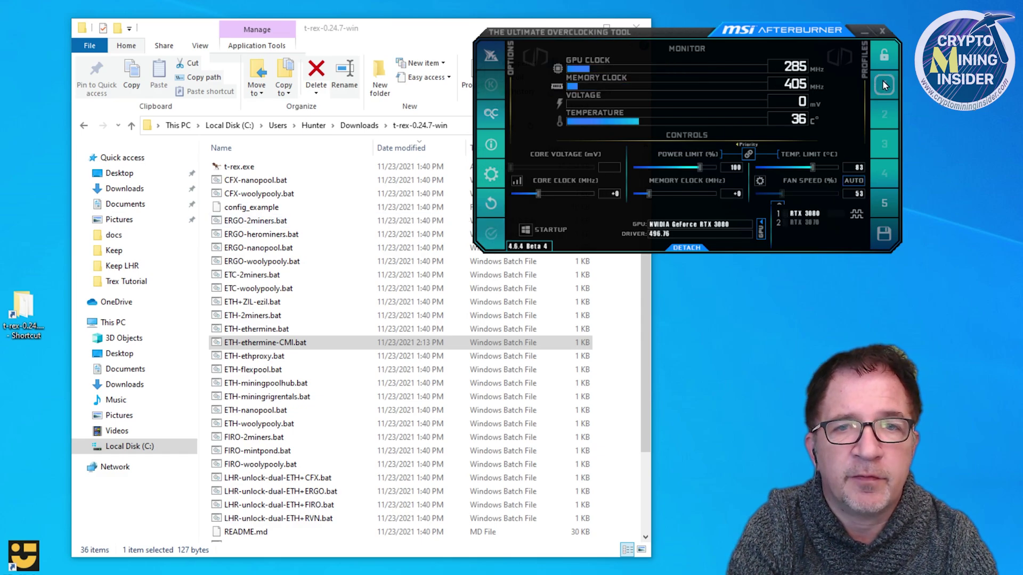
pyautogui.click(884, 85)
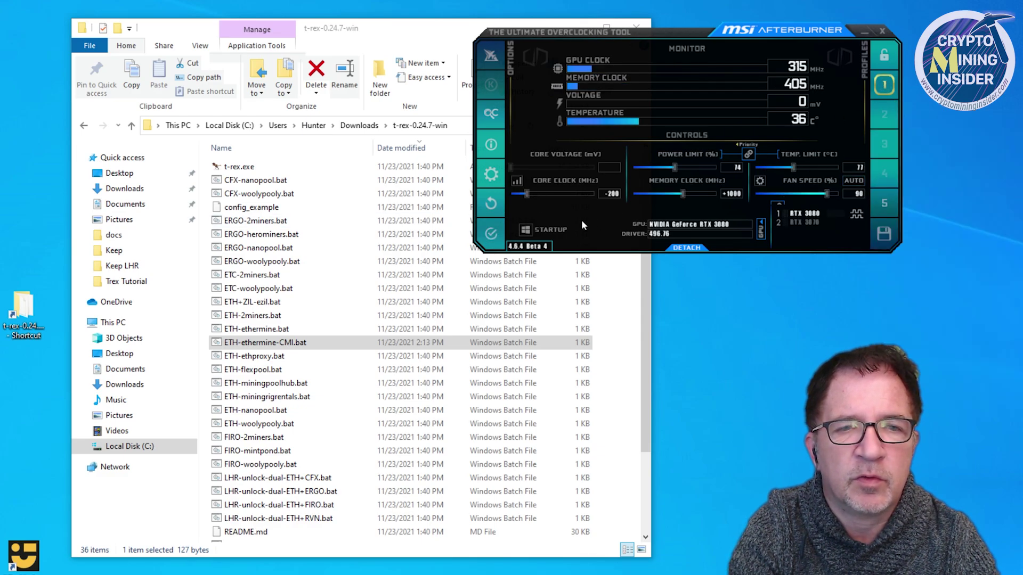
pyautogui.click(490, 234)
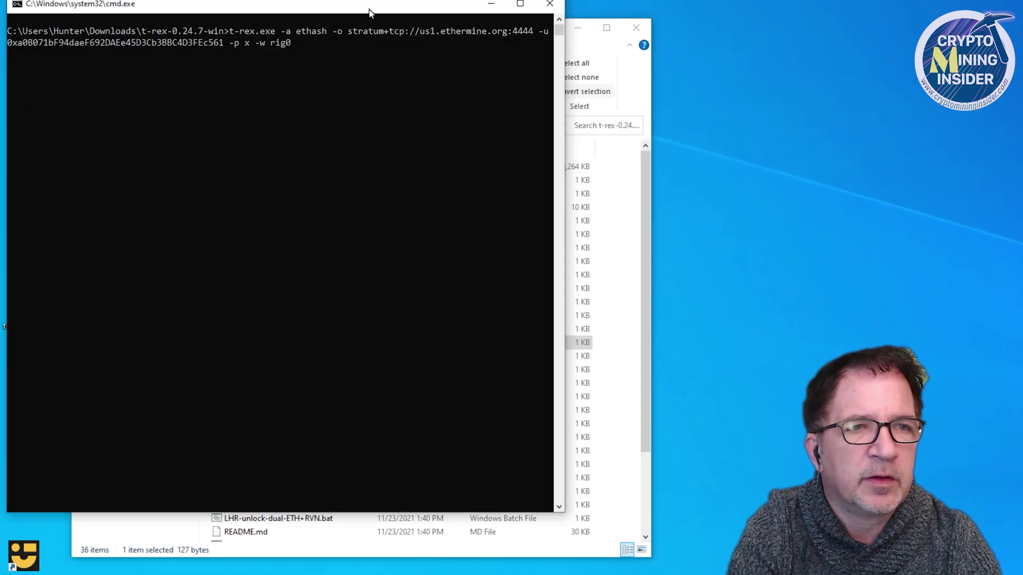
# Shut down the running T-Rex miner and close its console window.
pyautogui.moveTo(405, 4); pyautogui.dragTo(415, 2)
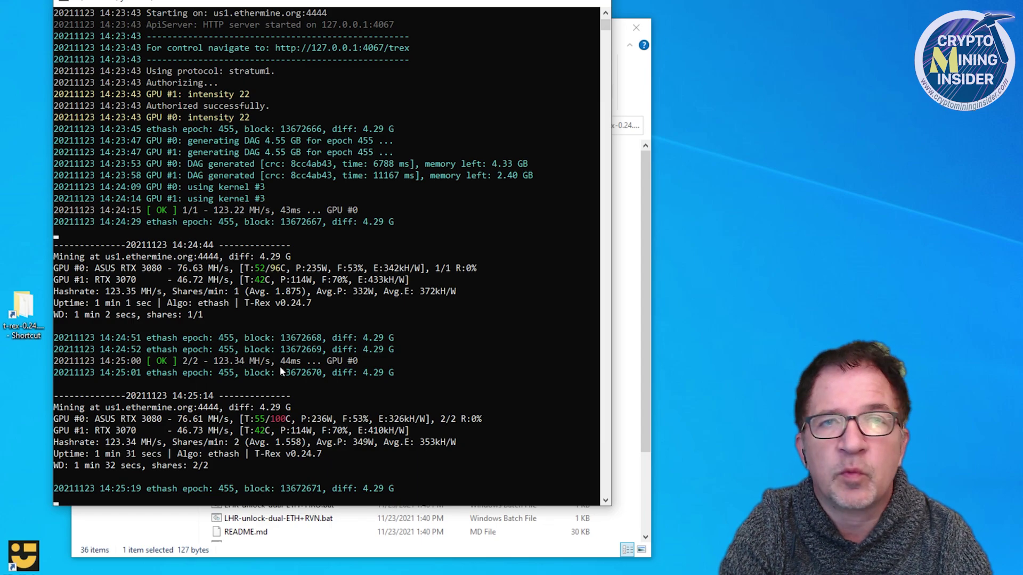
pyautogui.hotkey('ctrl', 'c')
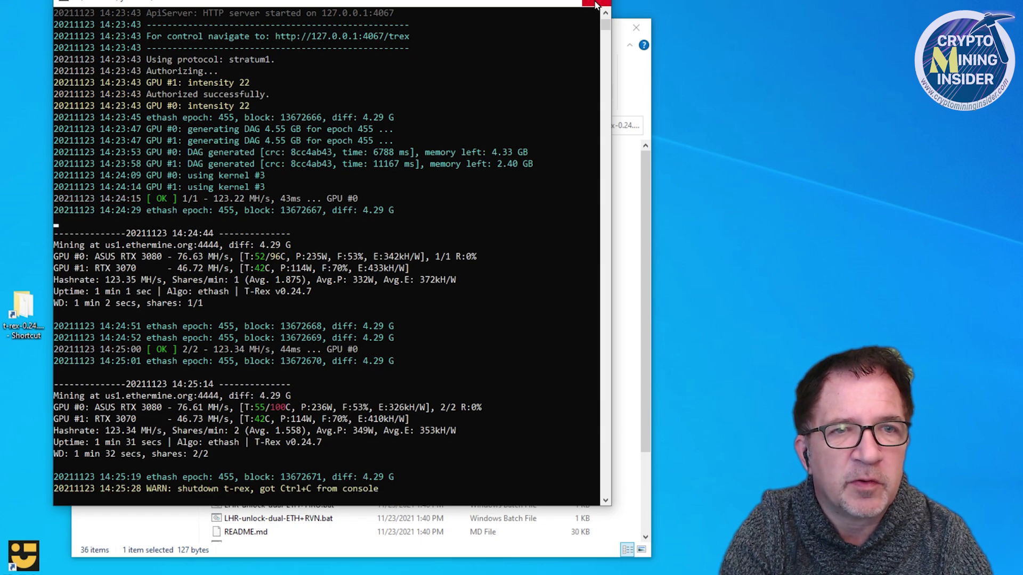
pyautogui.click(595, 6)
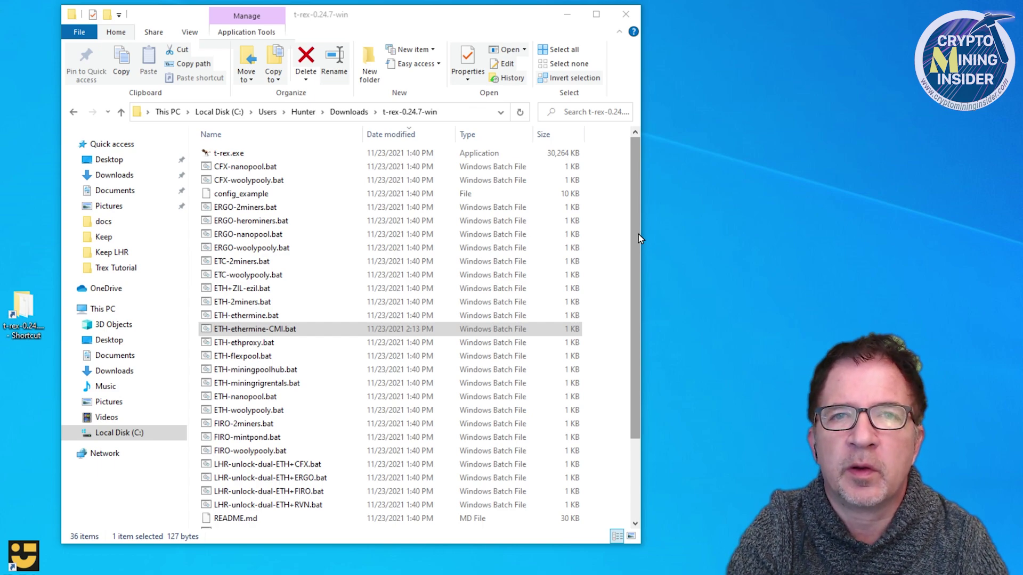
# Reopen ETH-ethermine-CMI.bat for editing and insert the lines SET "STRATUM=" and SET "WALLET=" above the miner command.
pyautogui.rightClick(282, 329)
pyautogui.click(309, 351)
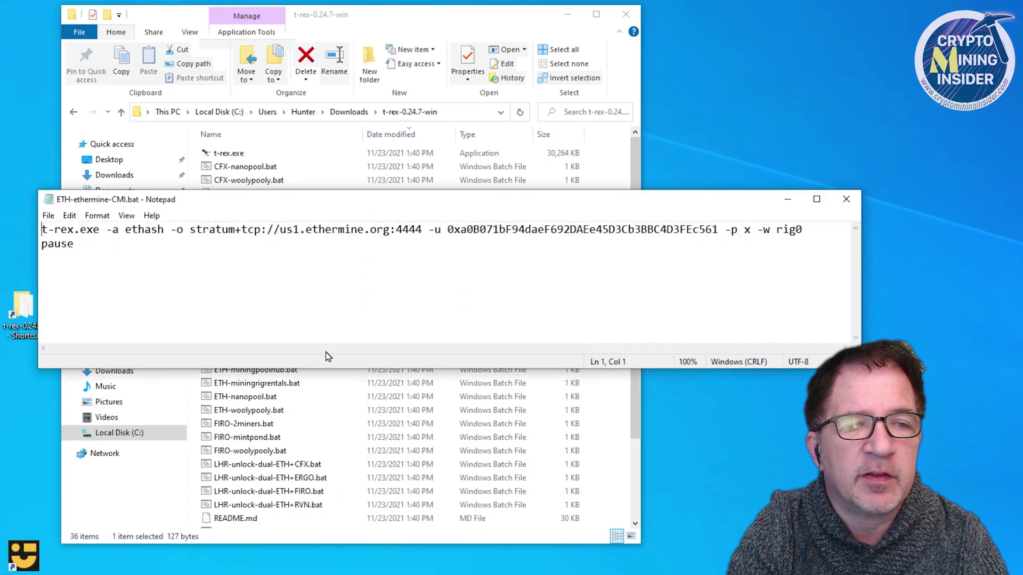
pyautogui.moveTo(429, 198); pyautogui.dragTo(420, 88)
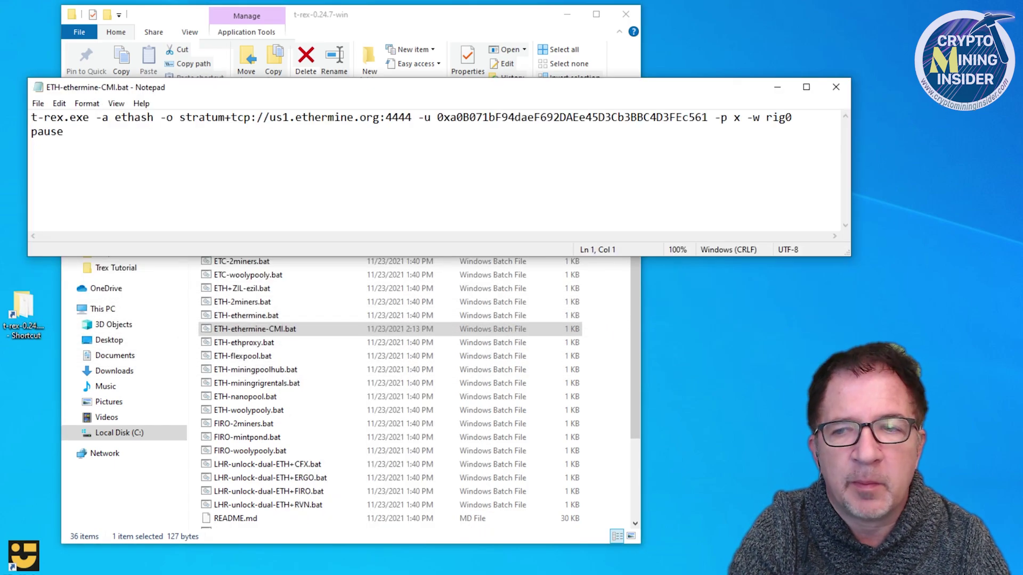
pyautogui.moveTo(701, 118); pyautogui.dragTo(1002, 133)
pyautogui.hotkey('ctrl', 'Home')
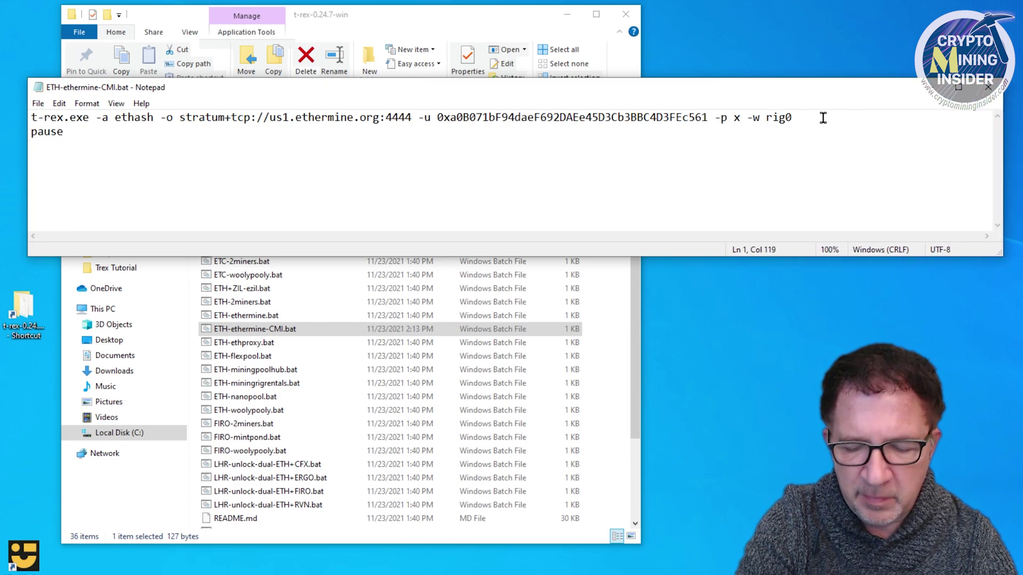
pyautogui.press('Return')
pyautogui.press('Return')
pyautogui.press('Up')
pyautogui.press('Up')
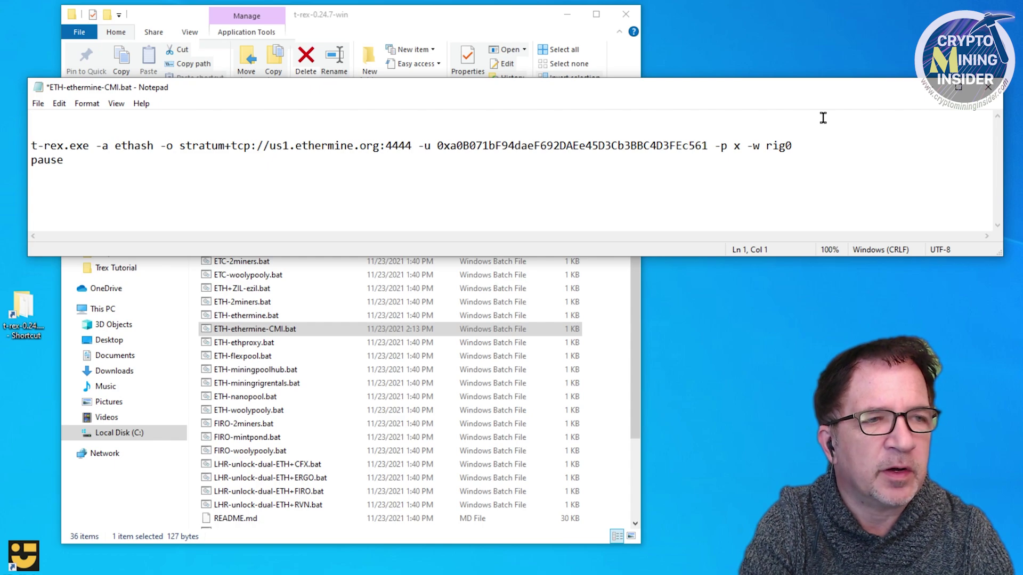
pyautogui.hotkey('ctrl', 'v')
pyautogui.press('Delete')
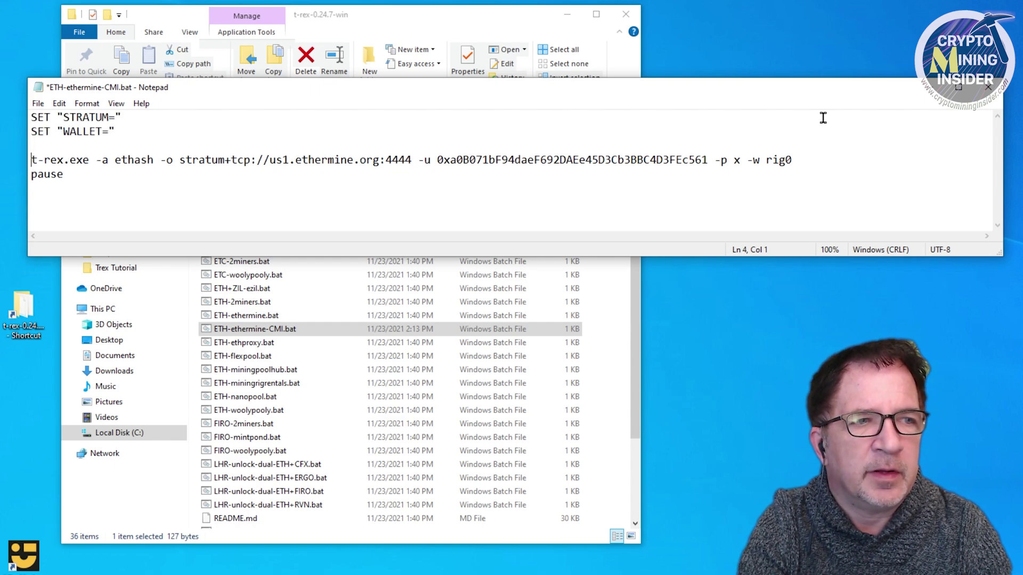
# Copy the pool address stratum+tcp://us1.ethermine.org:4444 from the miner command into the STRATUM variable.
pyautogui.press('Right')
pyautogui.press('Right')
pyautogui.press('Right')
pyautogui.press('Right')
pyautogui.press('Right')
pyautogui.press('Right')
pyautogui.press('Right')
pyautogui.press('Right')
pyautogui.press('Right')
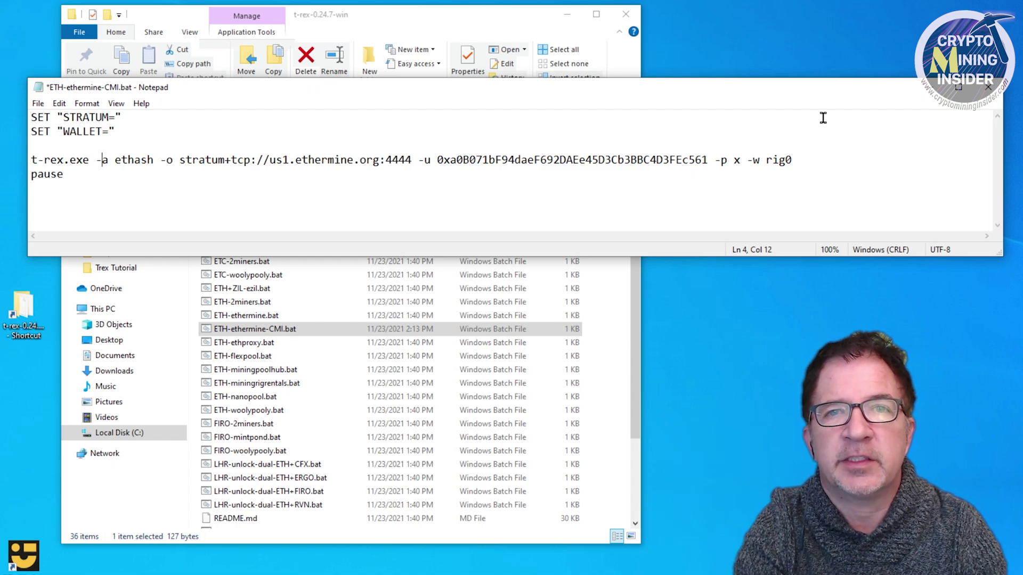
pyautogui.press('Right')
pyautogui.press('Right')
pyautogui.press('Right')
pyautogui.press('Right')
pyautogui.press('Right')
pyautogui.press('Right')
pyautogui.press('Right')
pyautogui.press('Right')
pyautogui.press('Right')
pyautogui.press('Right')
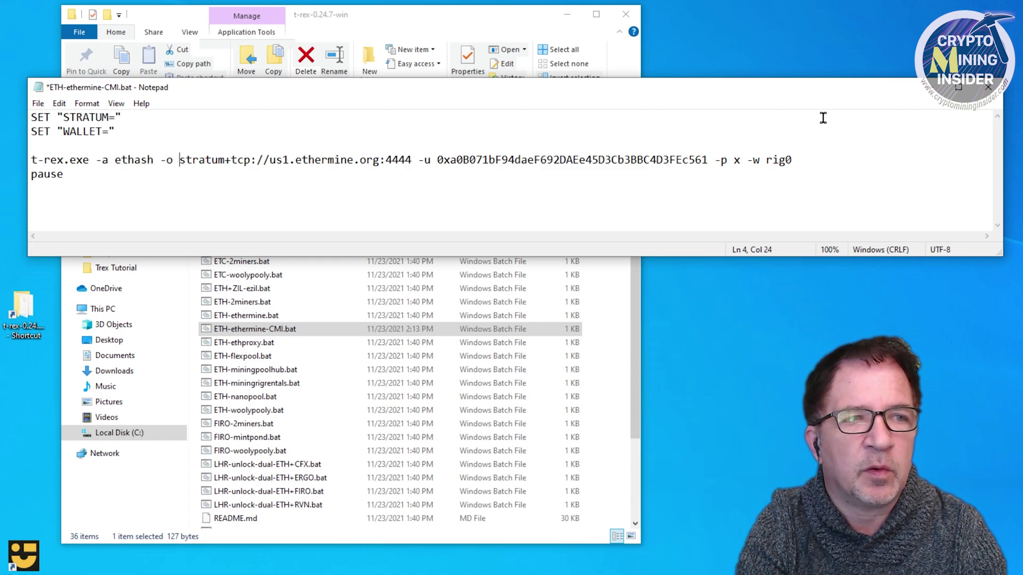
pyautogui.hotkey('ctrl', 'shift', 'Right')
pyautogui.hotkey('ctrl', 'shift', 'Right')
pyautogui.hotkey('ctrl', 'shift', 'Right')
pyautogui.hotkey('ctrl', 'shift', 'Right')
pyautogui.hotkey('ctrl', 'shift', 'Right')
pyautogui.hotkey('ctrl', 'shift', 'Right')
pyautogui.hotkey('ctrl', 'shift', 'Right')
pyautogui.hotkey('ctrl', 'shift', 'Right')
pyautogui.hotkey('ctrl', 'shift', 'Right')
pyautogui.hotkey('ctrl', 'shift', 'Right')
pyautogui.hotkey('ctrl', 'shift', 'Right')
pyautogui.hotkey('shift', 'Left')
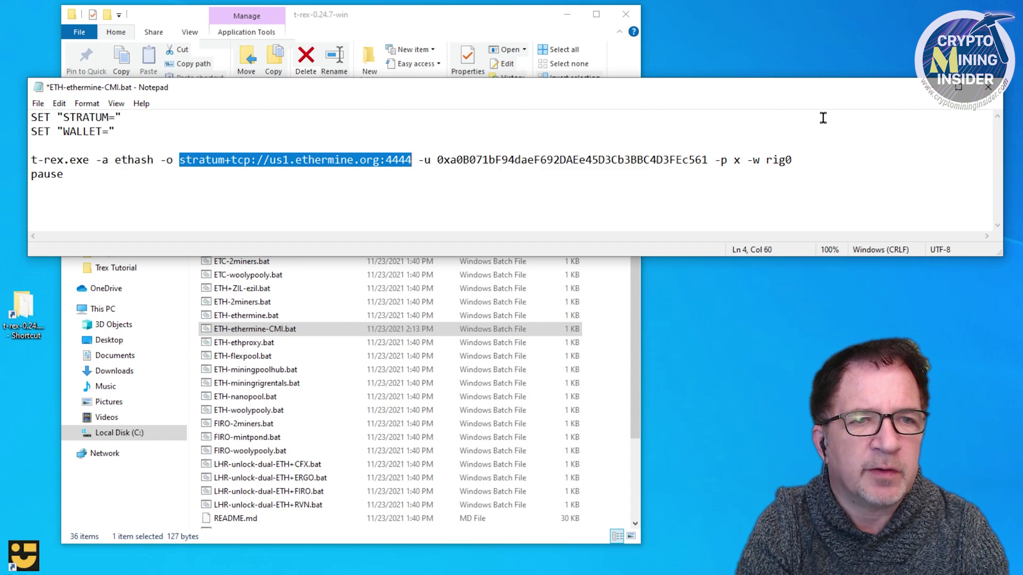
pyautogui.press('Up')
pyautogui.press('Up')
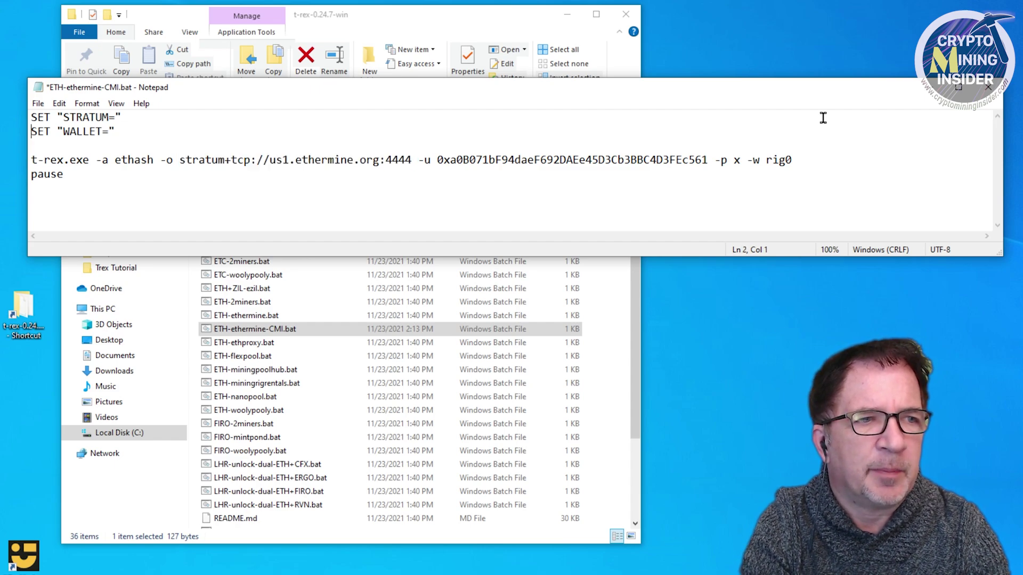
pyautogui.press('Left')
pyautogui.hotkey('ctrl', 'v')
# Copy the wallet address from the miner command into the WALLET variable.
pyautogui.press('Down')
pyautogui.press('Down')
pyautogui.press('Down')
pyautogui.press('Home')
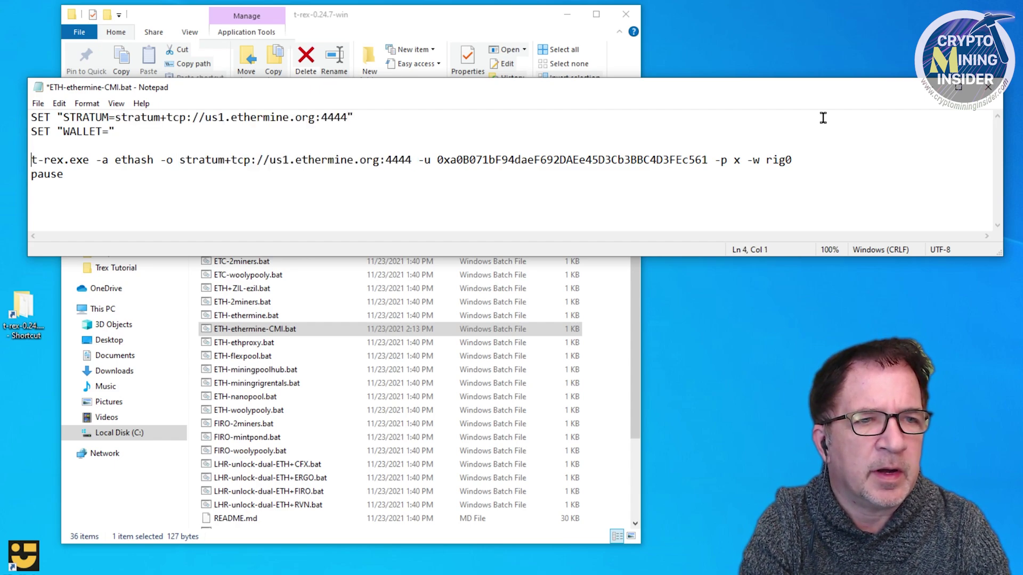
pyautogui.press('Right')
pyautogui.press('Right')
pyautogui.press('Right')
pyautogui.press('Right')
pyautogui.press('Right')
pyautogui.press('Right')
pyautogui.press('Right')
pyautogui.press('Right')
pyautogui.press('Right')
pyautogui.press('Right')
pyautogui.press('Right')
pyautogui.press('Right')
pyautogui.press('Right')
pyautogui.press('Right')
pyautogui.press('Right')
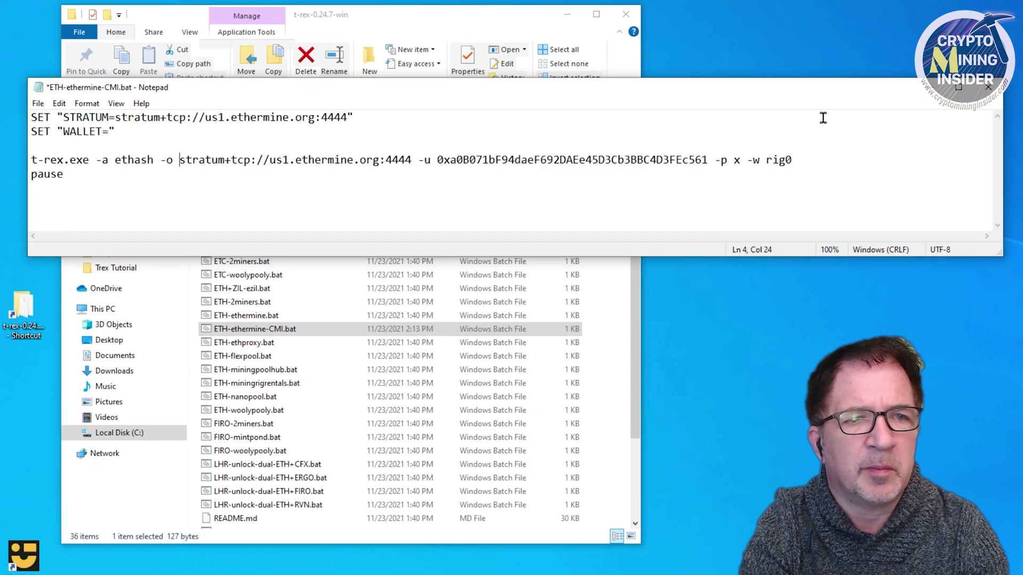
pyautogui.hotkey('ctrl', 'shift', 'Right')
pyautogui.hotkey('ctrl', 'c')
pyautogui.press('Up')
pyautogui.press('Up')
pyautogui.press('Left')
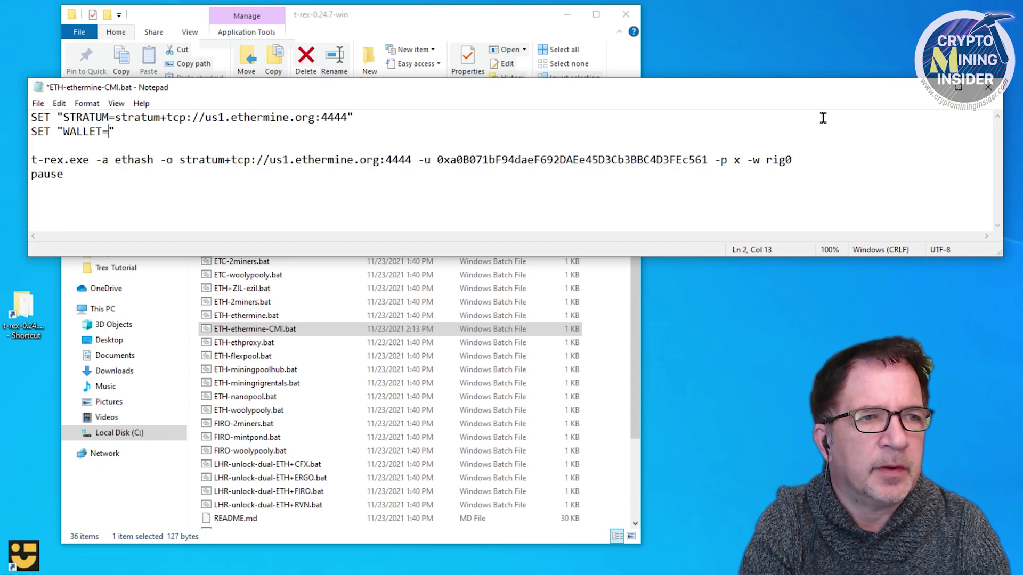
pyautogui.hotkey('ctrl', 'v')
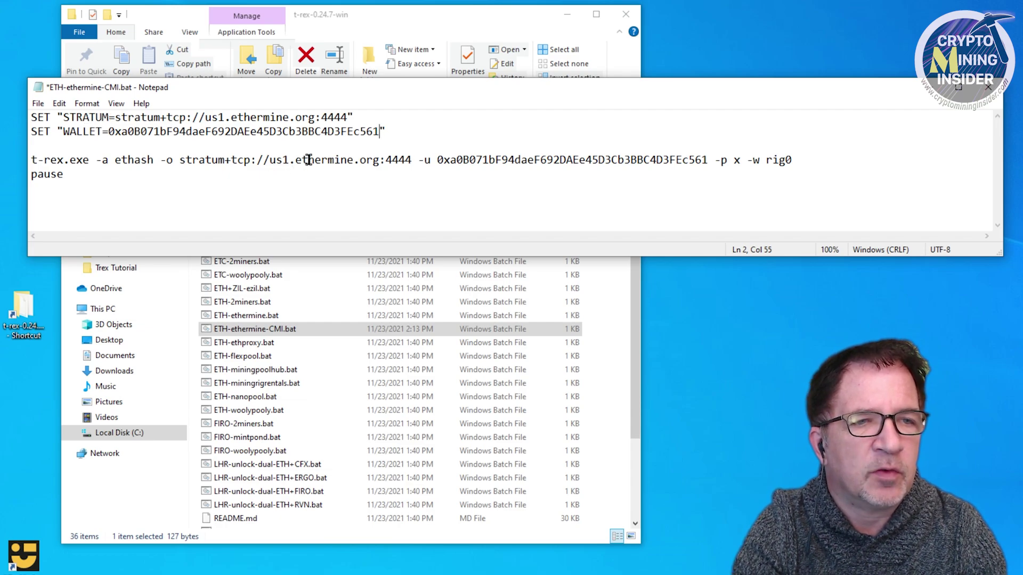
# Replace the pool address and wallet address in the miner command with %STRATUM% and %WALLET%, and save the file.
pyautogui.click(181, 160)
pyautogui.press('Delete')
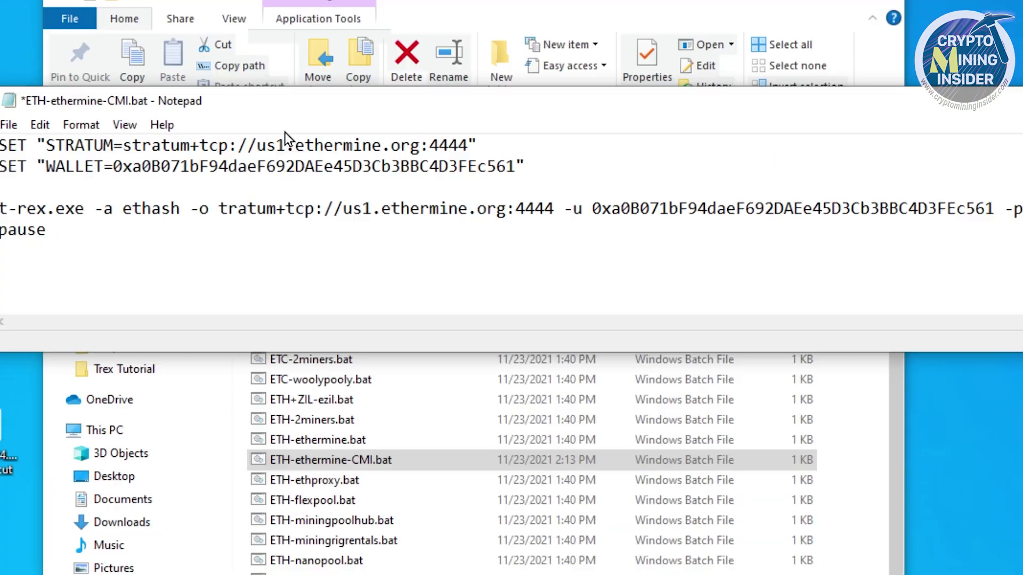
pyautogui.write('%STRATUM')
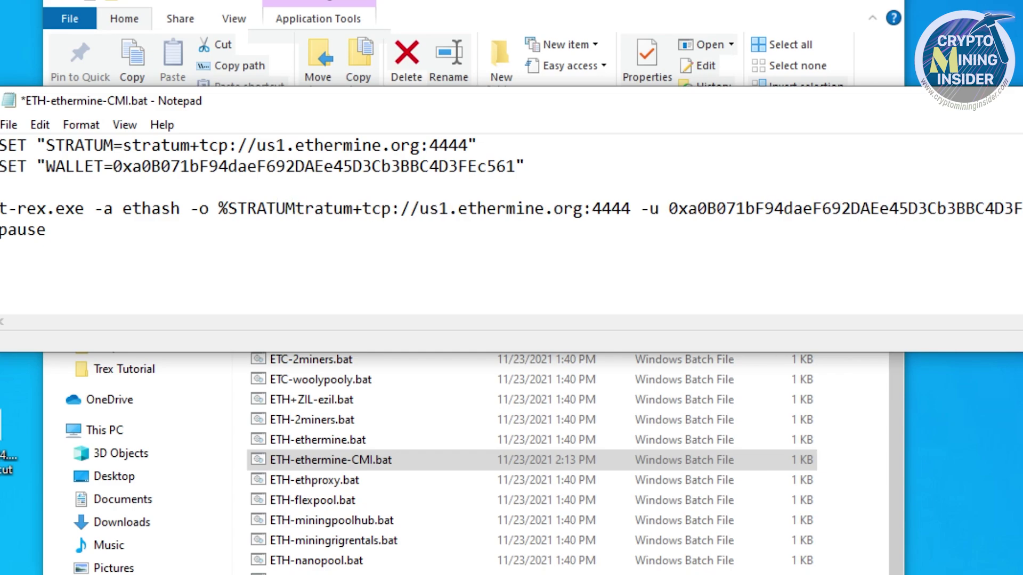
pyautogui.write('%')
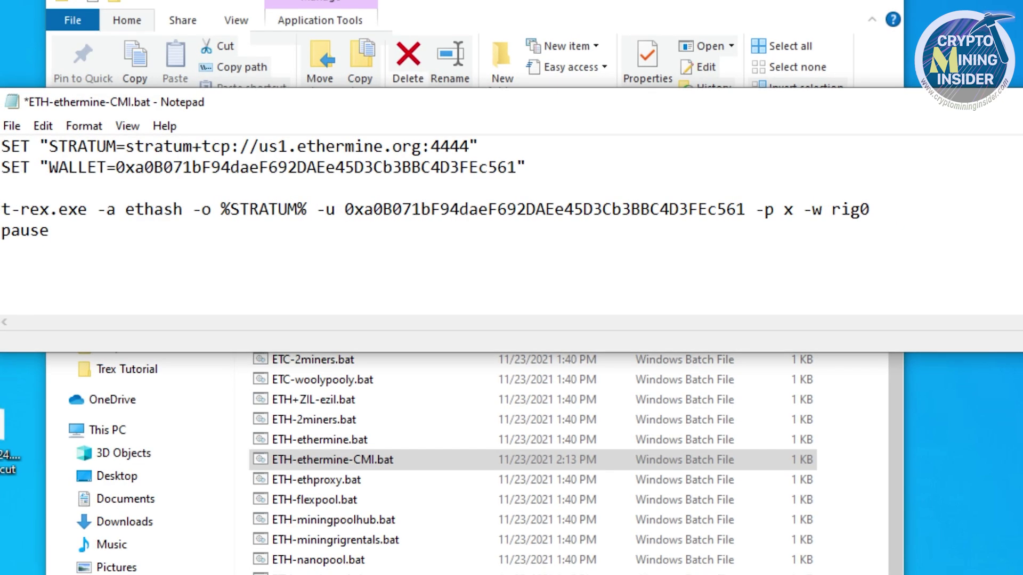
pyautogui.write('%WALLET%')
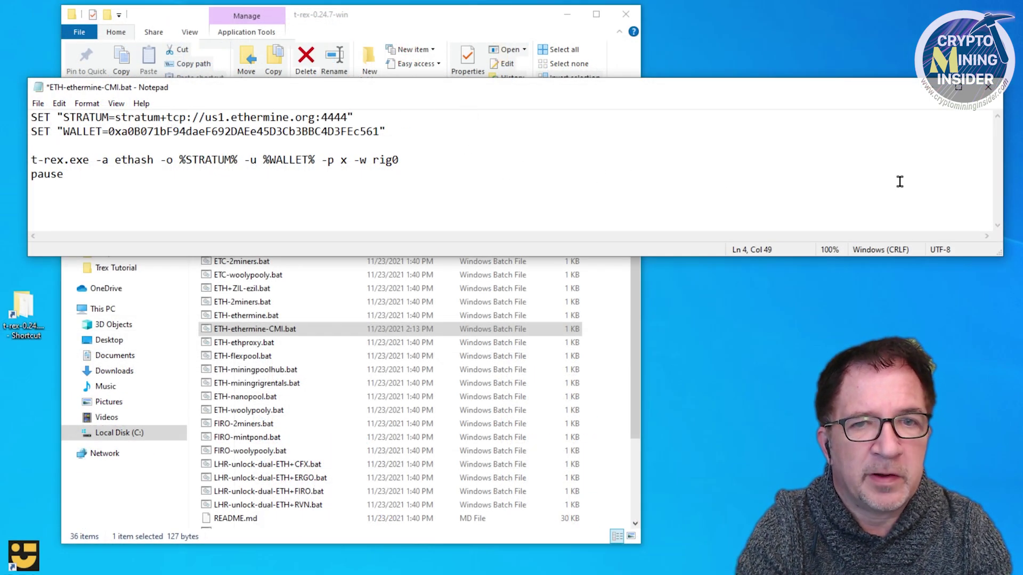
pyautogui.click(38, 104)
pyautogui.click(75, 160)
# Turn on word wrap for the batch file in Notepad and move the window slightly upward.
pyautogui.click(116, 103)
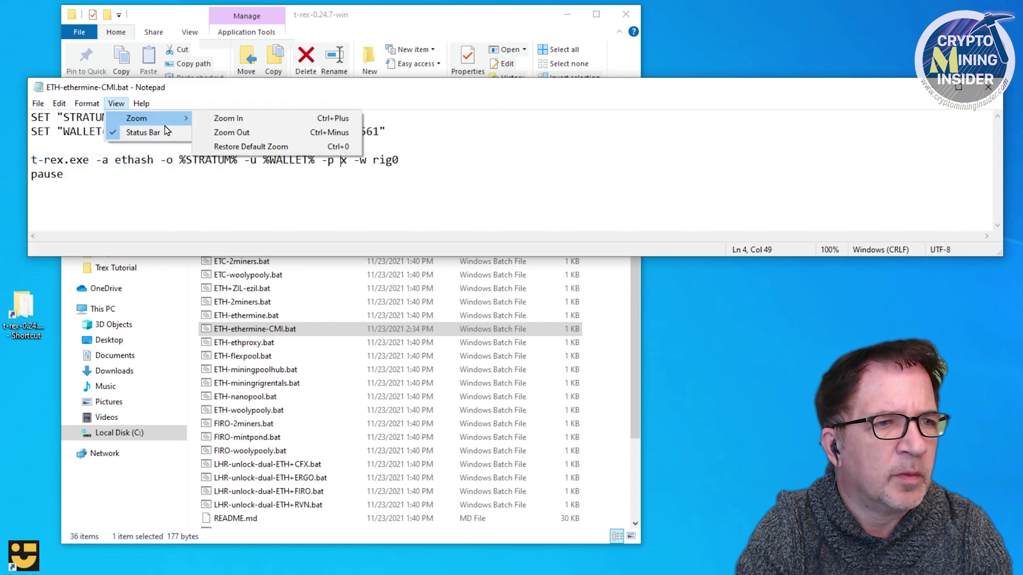
pyautogui.moveTo(86, 104)
pyautogui.click(104, 119)
pyautogui.moveTo(280, 94); pyautogui.dragTo(284, 81)
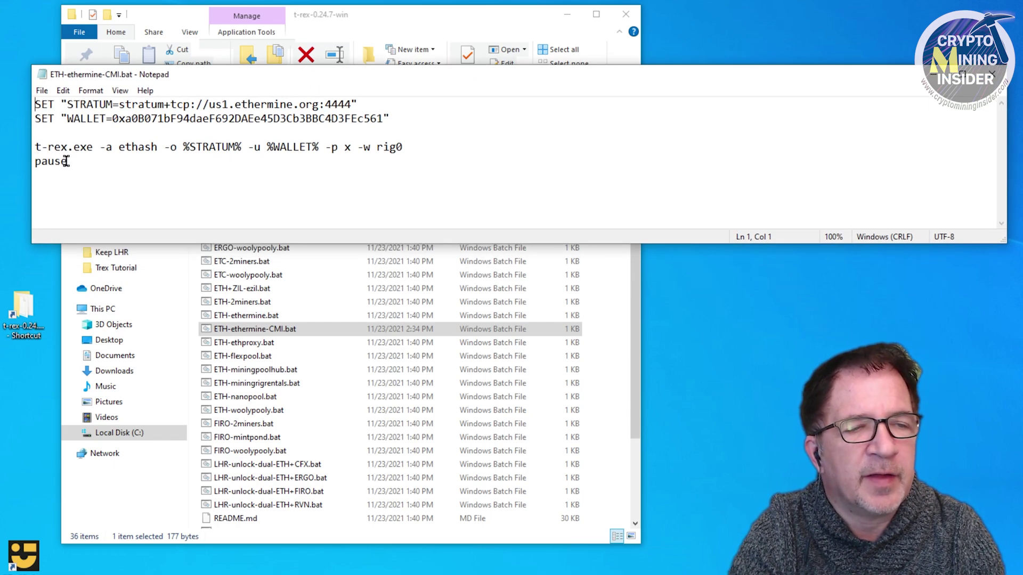
# Save the edited batch file and run ETH-ethermine-CMI.bat from the T-Rex folder to start mining.
pyautogui.click(443, 145)
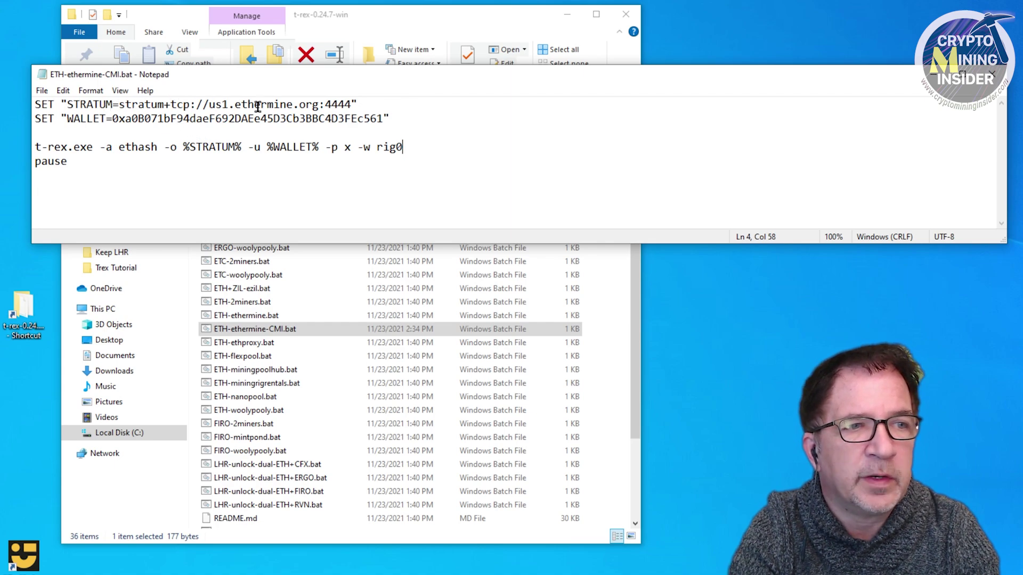
pyautogui.click(42, 90)
pyautogui.click(59, 140)
pyautogui.rightClick(275, 329)
pyautogui.click(306, 336)
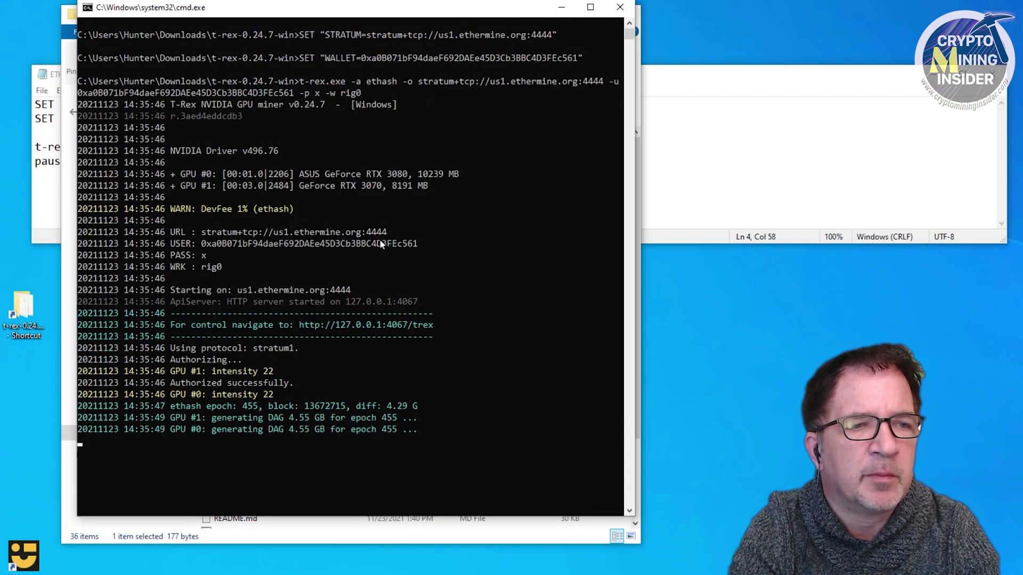
# Stop the running miner by closing its console window and return to the batch file in Notepad.
pyautogui.click(621, 7)
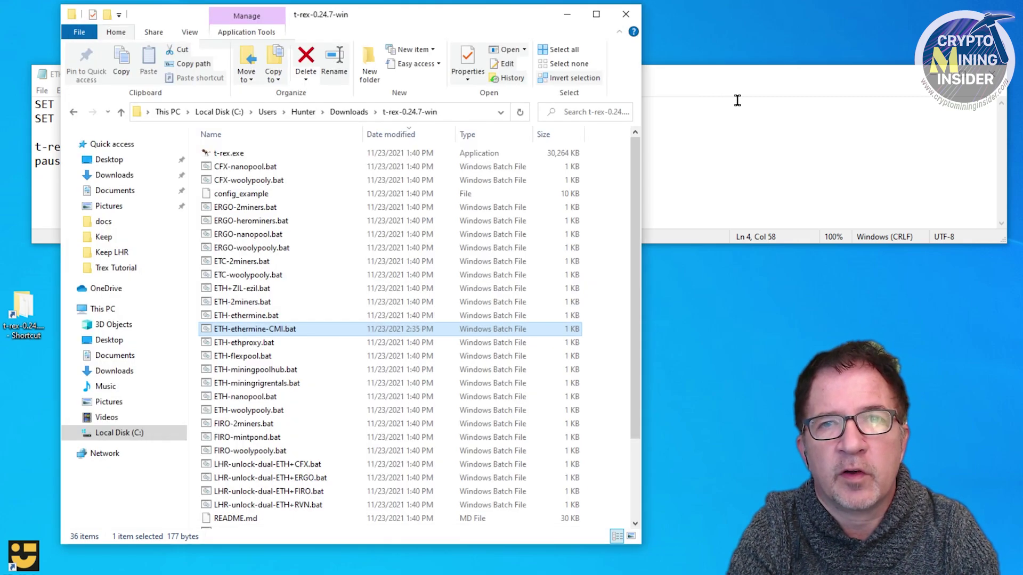
pyautogui.click(720, 81)
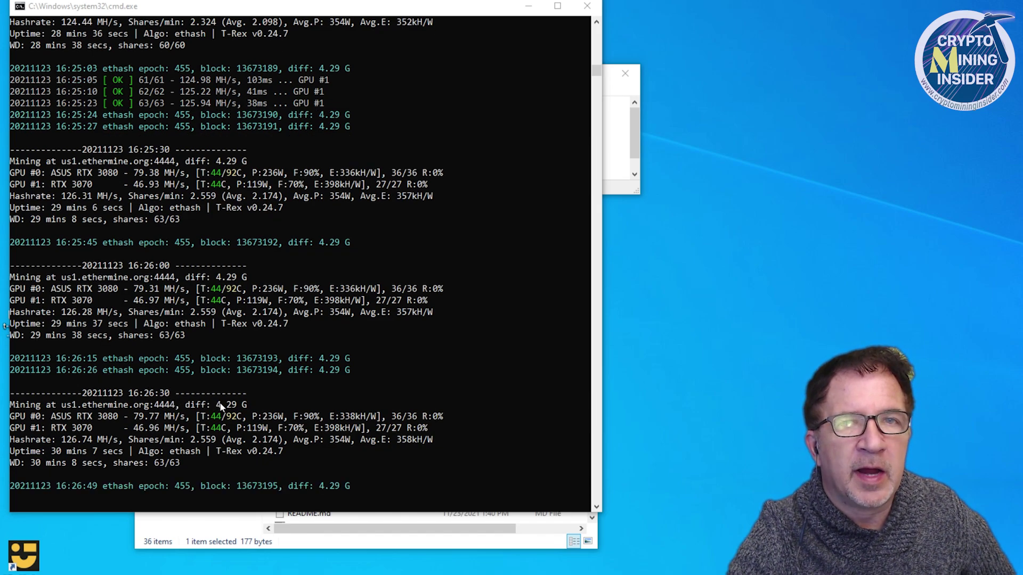
# Copy the wallet address from the WALLET variable in ETH-ethermine-CMI.bat.
pyautogui.click(608, 165)
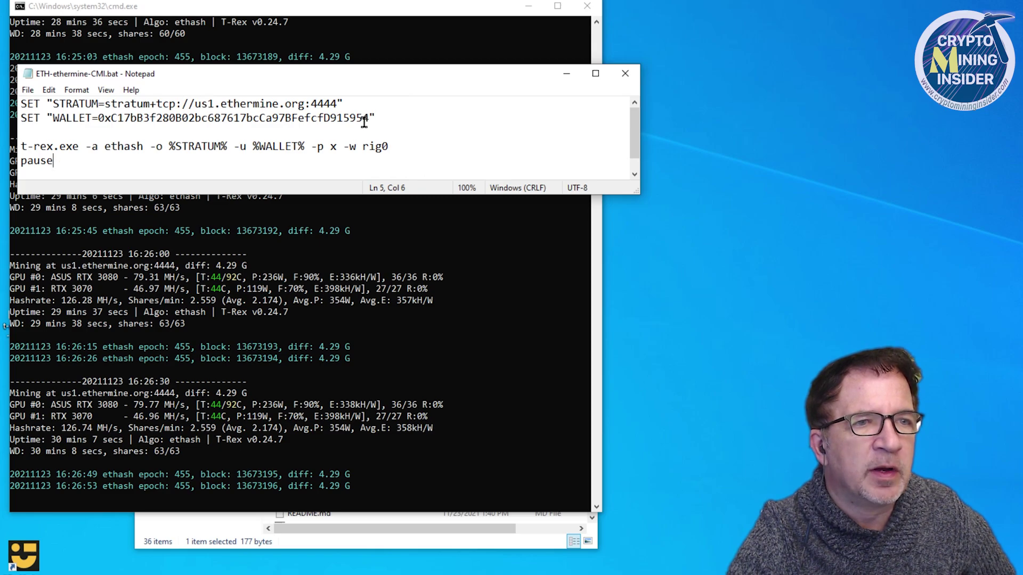
pyautogui.moveTo(369, 118); pyautogui.dragTo(98, 121)
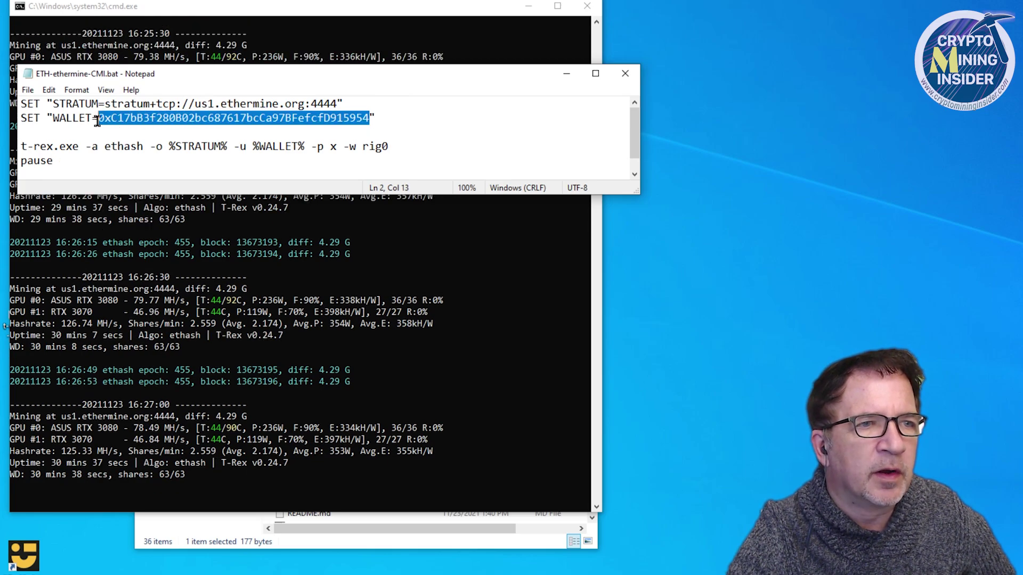
pyautogui.rightClick(103, 121)
pyautogui.click(134, 162)
# Switch to the browser, look up the copied wallet address on ethermine.org and examine its miner dashboard.
pyautogui.hotkey('alt', 'Tab')
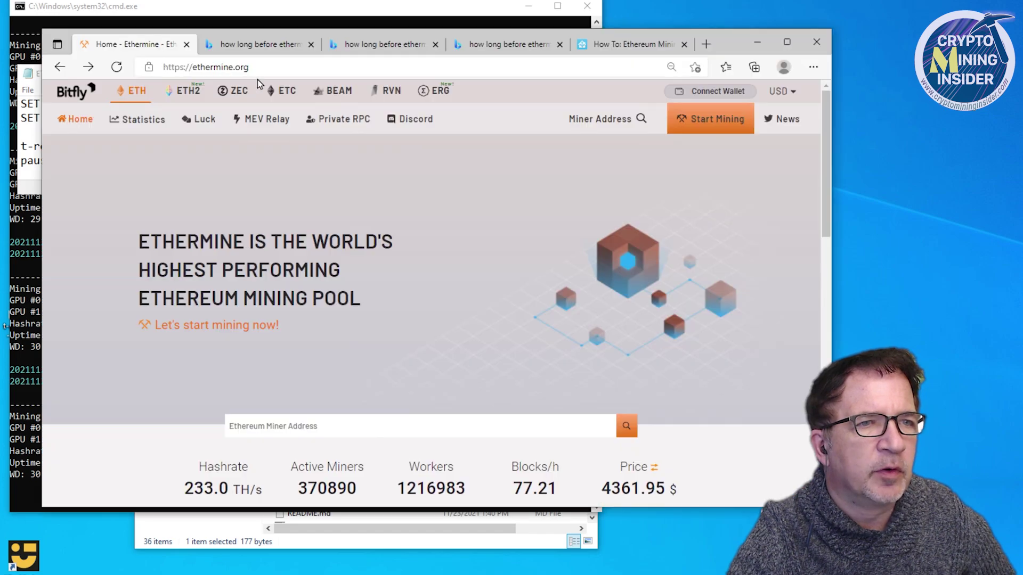
pyautogui.click(615, 120)
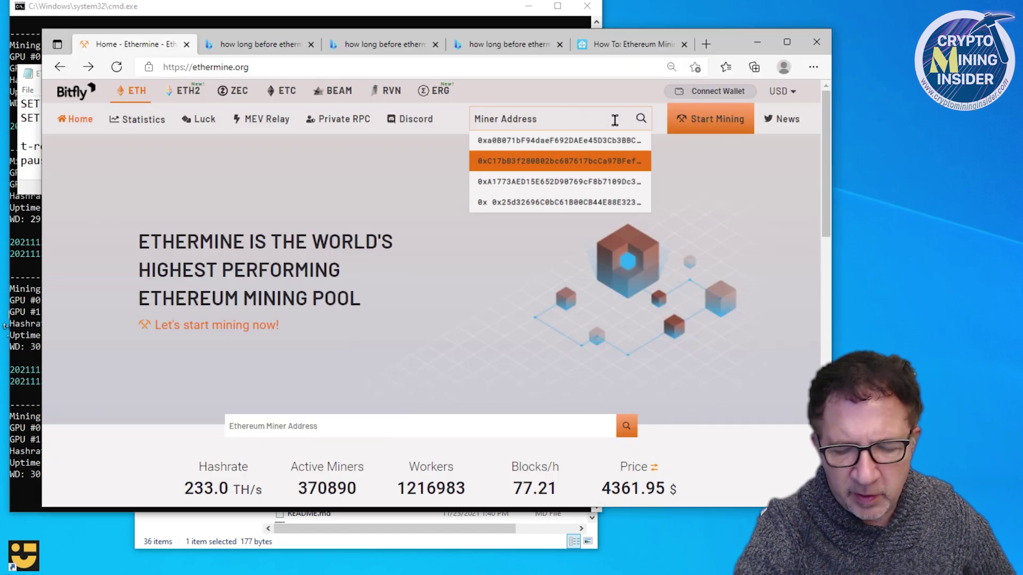
pyautogui.hotkey('ctrl', 'v')
pyautogui.press('Return')
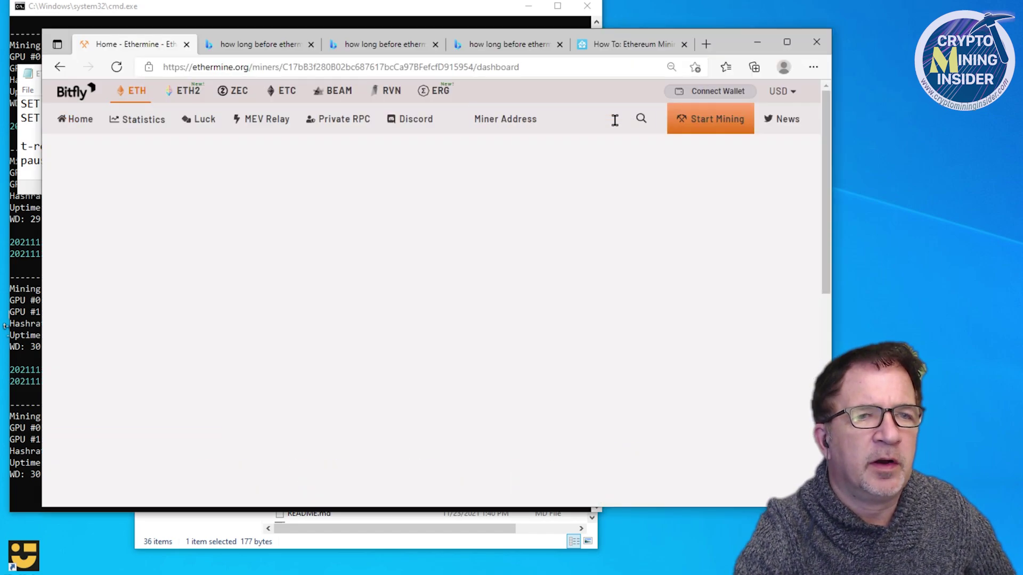
pyautogui.scroll(-3, 302, 357)
pyautogui.scroll(-5, 302, 357)
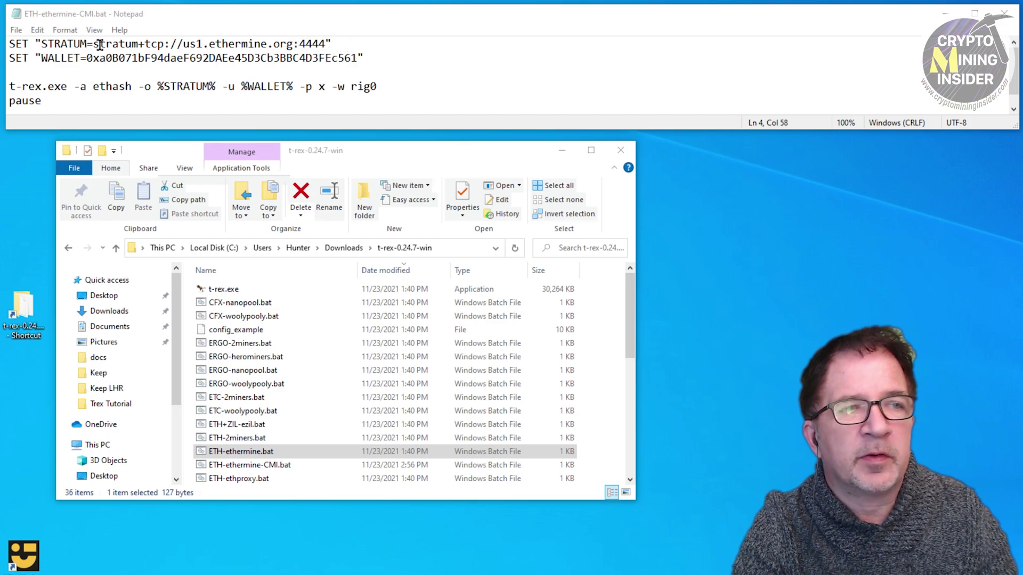
# Switch to the browser, open NiceHash's Stratum Generator and set the desired algorithm to DAGGERHASHIMOTO.
pyautogui.hotkey('alt', 'Tab')
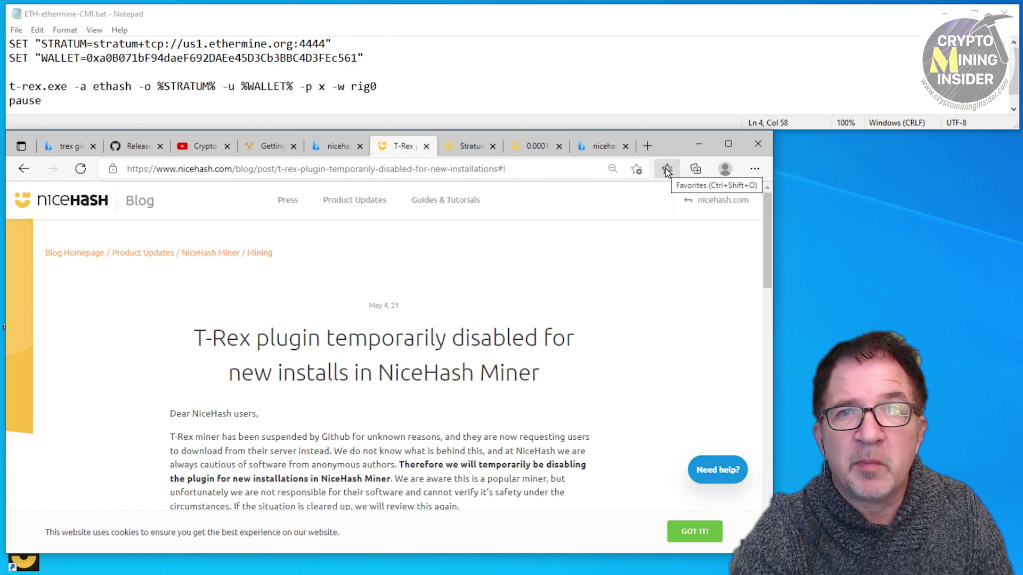
pyautogui.click(471, 146)
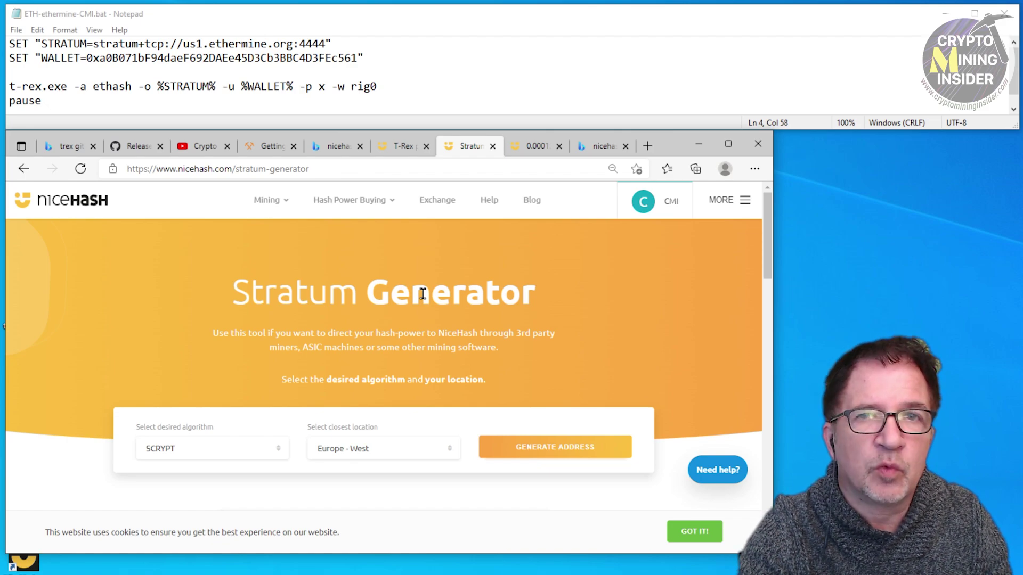
pyautogui.click(250, 448)
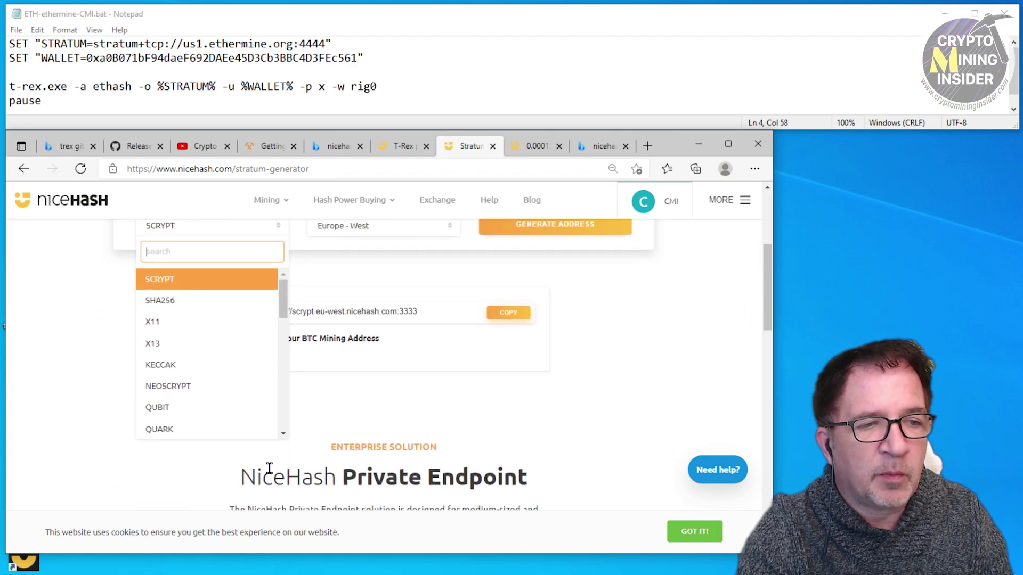
pyautogui.scroll(-3, 228, 326)
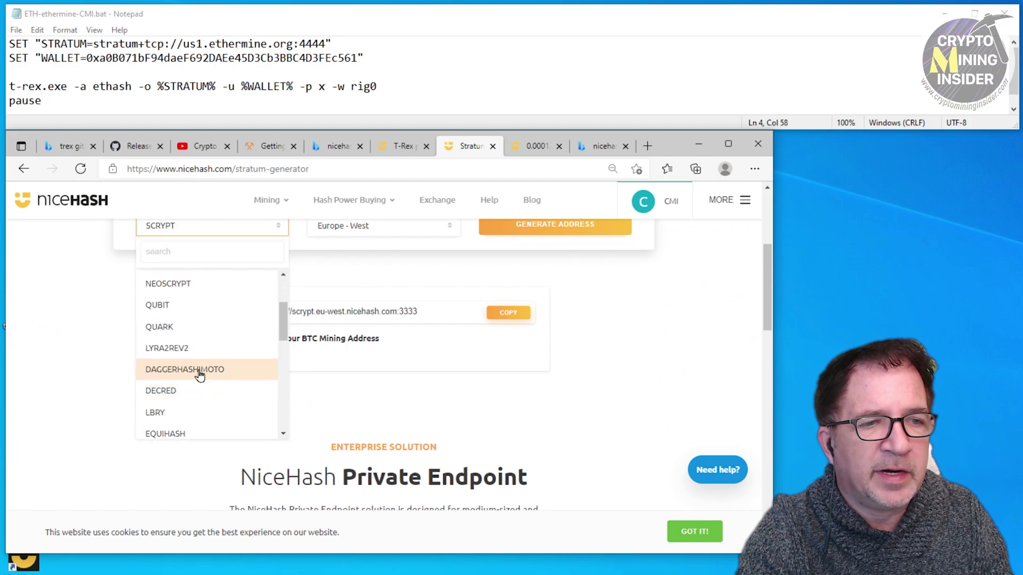
pyautogui.click(200, 370)
pyautogui.scroll(1, 229, 330)
pyautogui.scroll(1, 255, 282)
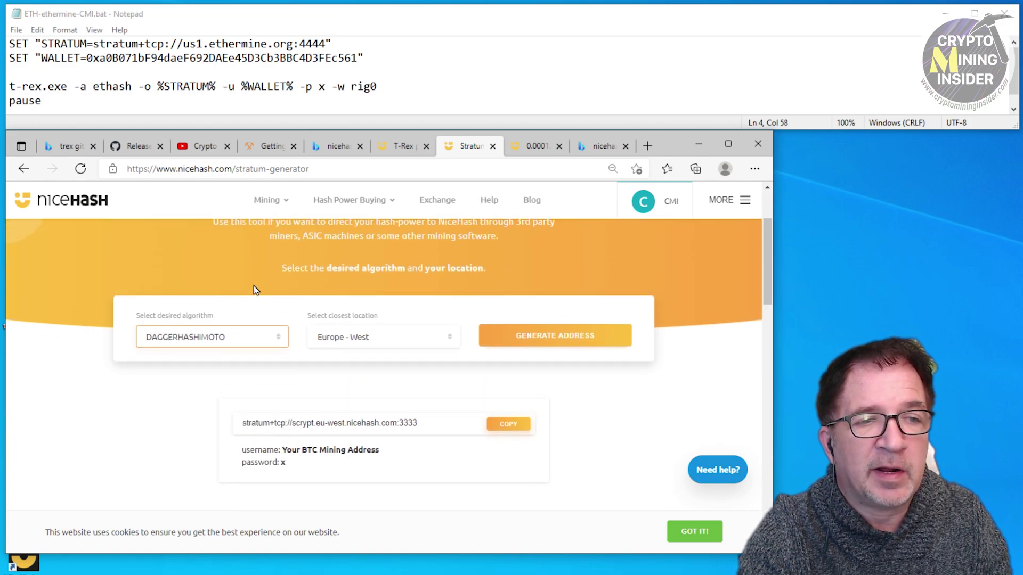
# Set the closest location to USA - East and copy the generated stratum+ssl address.
pyautogui.click(448, 337)
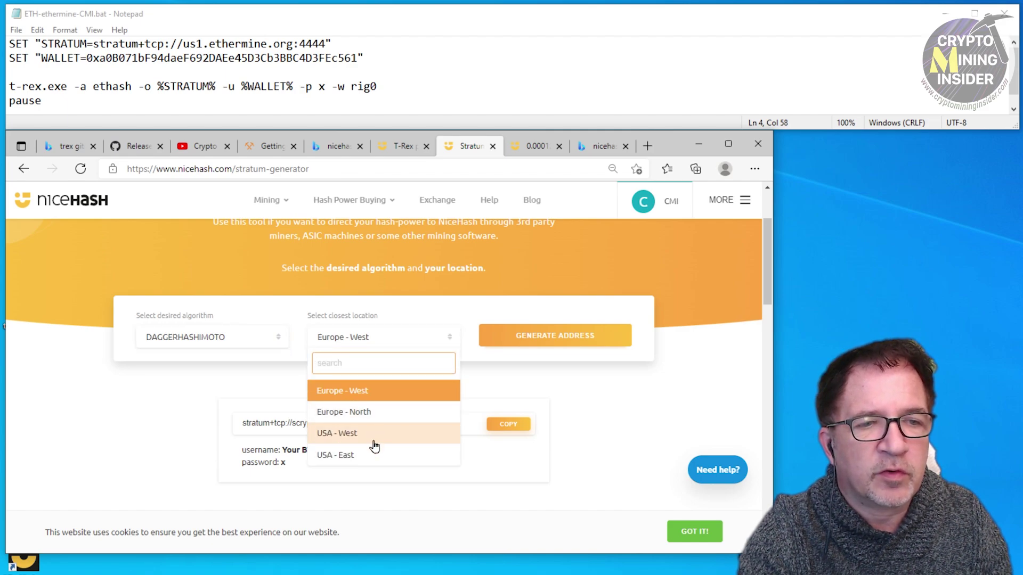
pyautogui.click(371, 456)
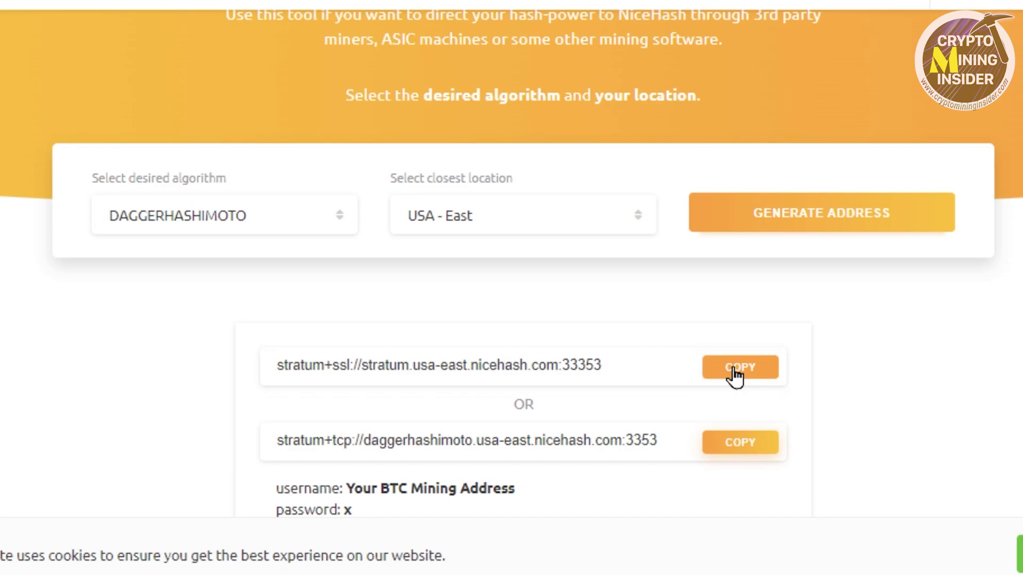
pyautogui.click(737, 369)
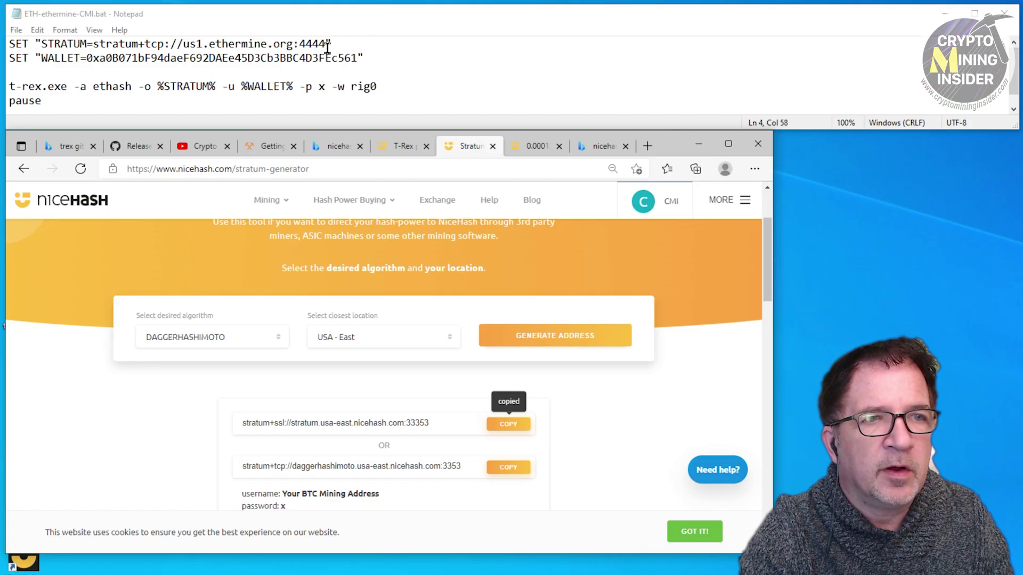
# Replace the STRATUM value in the batch file with stratum+ssl://stratum.usa-east.nicehash.com:33353 and save the file.
pyautogui.moveTo(328, 42); pyautogui.dragTo(105, 39)
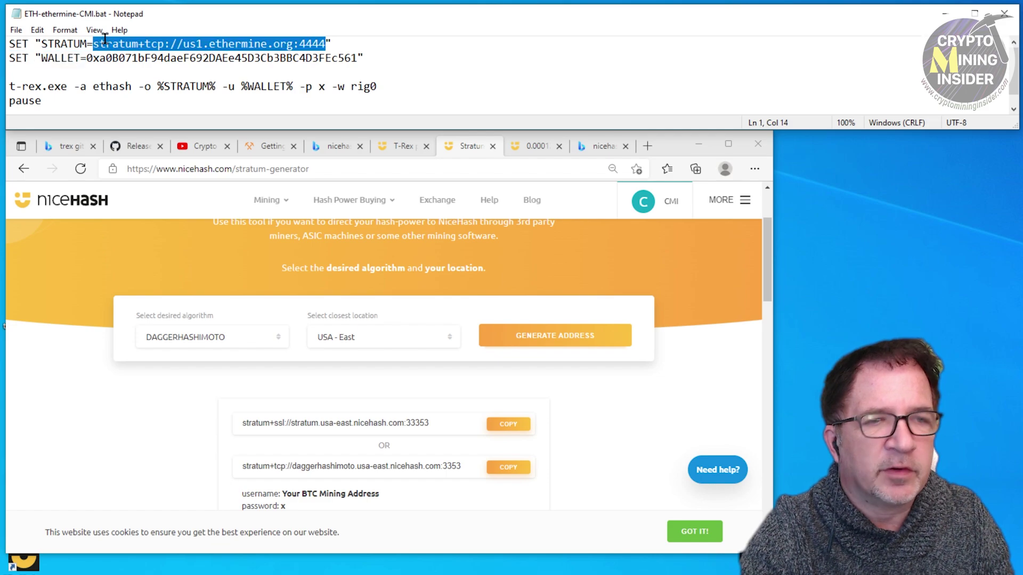
pyautogui.press('Delete')
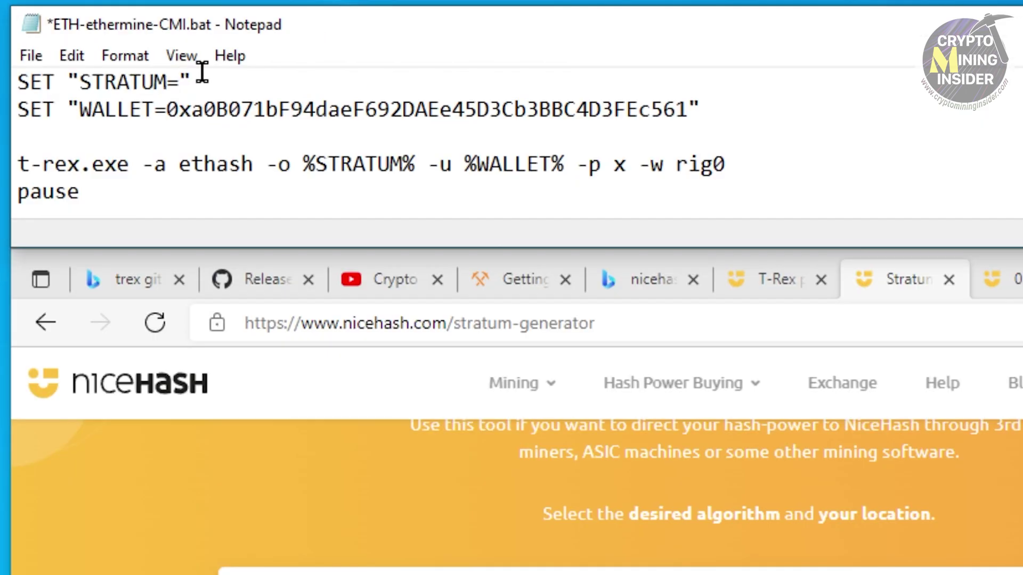
pyautogui.hotkey('ctrl', 'v')
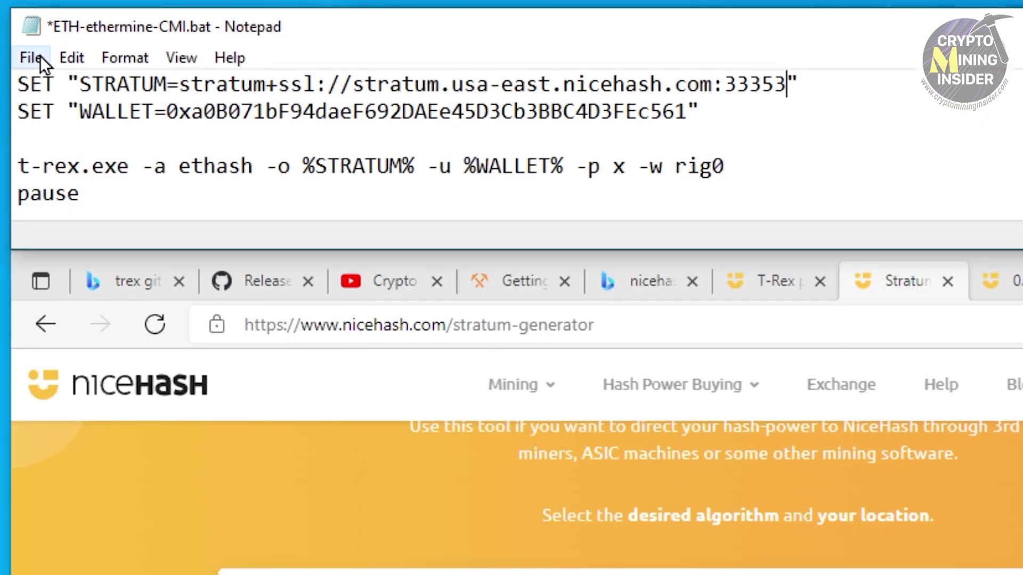
pyautogui.hotkey('ctrl', 's')
# Open the mining wallet address from NiceHash's rig manager page and copy it.
pyautogui.click(1019, 281)
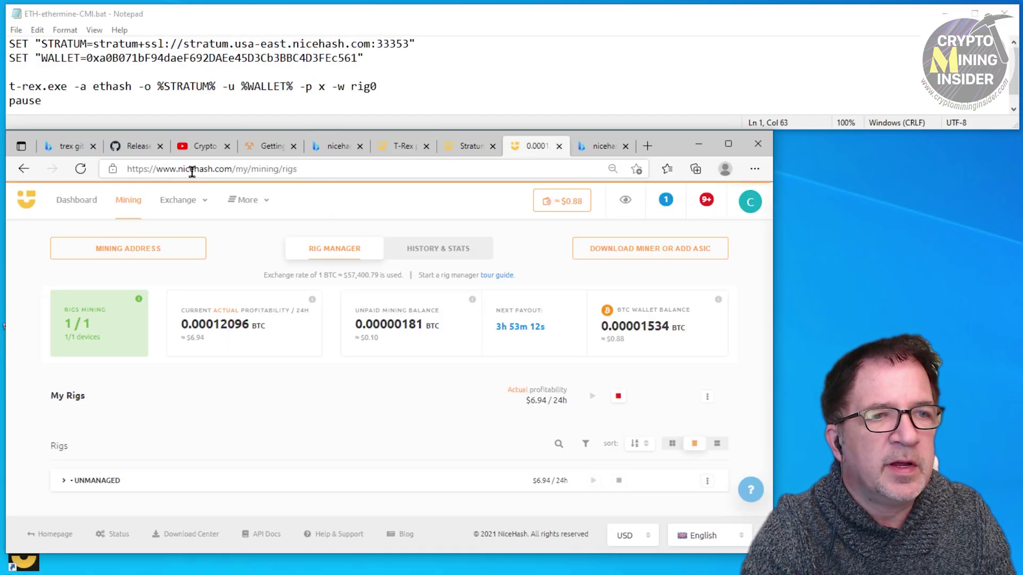
pyautogui.click(146, 252)
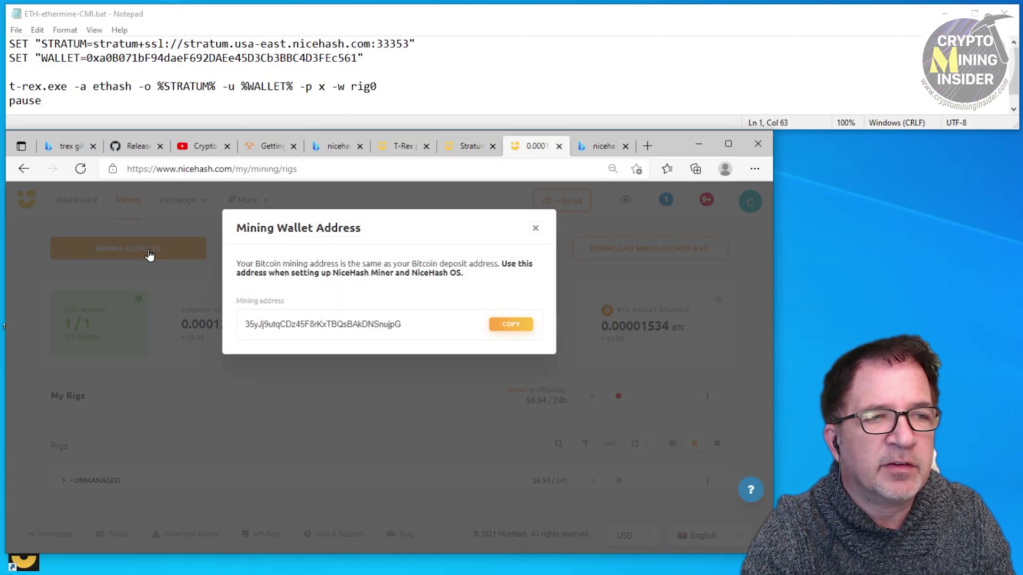
pyautogui.click(512, 326)
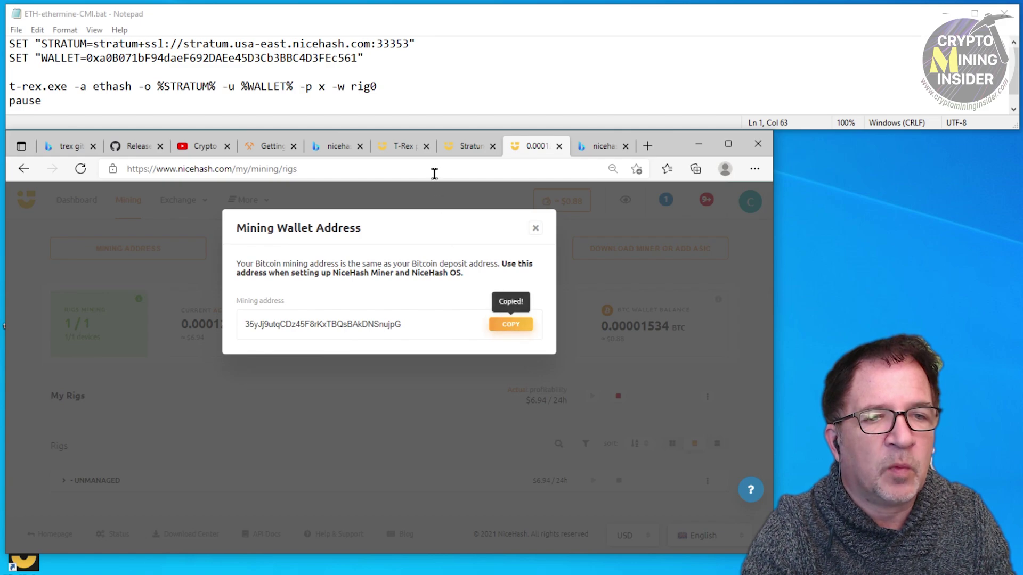
# Replace the WALLET value in the batch file with the copied NiceHash mining address and save the file.
pyautogui.moveTo(357, 58); pyautogui.dragTo(84, 61)
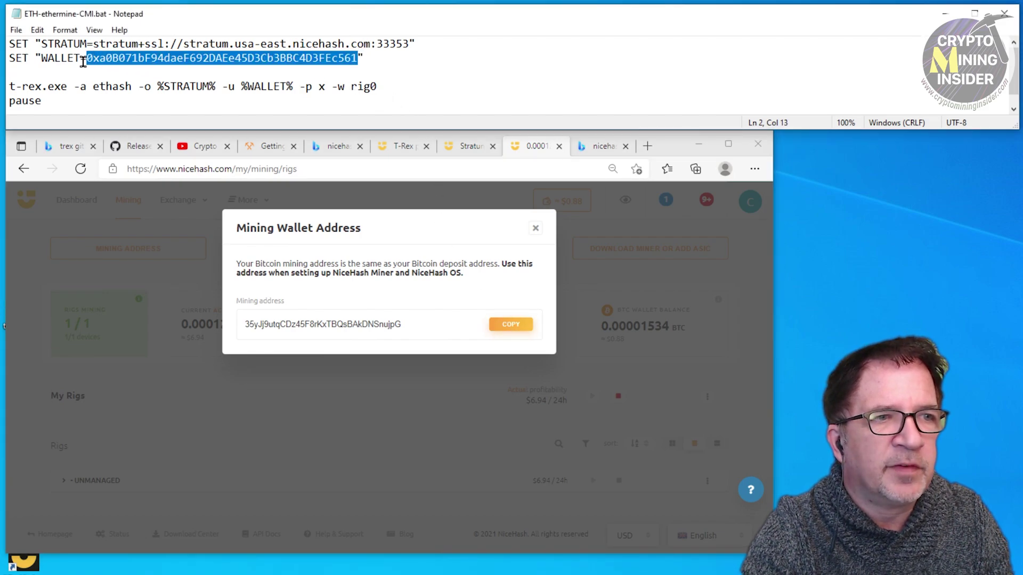
pyautogui.press('BackSpace')
pyautogui.hotkey('ctrl', 'v')
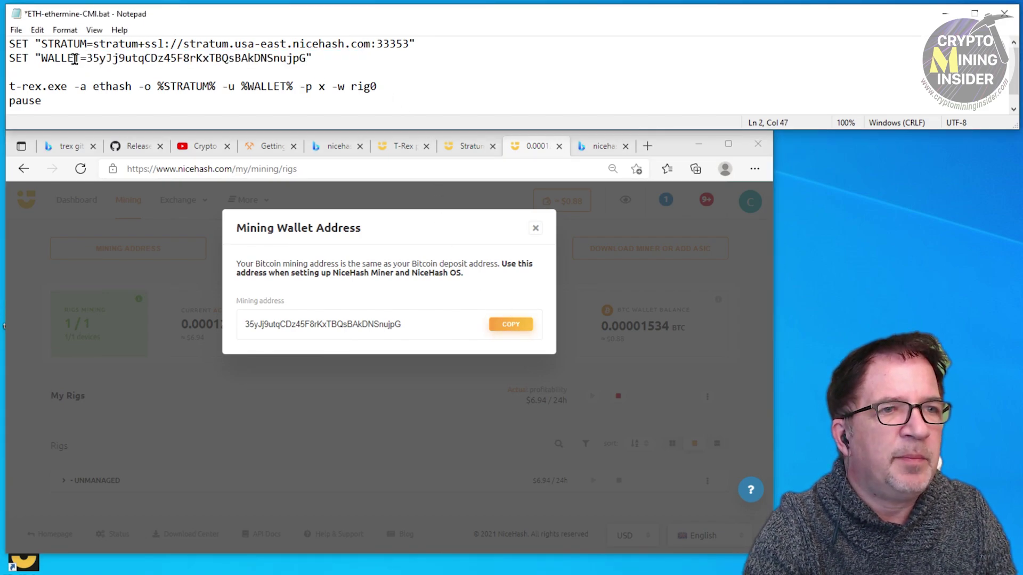
pyautogui.click(16, 30)
pyautogui.click(46, 84)
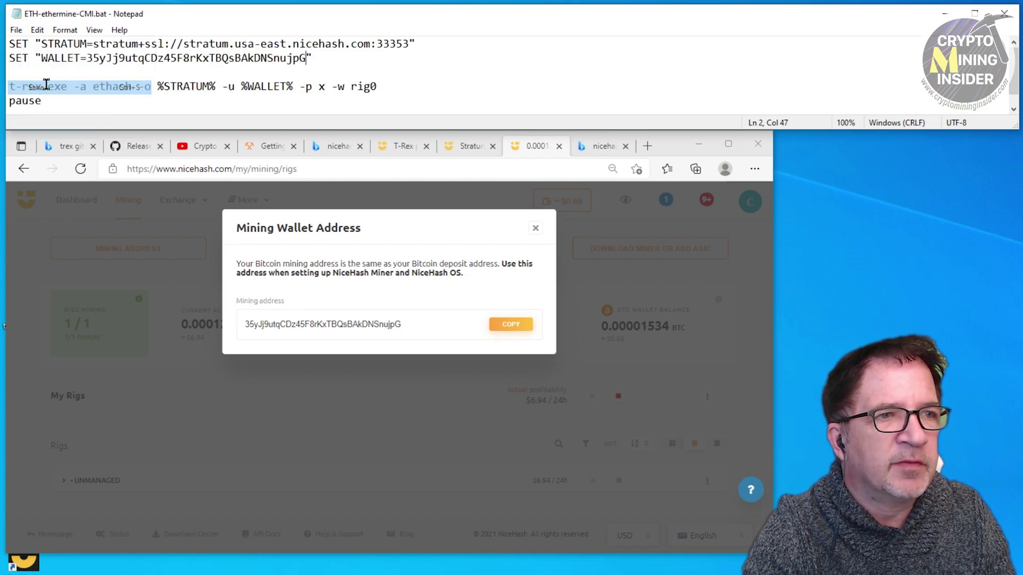
# Minimize the browser, append the worker name .rigTrex to the WALLET value in the batch file and save it.
pyautogui.click(699, 144)
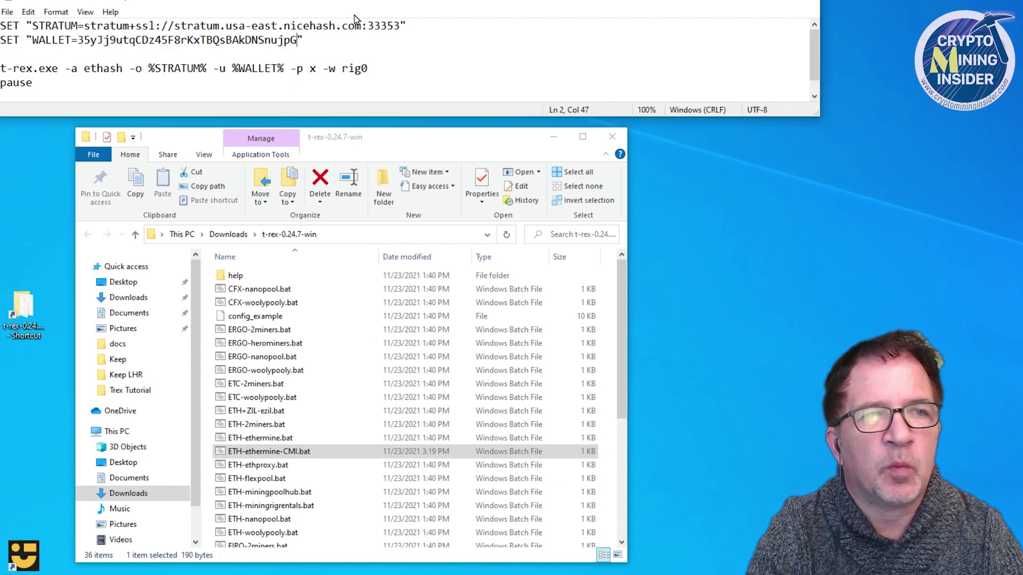
pyautogui.write('.rig')
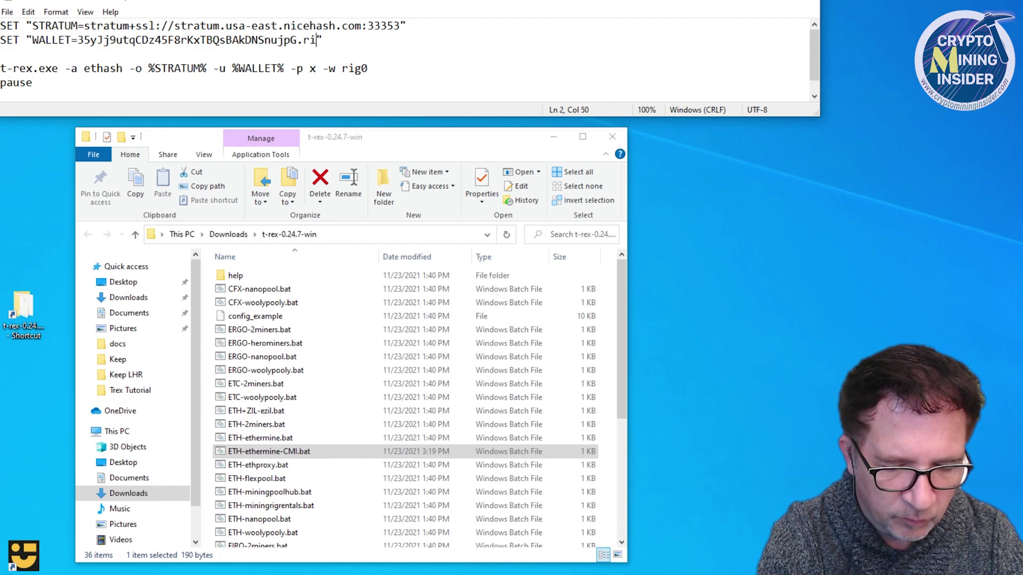
pyautogui.write('Trex')
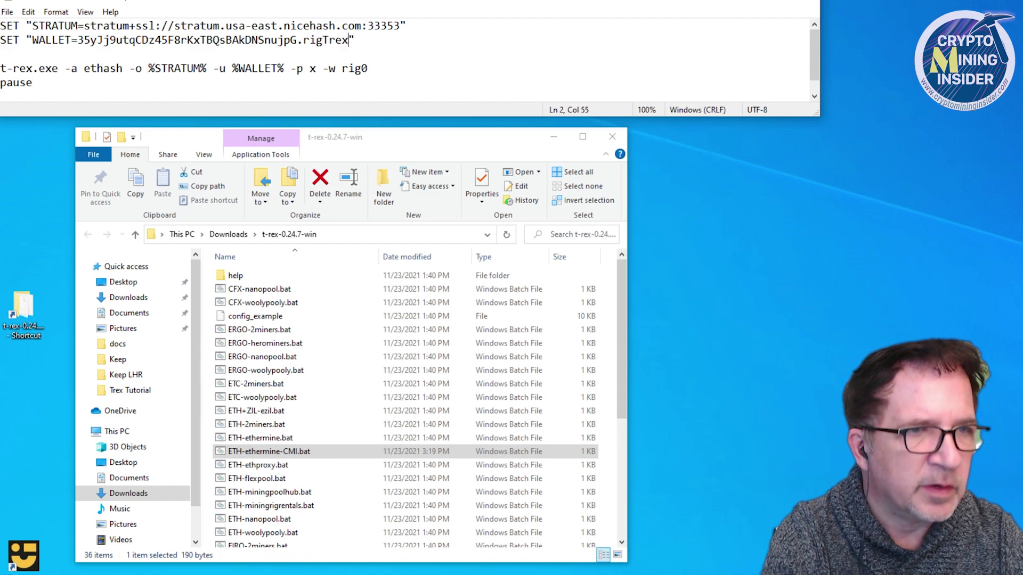
pyautogui.hotkey('alt', 'f')
pyautogui.press('s')
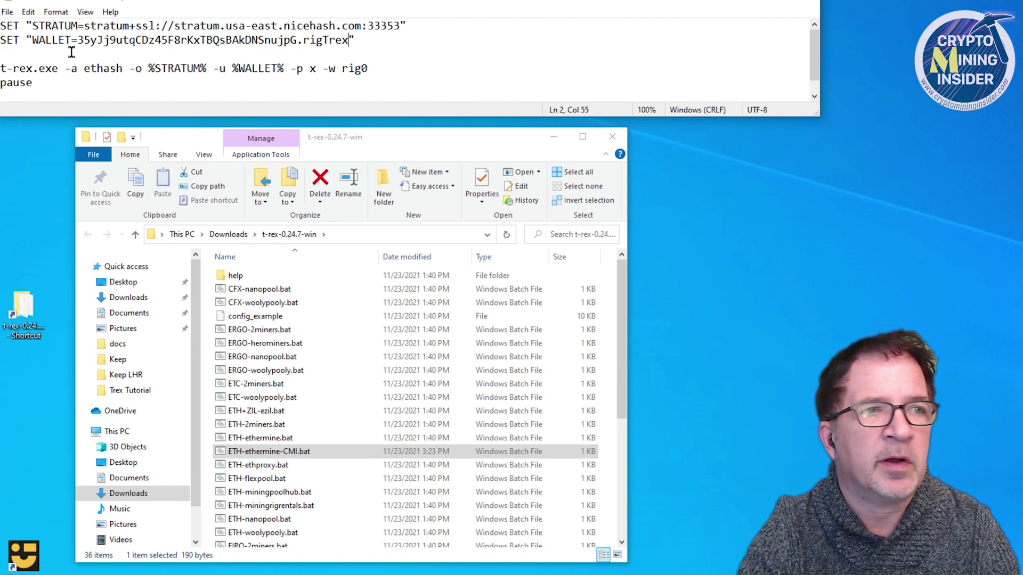
# Save the batch file again and run ETH-ethermine-CMI.bat from the T-Rex folder to start mining on NiceHash.
pyautogui.click(7, 11)
pyautogui.click(69, 64)
pyautogui.click(298, 158)
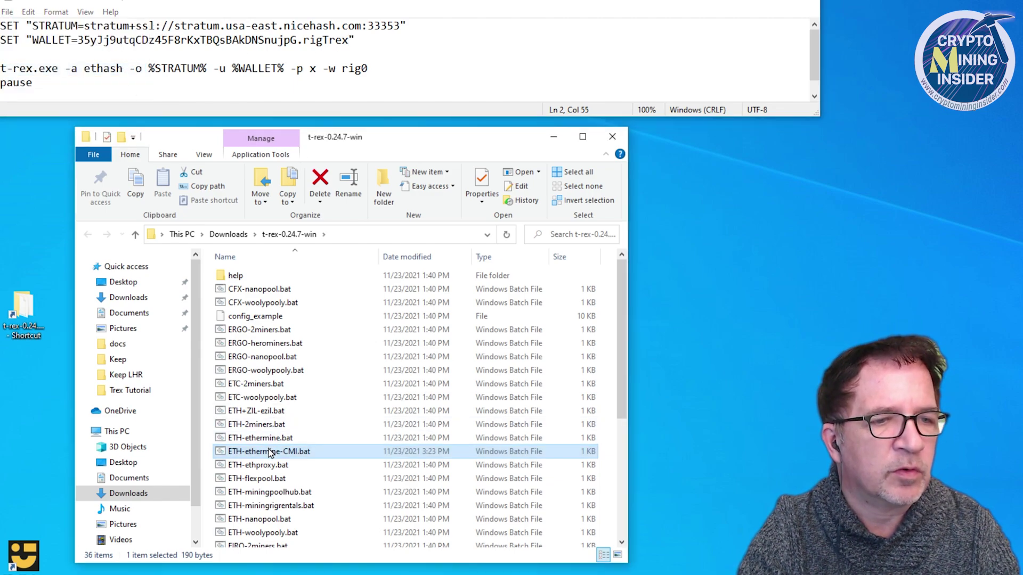
pyautogui.doubleClick(245, 456)
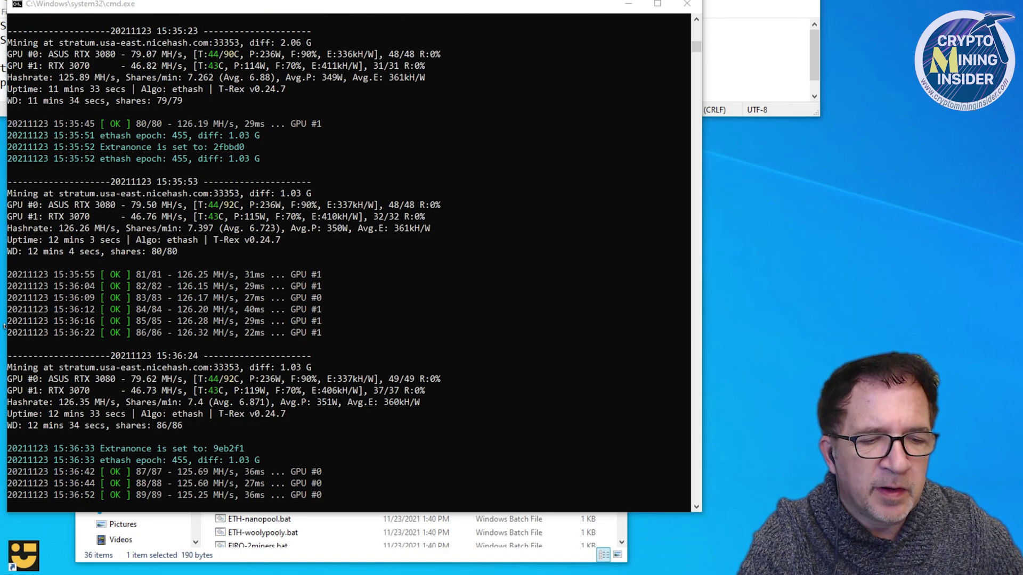
# Switch to NiceHash's rig manager, open the details of rigTrex and view its mining history over the six-hour range.
pyautogui.hotkey('alt', 'Tab')
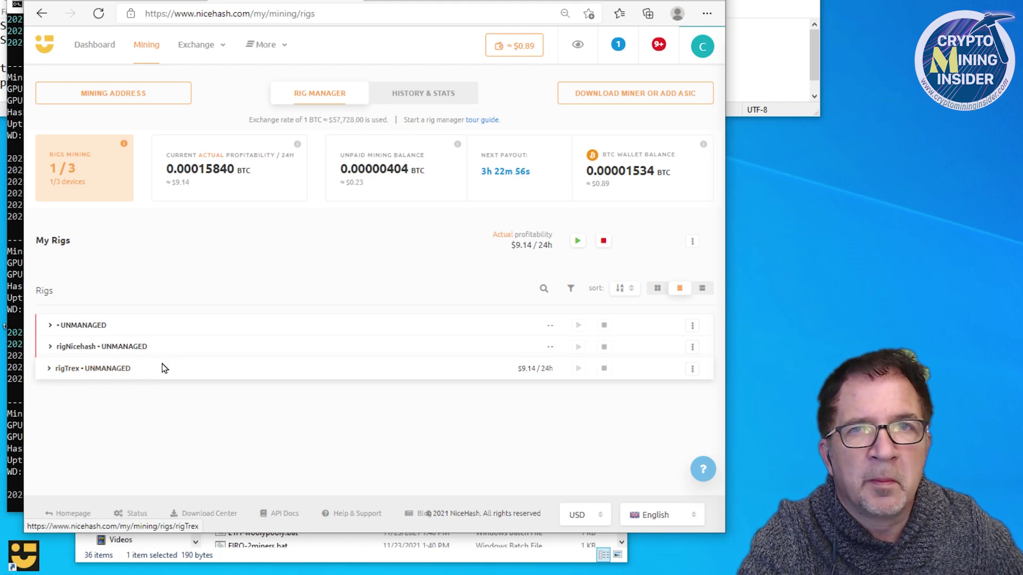
pyautogui.click(692, 369)
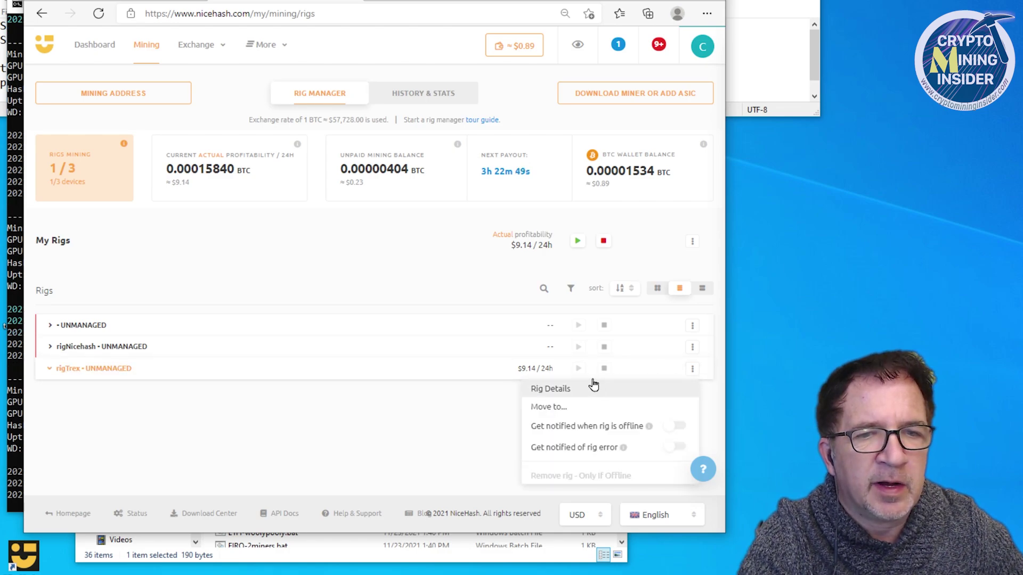
pyautogui.click(561, 392)
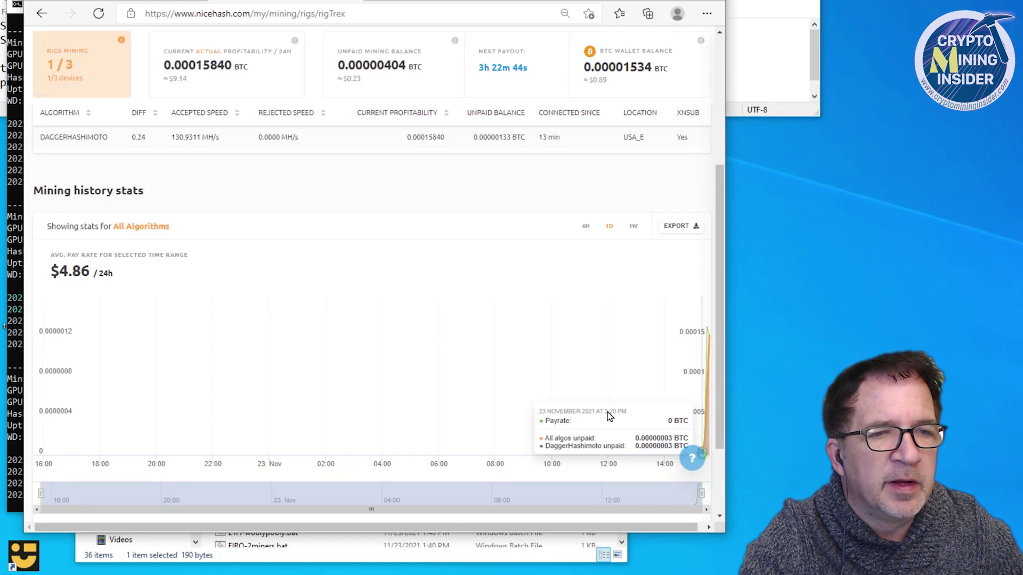
pyautogui.click(584, 229)
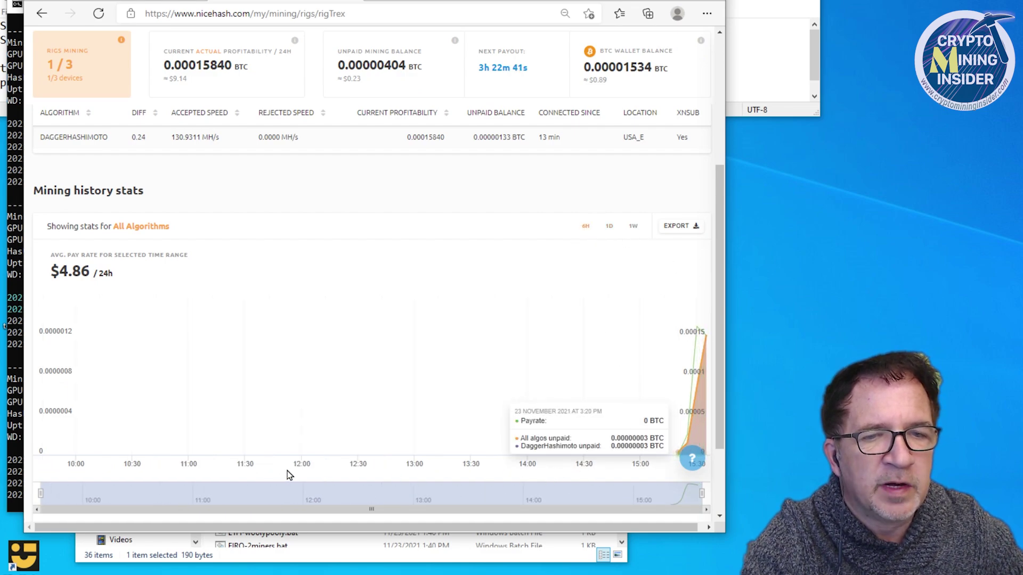
# Narrow rigTrex's mining history chart to the most recent period, show the DaggerHashimoto stats and view the overall history and stats.
pyautogui.moveTo(49, 494); pyautogui.dragTo(610, 494)
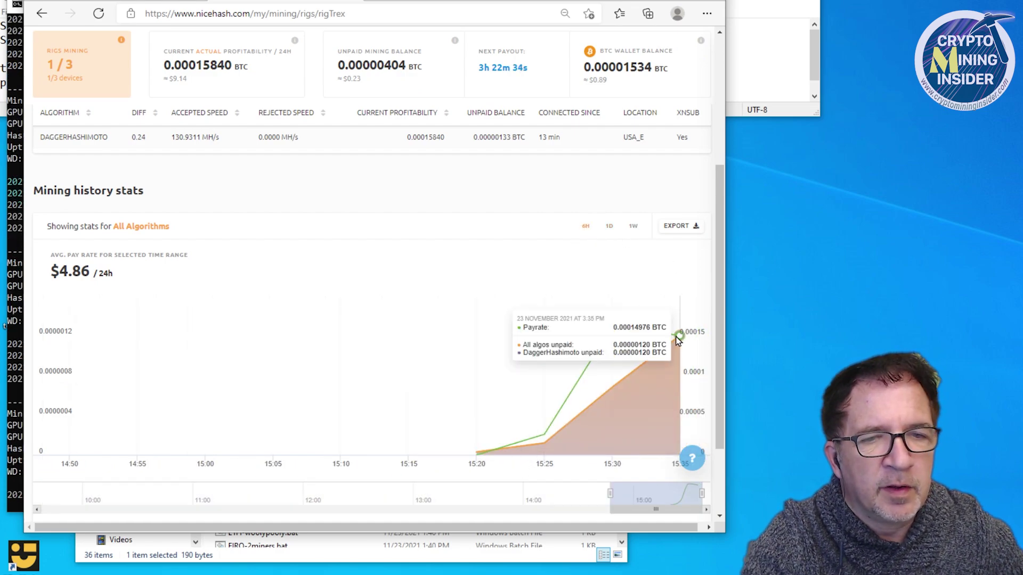
pyautogui.click(139, 227)
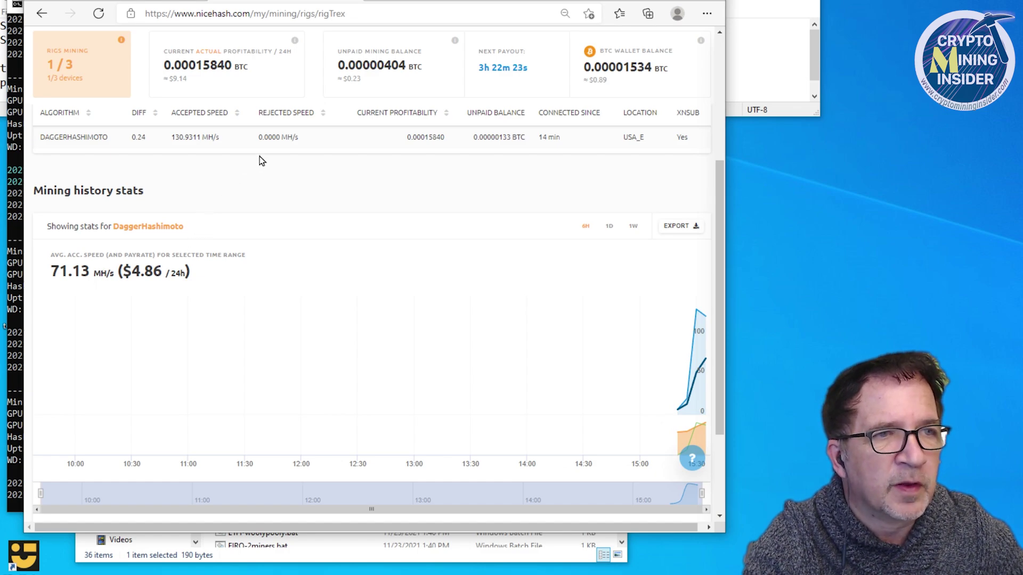
pyautogui.scroll(4, 419, 96)
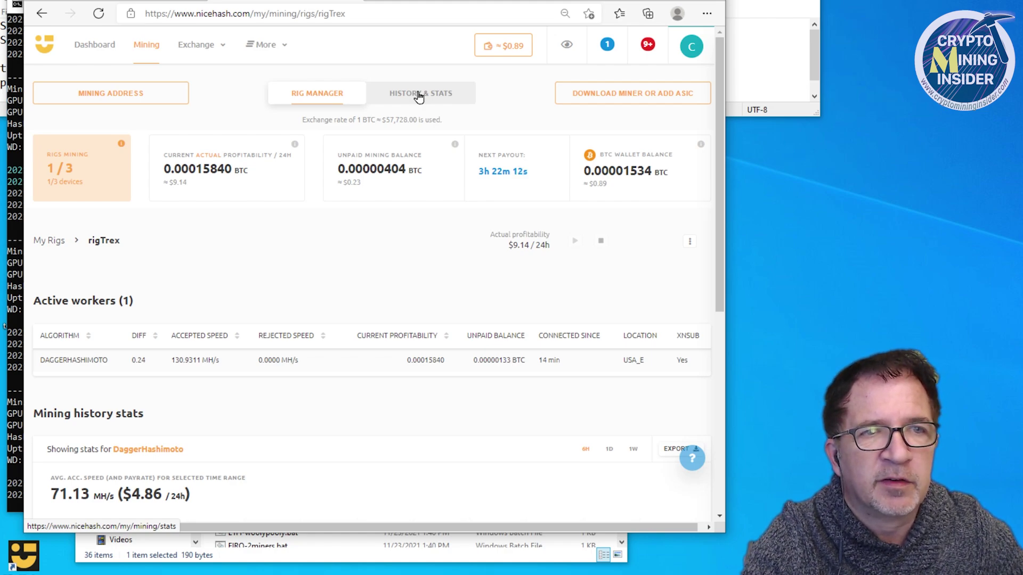
pyautogui.click(418, 95)
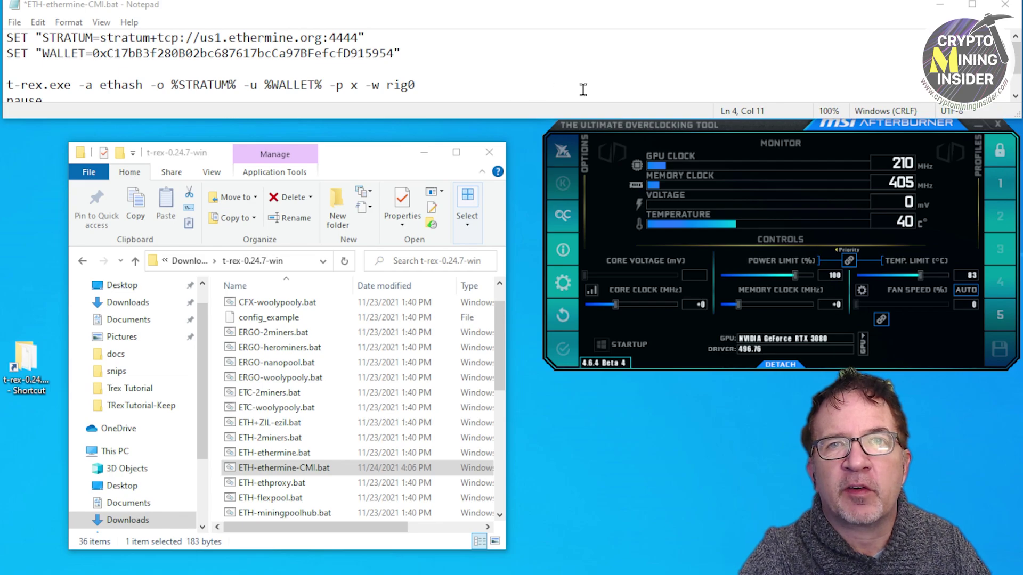
# Create a desktop shortcut to ETH-ethermine-CMI.bat and close the t-rex-0.24.7-win folder window.
pyautogui.moveTo(313, 456); pyautogui.dragTo(43, 531)
pyautogui.click(80, 531)
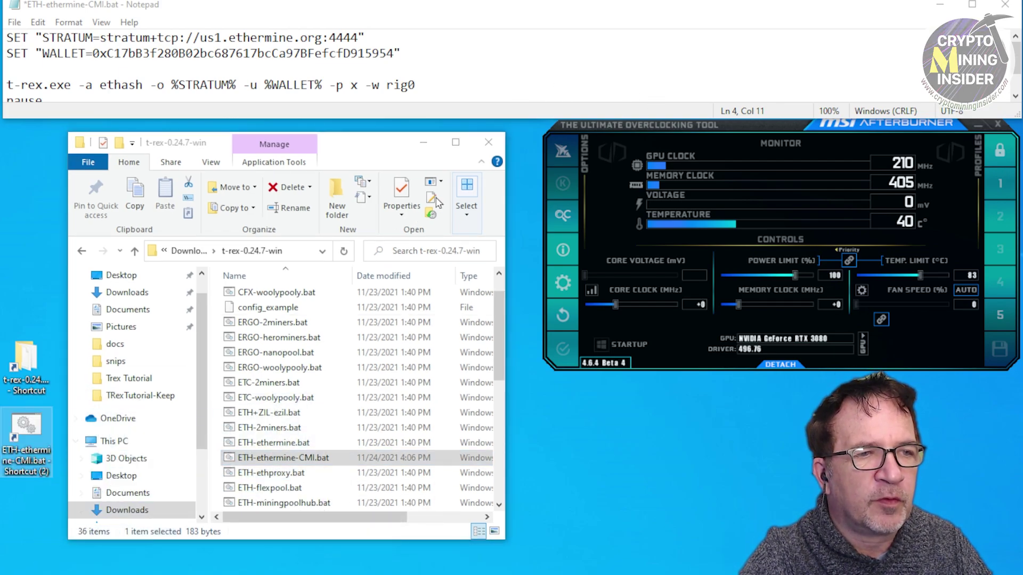
pyautogui.click(488, 143)
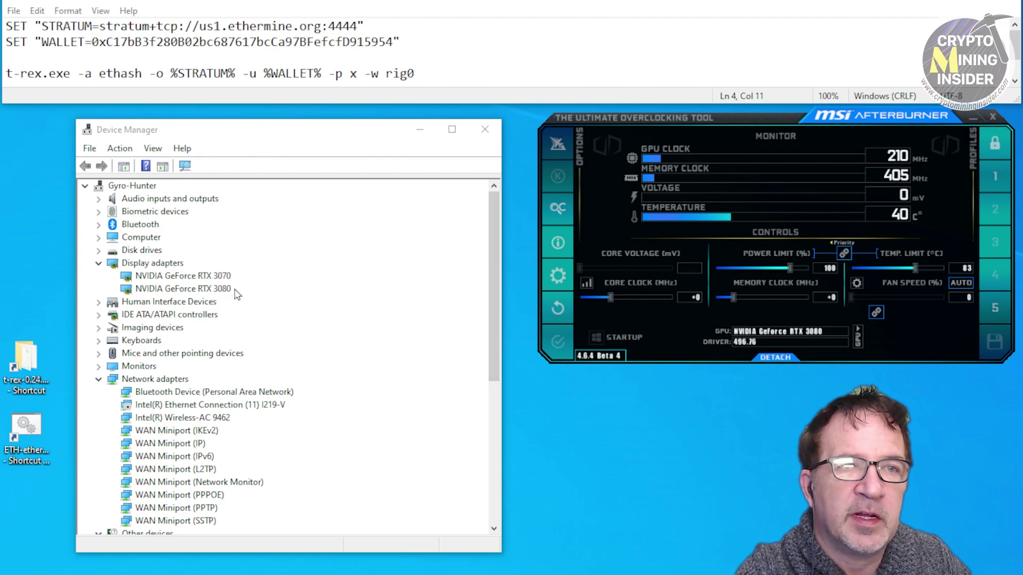
# Insert the device option -d 1 before -a ethash in the batch file, save it and run it from the desktop shortcut.
pyautogui.click(419, 131)
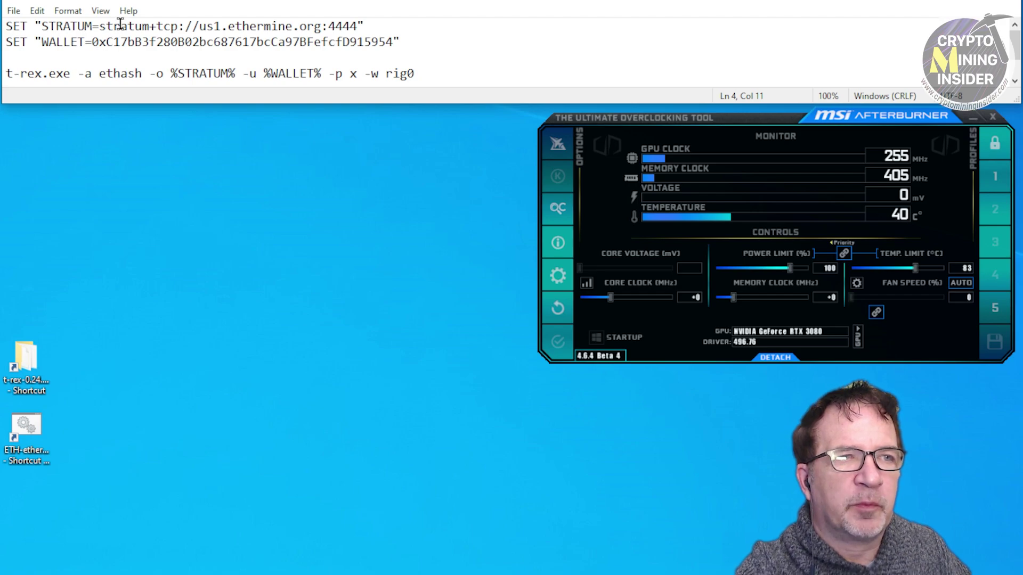
pyautogui.write('-')
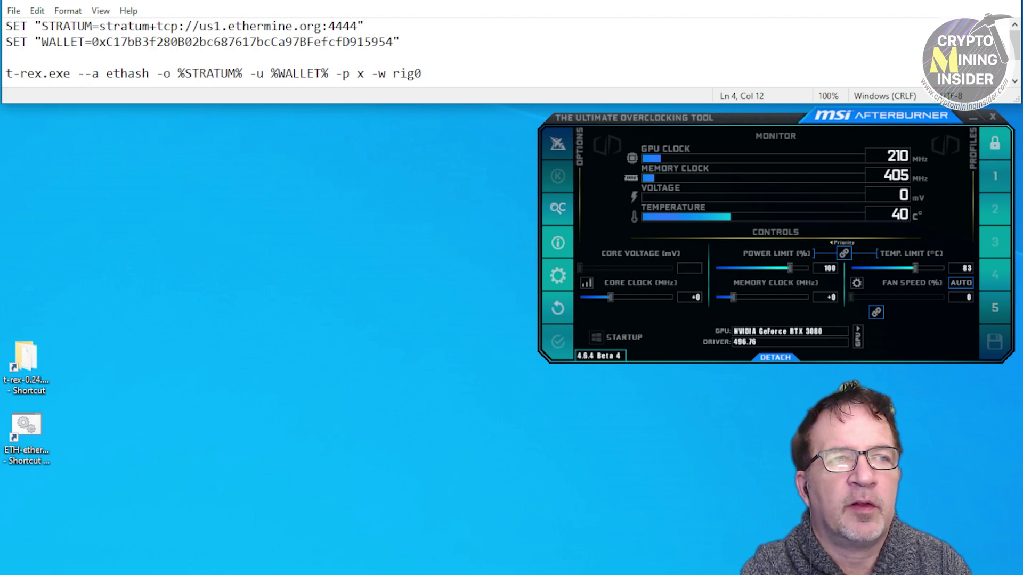
pyautogui.write('d ')
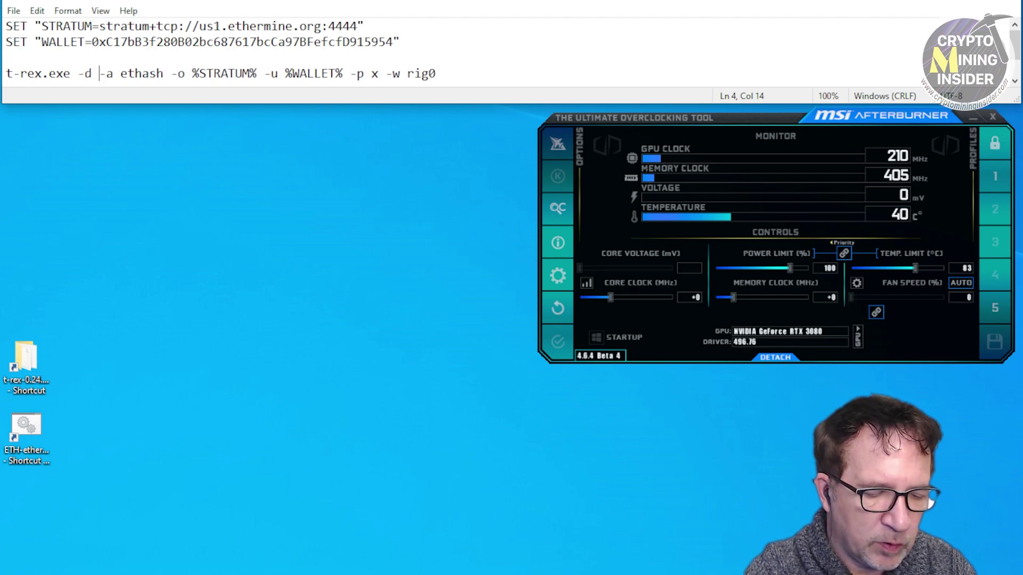
pyautogui.write('1')
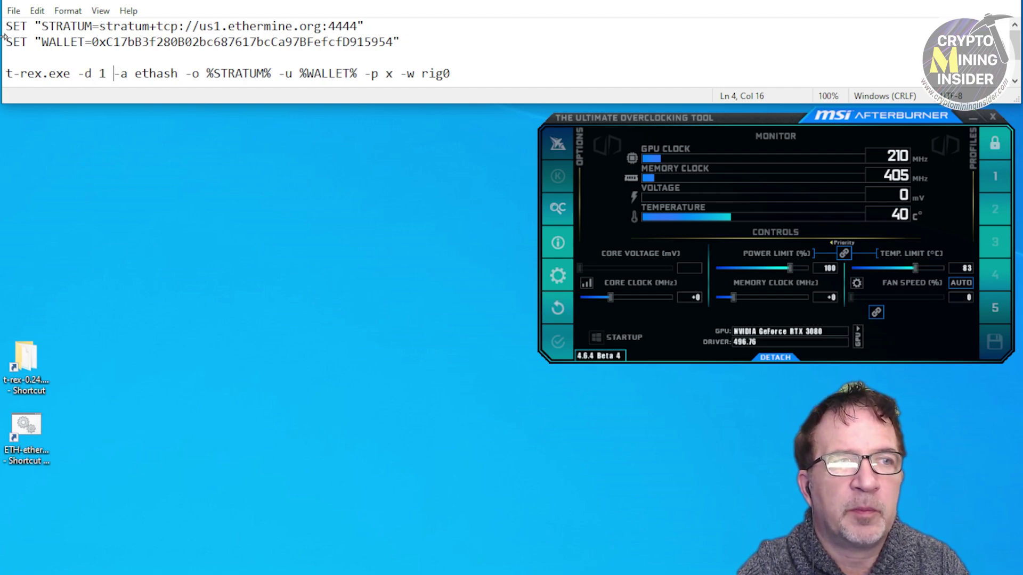
pyautogui.click(14, 10)
pyautogui.click(34, 73)
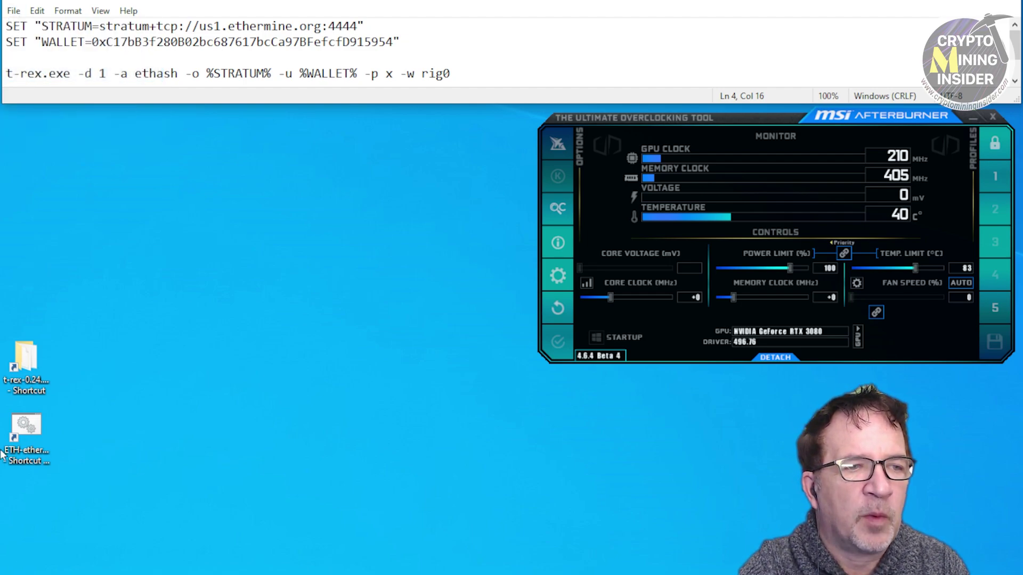
pyautogui.doubleClick(33, 426)
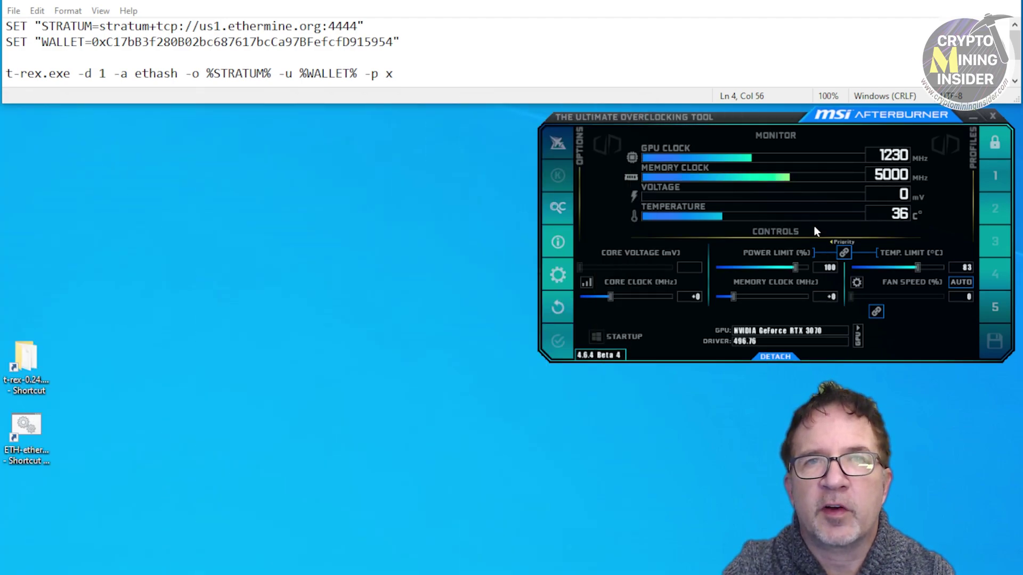
# Select the RTX 3070 in MSI Afterburner and apply a power limit of 52%.
pyautogui.click(858, 336)
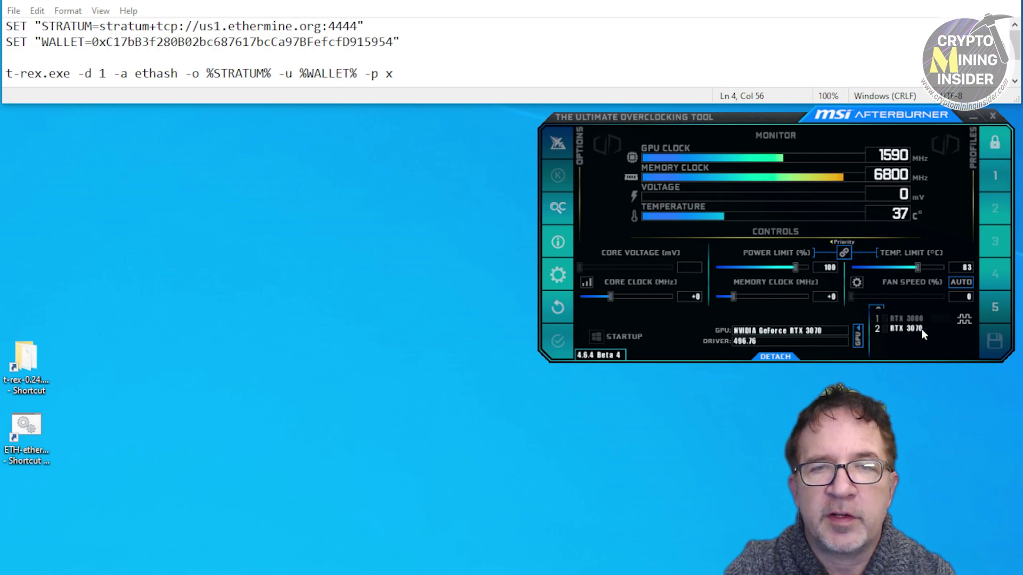
pyautogui.click(856, 331)
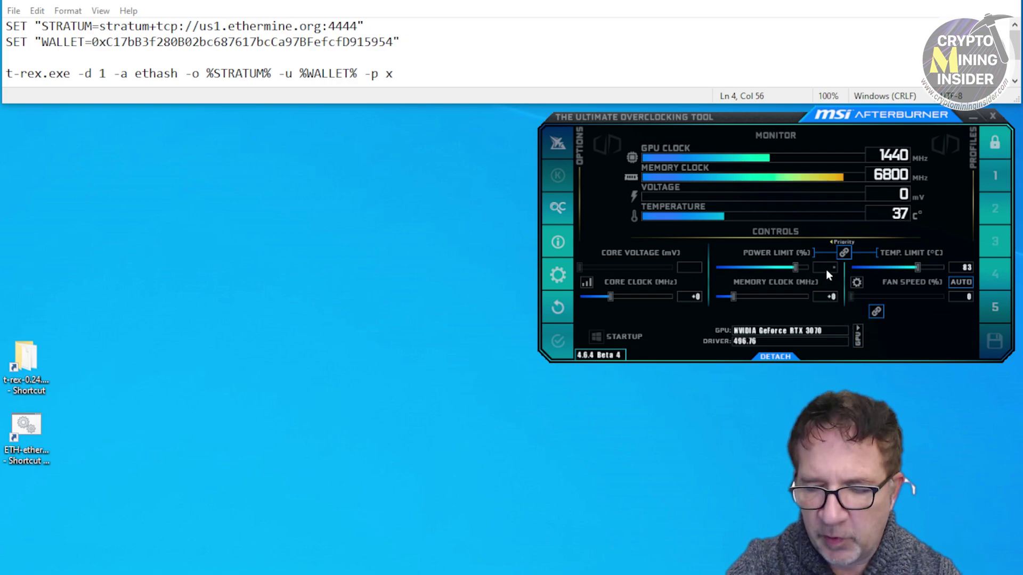
pyautogui.write('52')
pyautogui.press('Return')
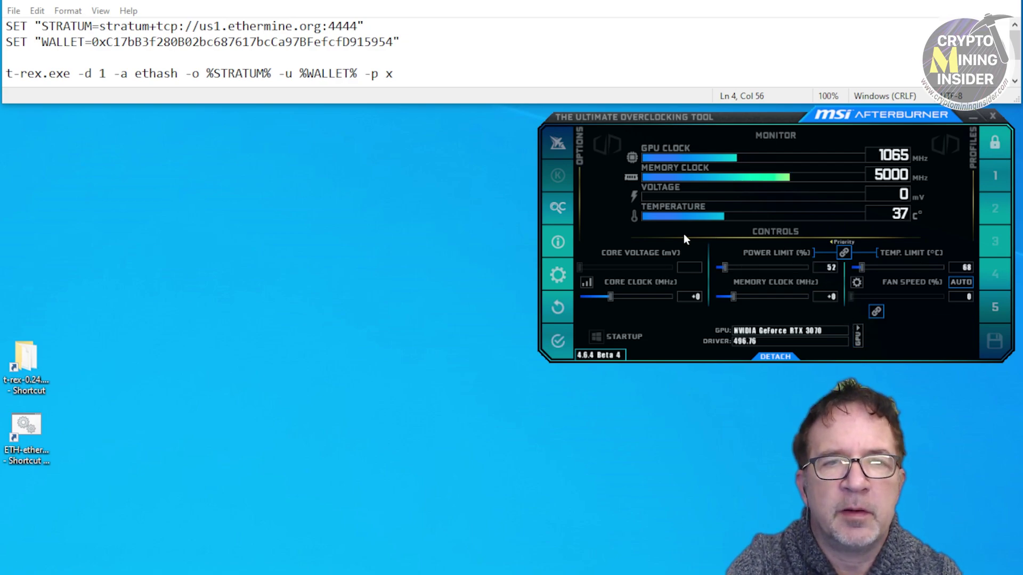
# Apply a core clock of -400 MHz, memory clock of +1100 MHz and fan speed of 65% to the RTX 3070, and load profile 1.
pyautogui.click(695, 295)
pyautogui.write('-400')
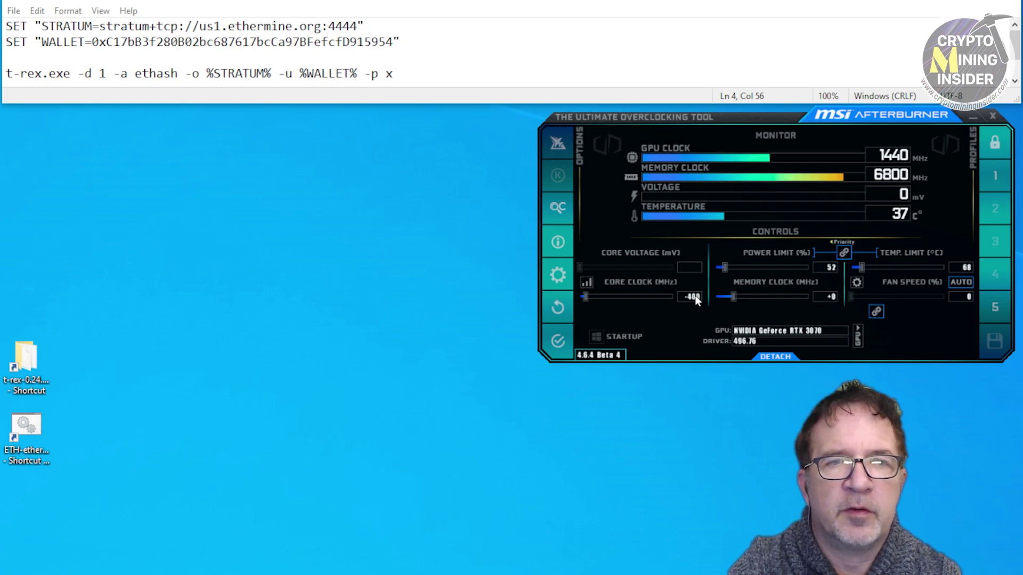
pyautogui.press('Return')
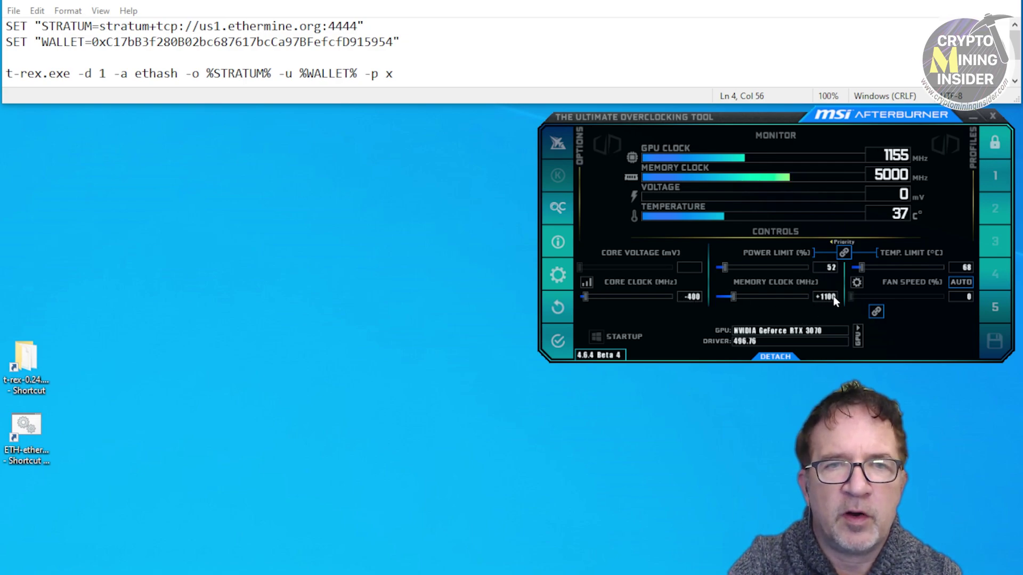
pyautogui.press('Return')
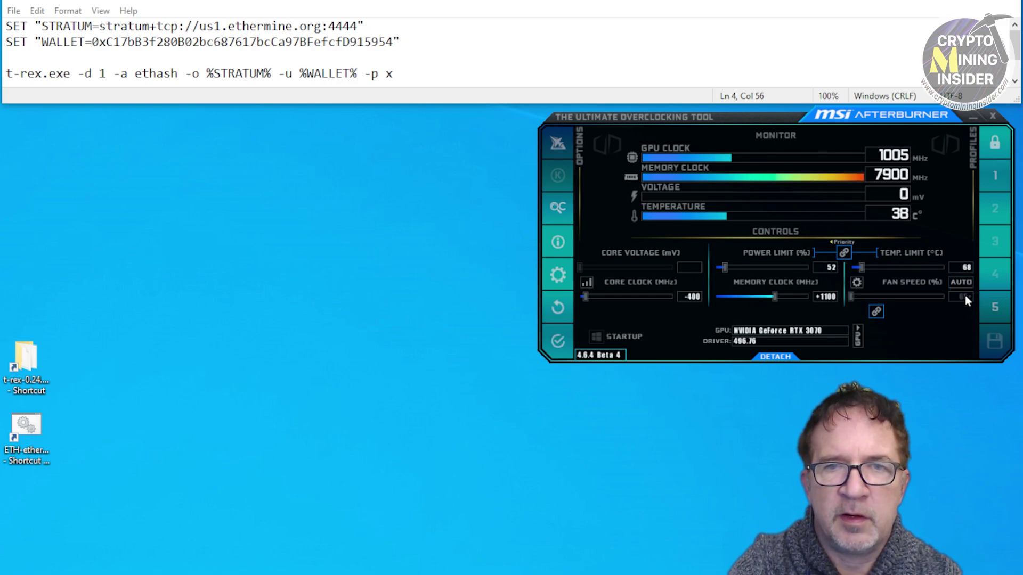
pyautogui.press('Return')
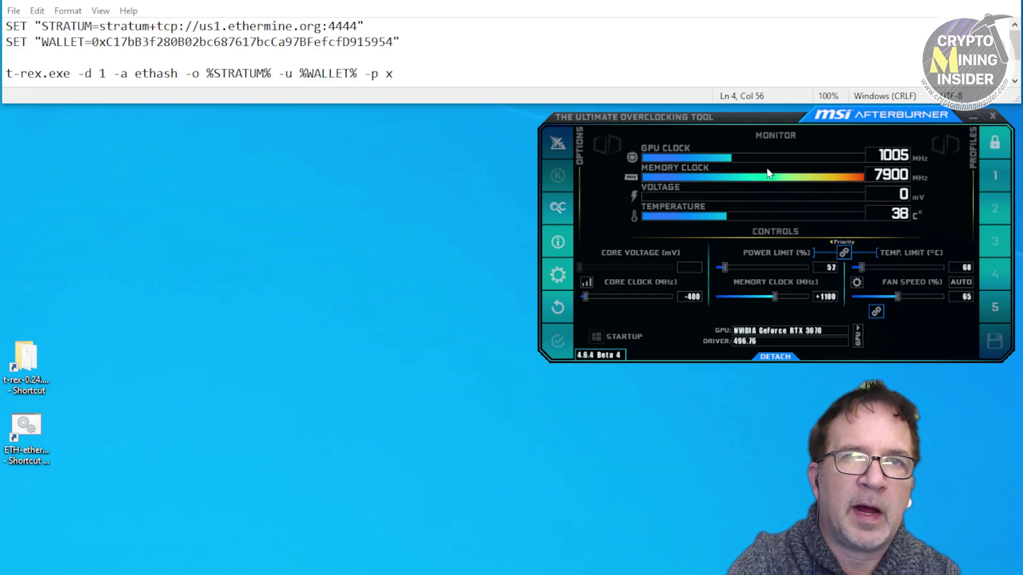
pyautogui.click(989, 176)
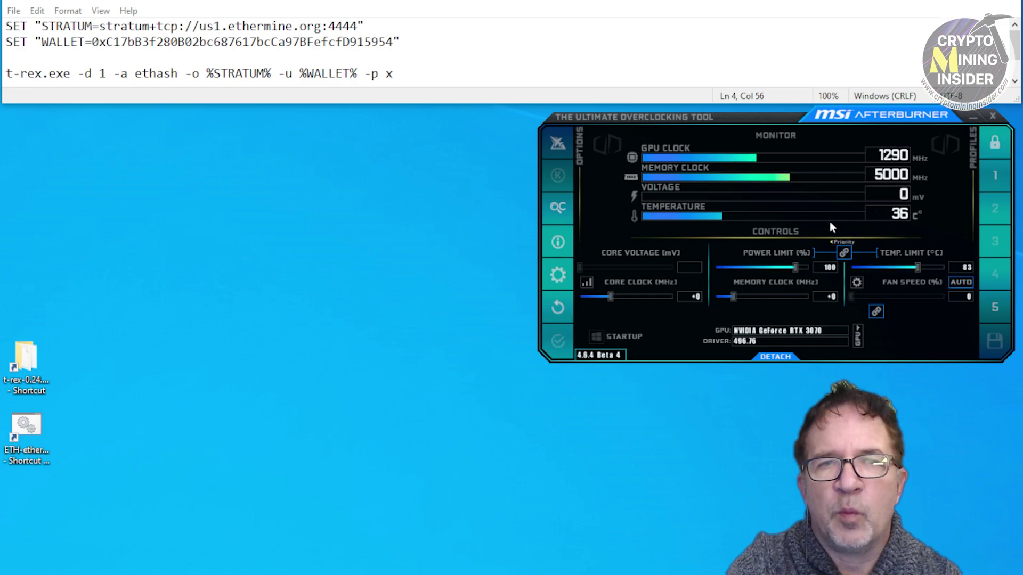
# Append --pl 52 --cclock -400 --mclock 1100 --fan 65 to the t-rex.exe line of the batch file and save it.
pyautogui.click(415, 75)
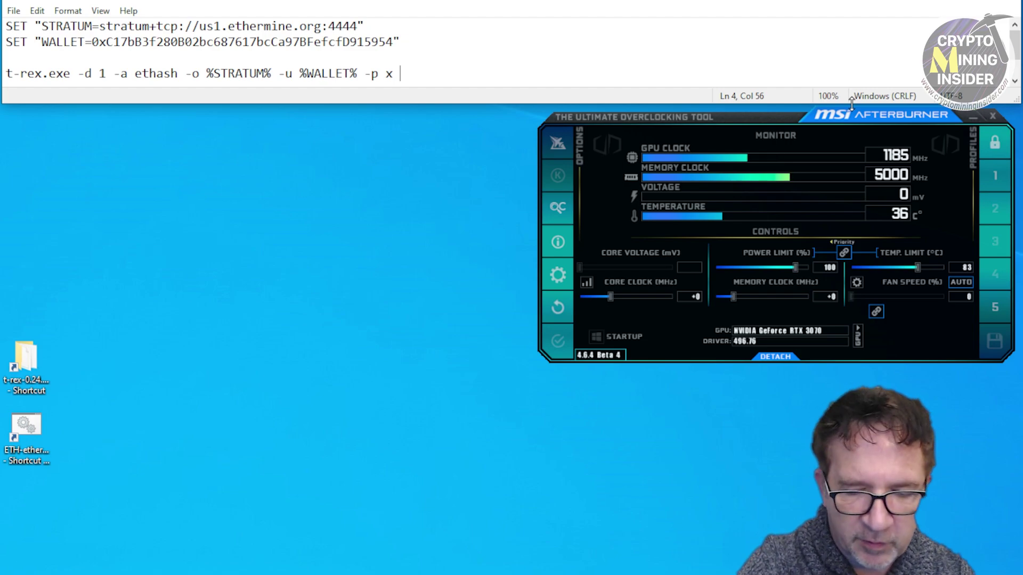
pyautogui.write('--pl')
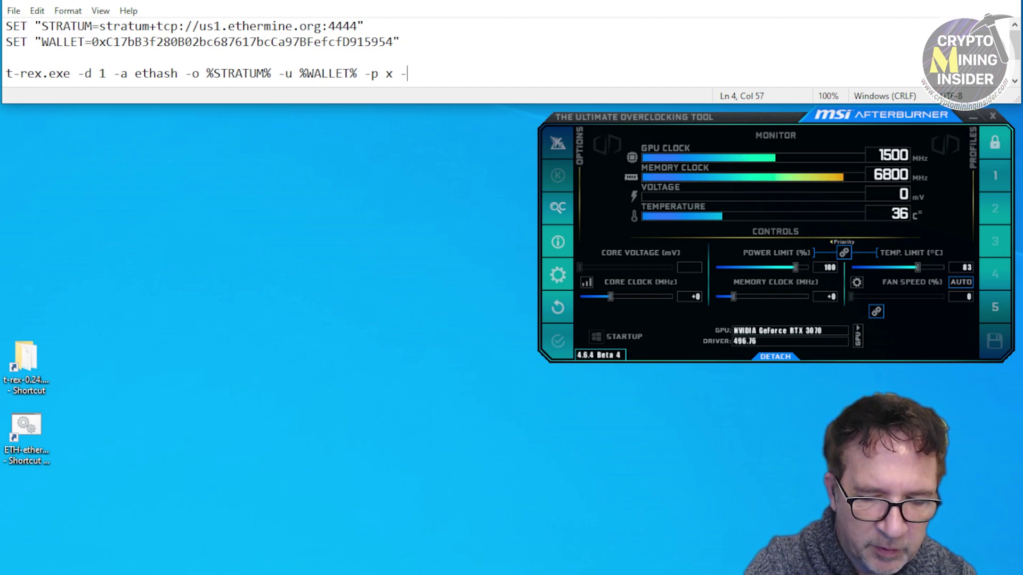
pyautogui.write(' 52 ')
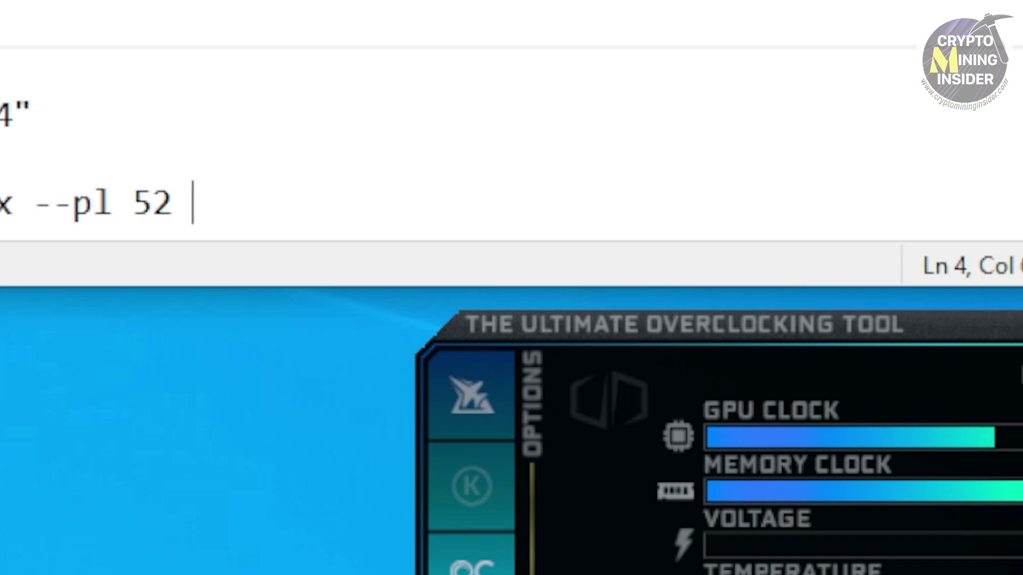
pyautogui.write('--')
pyautogui.write('c')
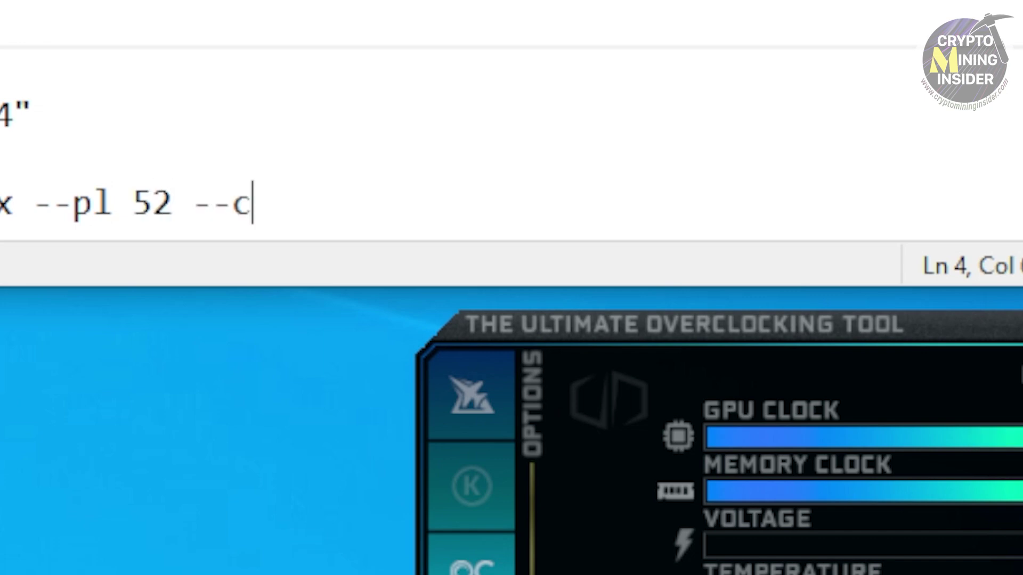
pyautogui.write('clock -400')
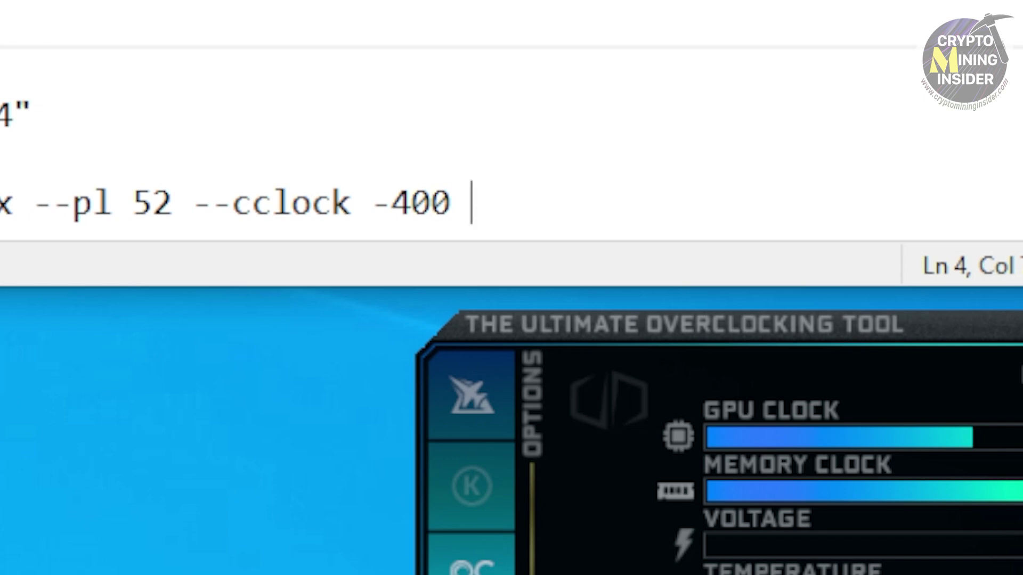
pyautogui.write(' --mclock')
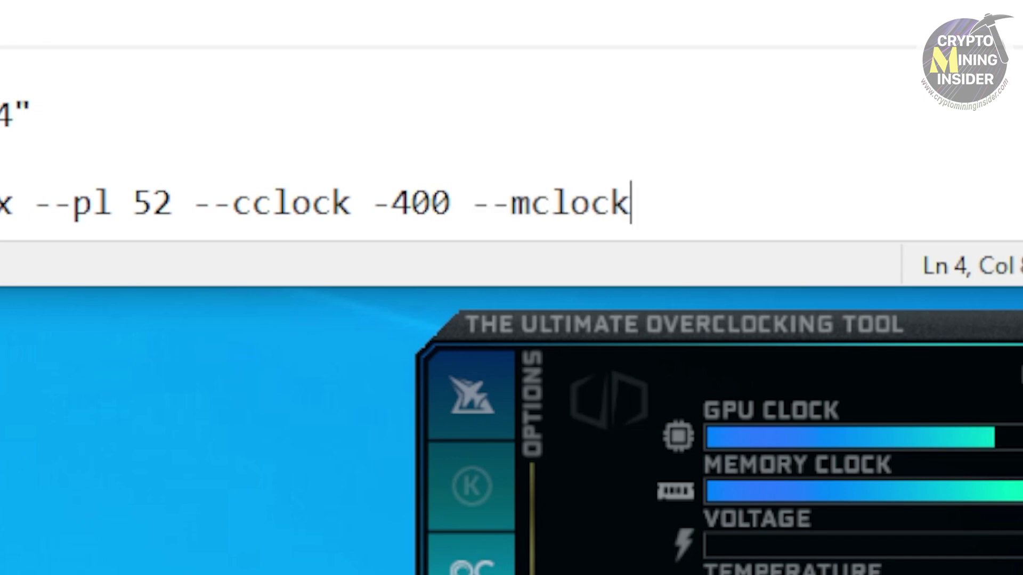
pyautogui.write(' 1100')
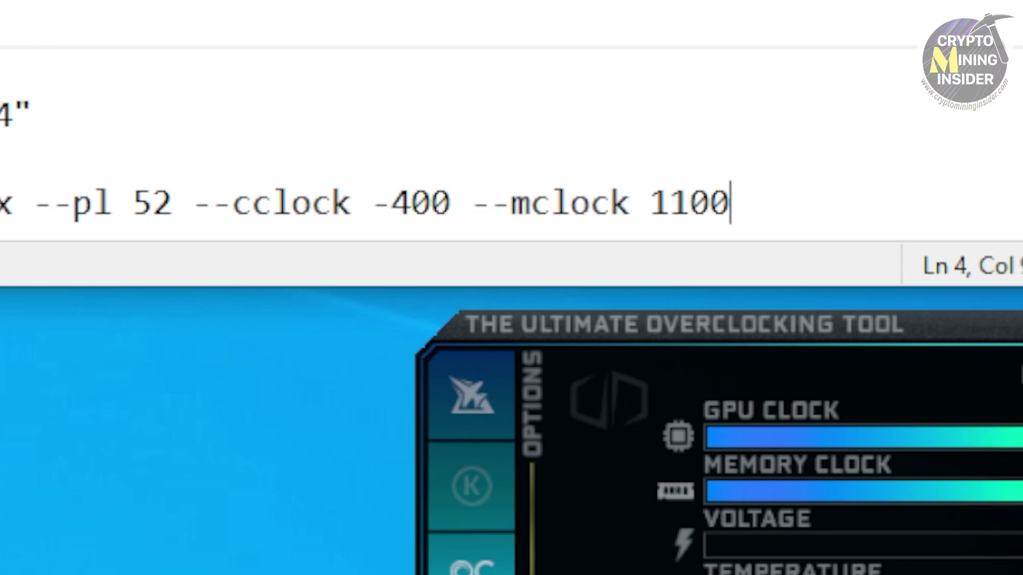
pyautogui.write(' --fan 65')
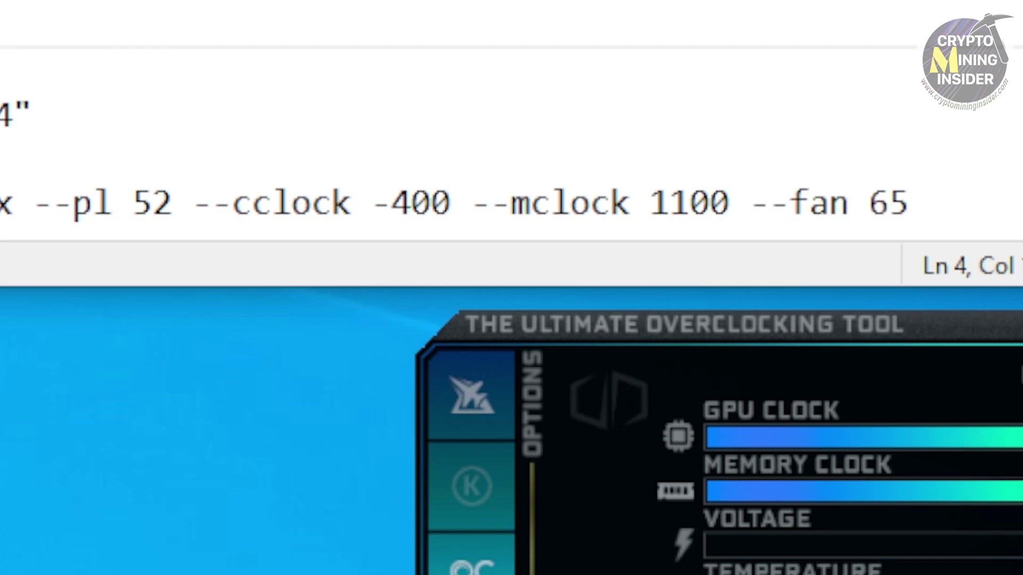
pyautogui.hotkey('alt', 'f')
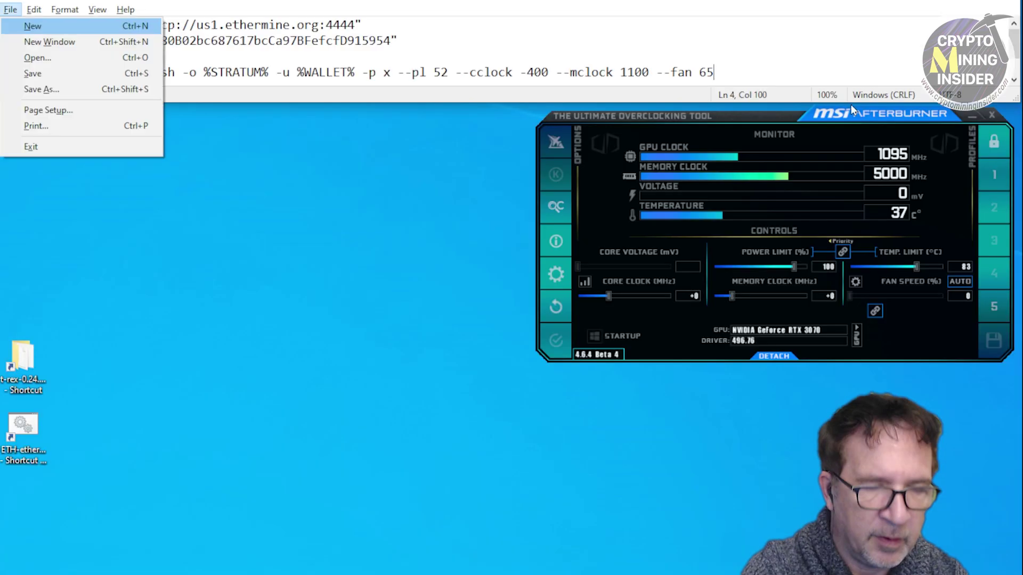
pyautogui.press('s')
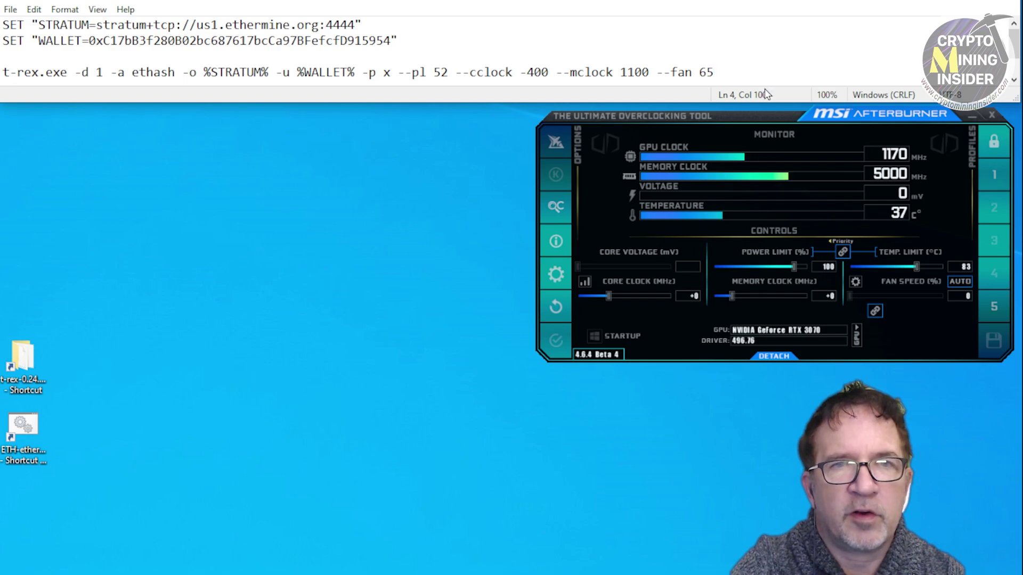
# Run the batch file from its desktop shortcut, widen the console to read the miner's startup output, and close it.
pyautogui.click(30, 435)
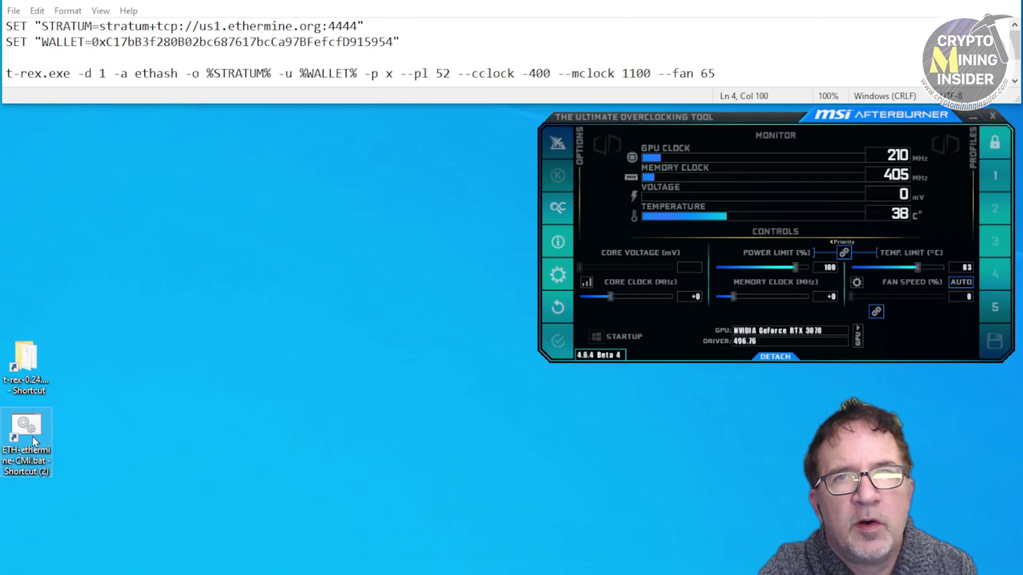
pyautogui.doubleClick(31, 436)
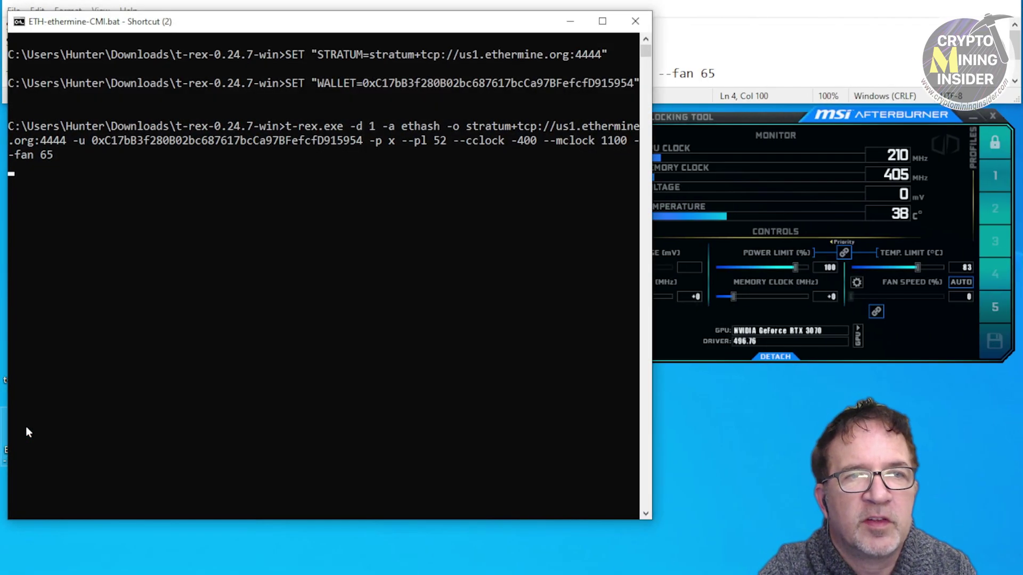
pyautogui.moveTo(238, 36); pyautogui.dragTo(238, 124)
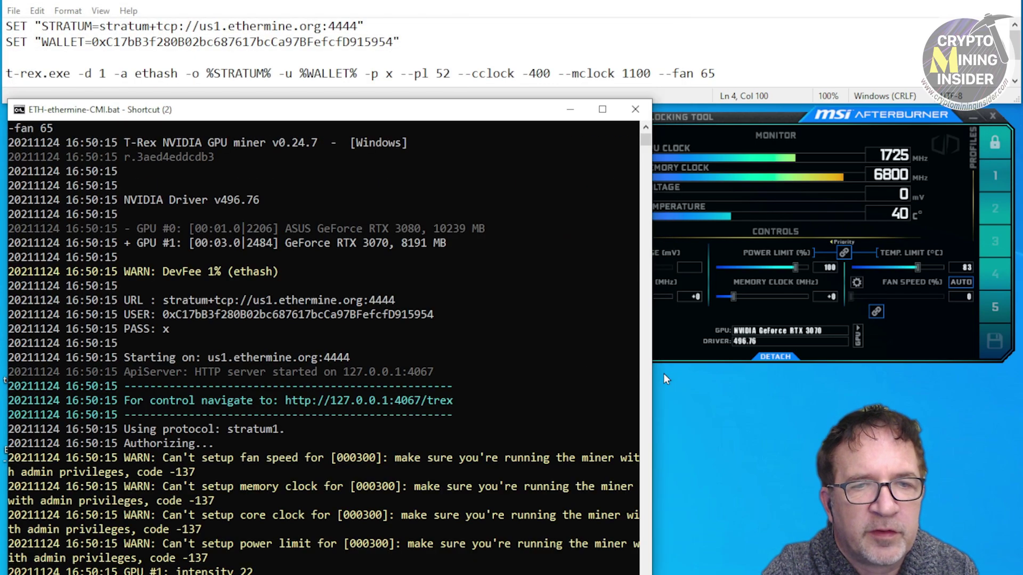
pyautogui.moveTo(653, 375); pyautogui.dragTo(832, 383)
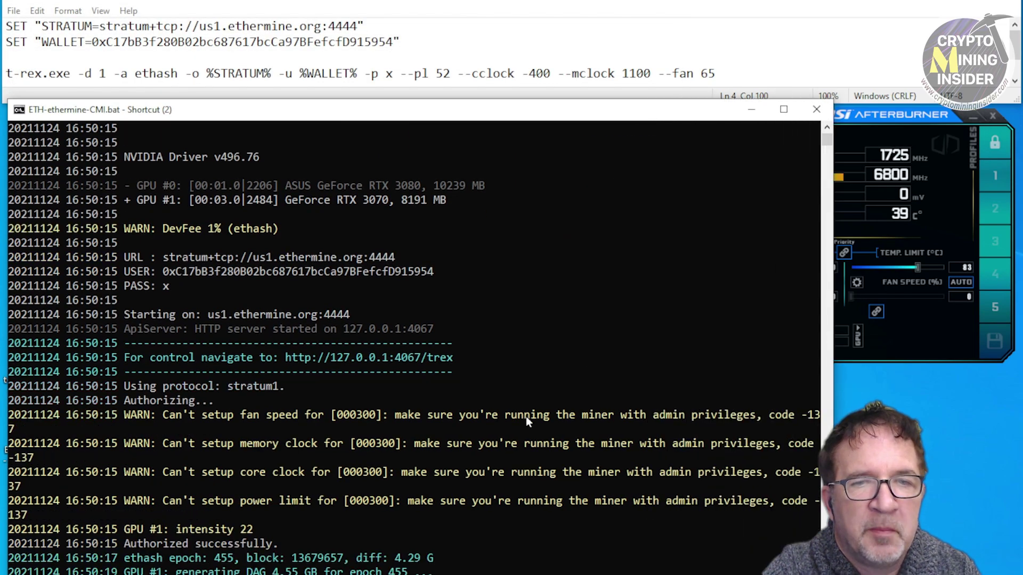
pyautogui.click(816, 110)
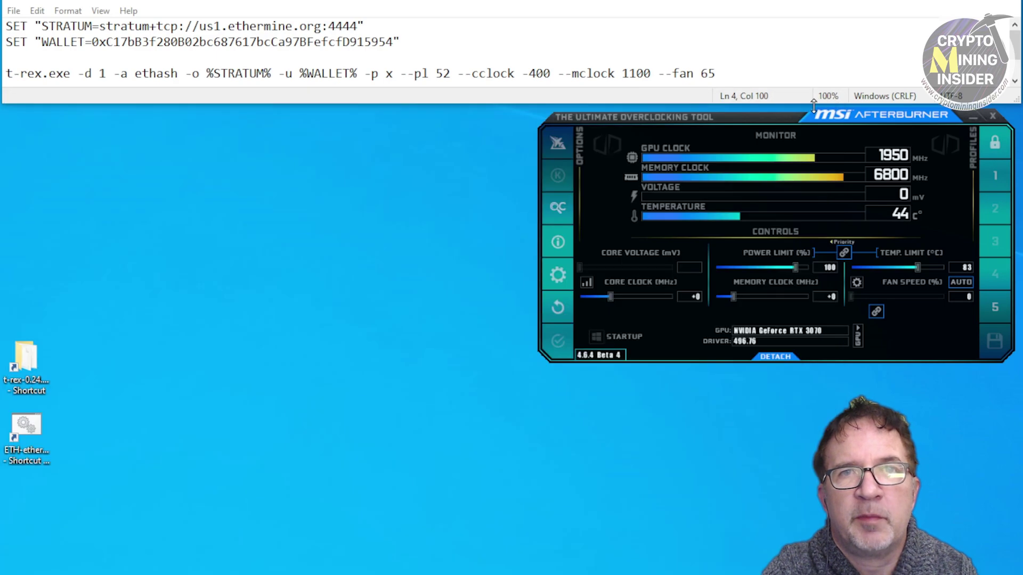
# Run the ETH-ethermine batch shortcut as administrator, move its console below the batch file, and bring MSI Afterburner to the front.
pyautogui.rightClick(23, 422)
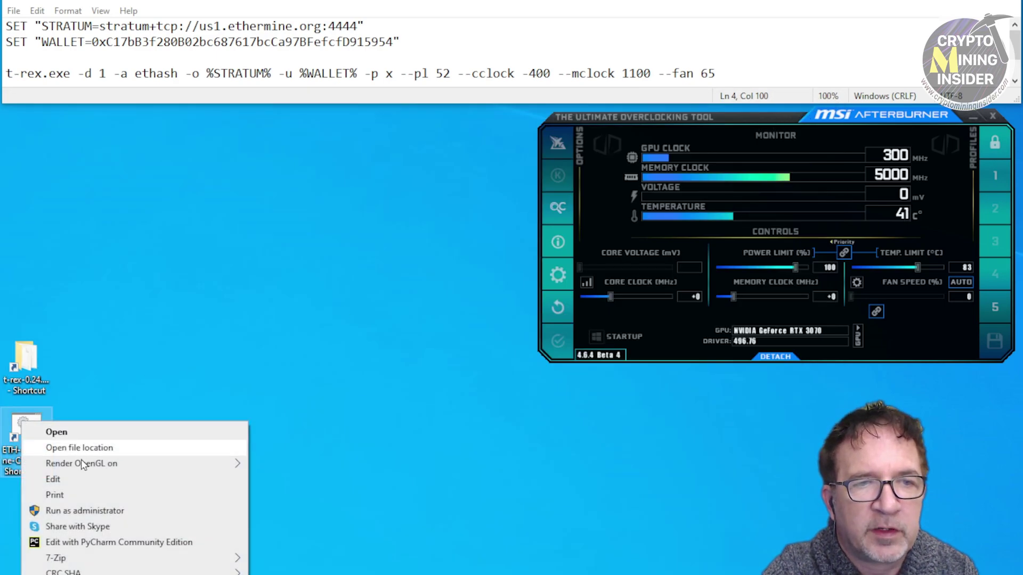
pyautogui.click(96, 512)
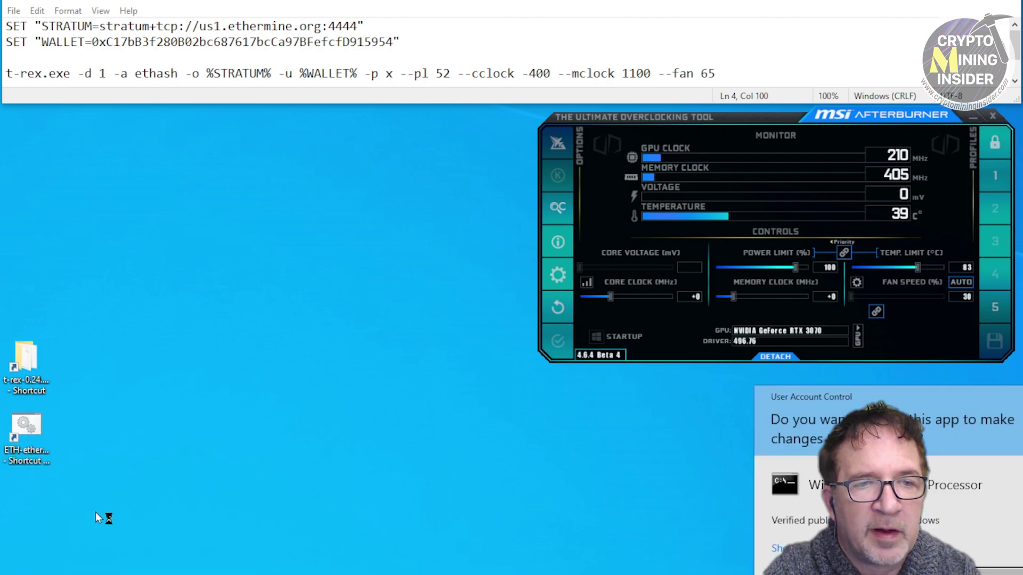
pyautogui.click(334, 408)
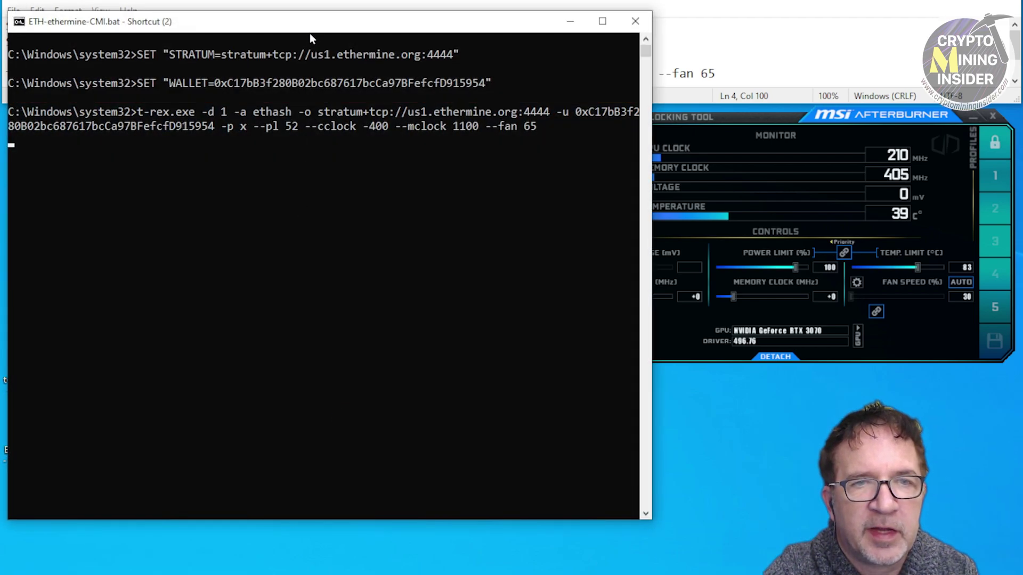
pyautogui.moveTo(311, 34); pyautogui.dragTo(297, 125)
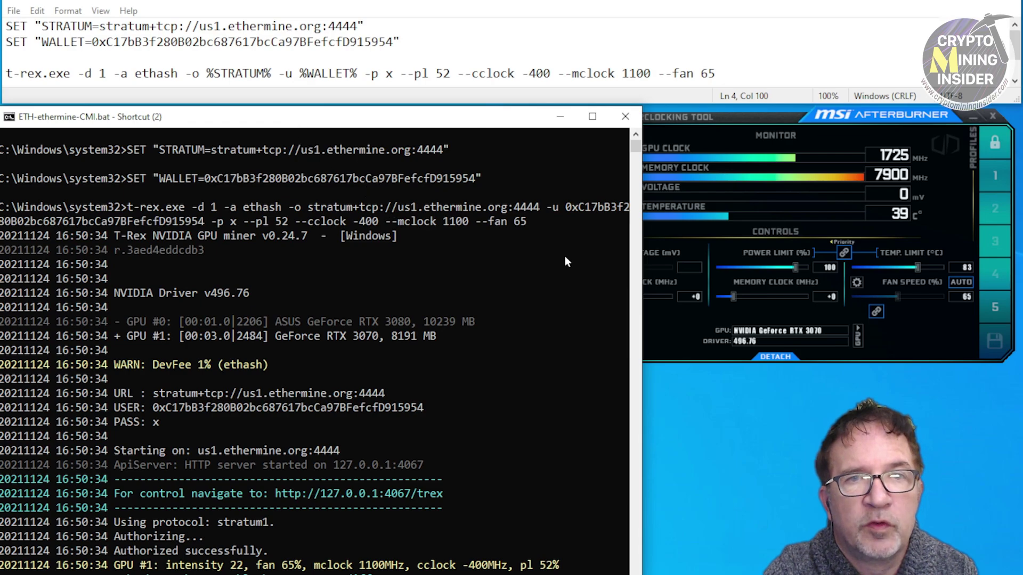
pyautogui.click(704, 119)
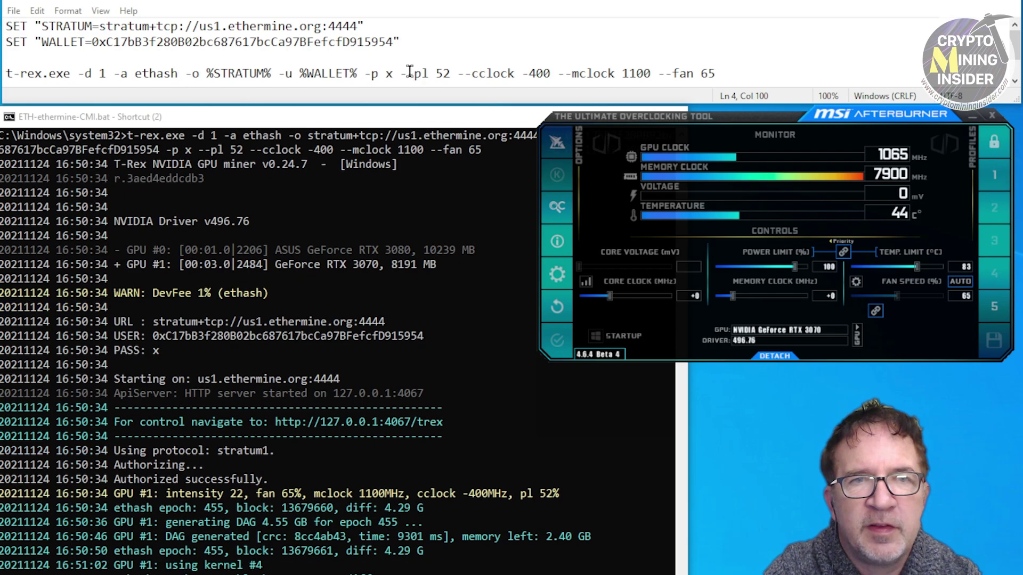
# Highlight the power limit, clock and fan options on the t-rex.exe line to compare them with the miner's applied settings.
pyautogui.moveTo(408, 73); pyautogui.dragTo(419, 72)
pyautogui.hotkey('shift', 'Home')
pyautogui.keyDown('shift'); pyautogui.click(718, 67); pyautogui.keyUp('shift')
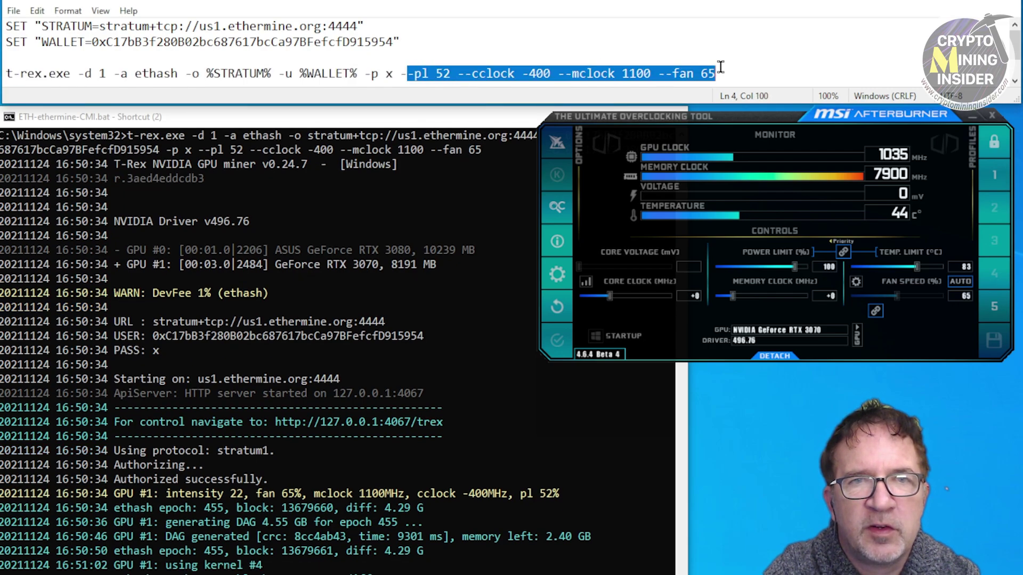
pyautogui.click(719, 69)
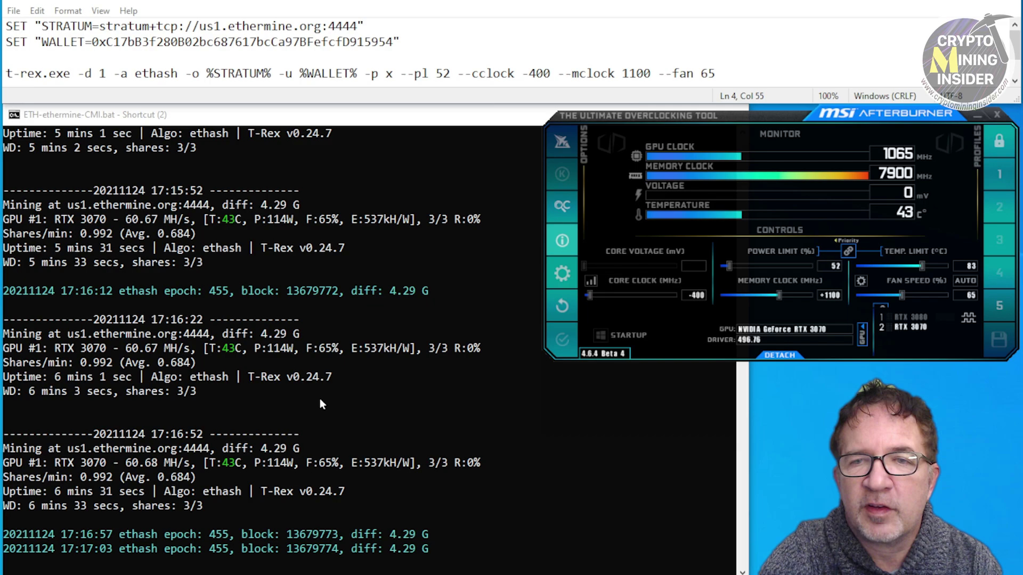
# Stop the running miner and replace --pl 52 --cclock -400 with --lock-cclock 1000 on the t-rex.exe line.
pyautogui.click(449, 119)
pyautogui.hotkey('ctrl', 'c')
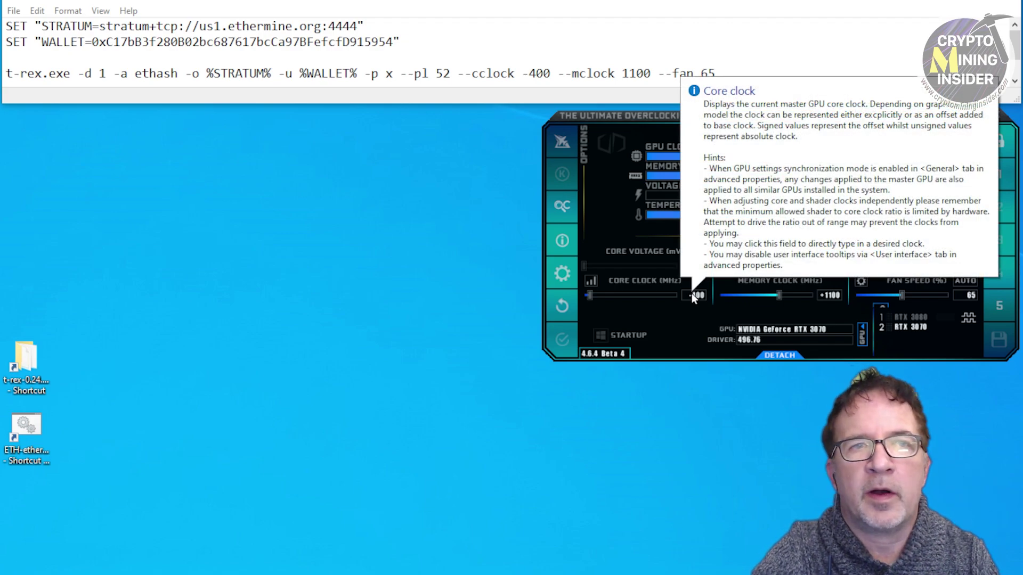
pyautogui.moveTo(551, 73); pyautogui.dragTo(400, 75)
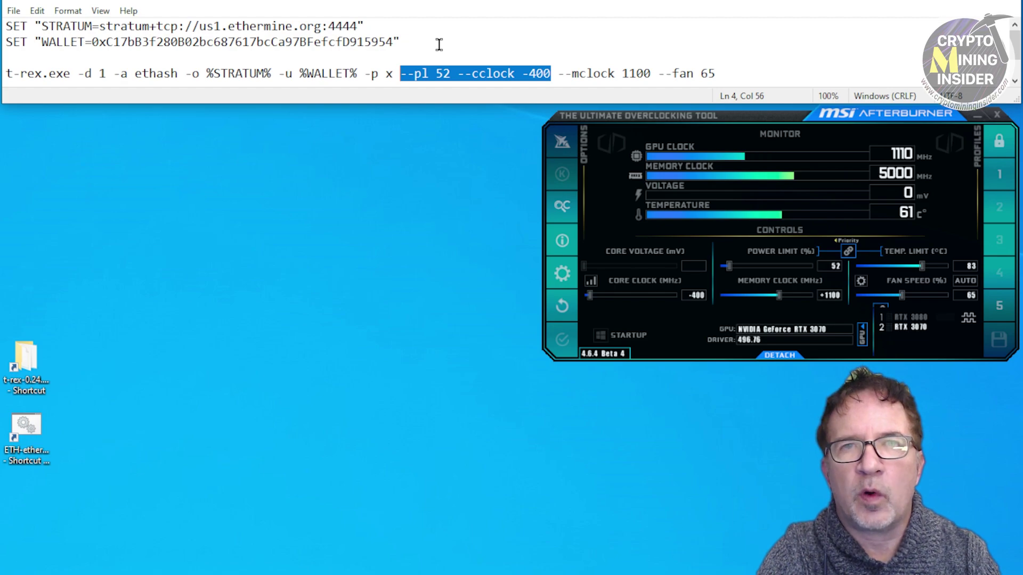
pyautogui.write('--lock-')
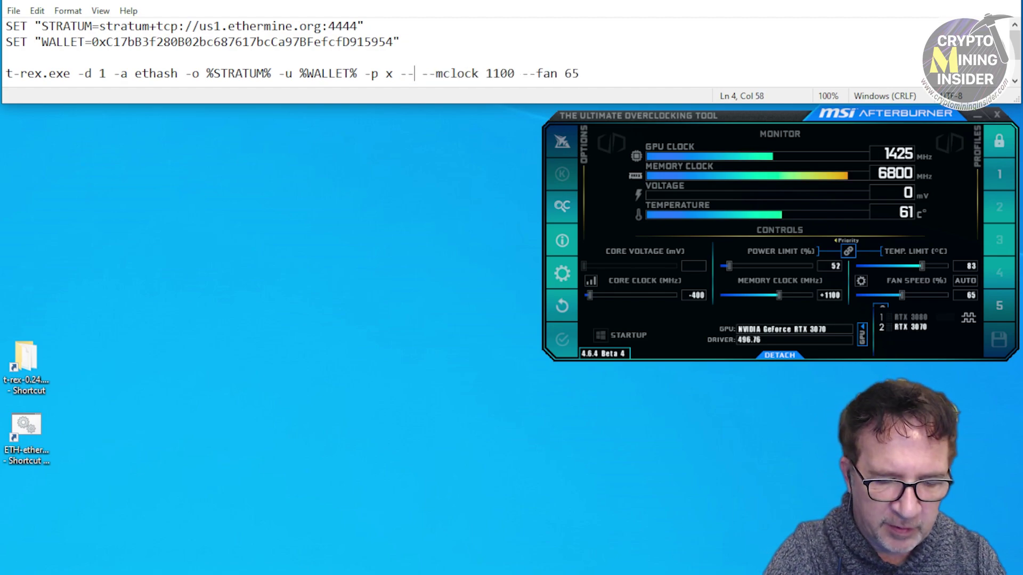
pyautogui.write('cclock')
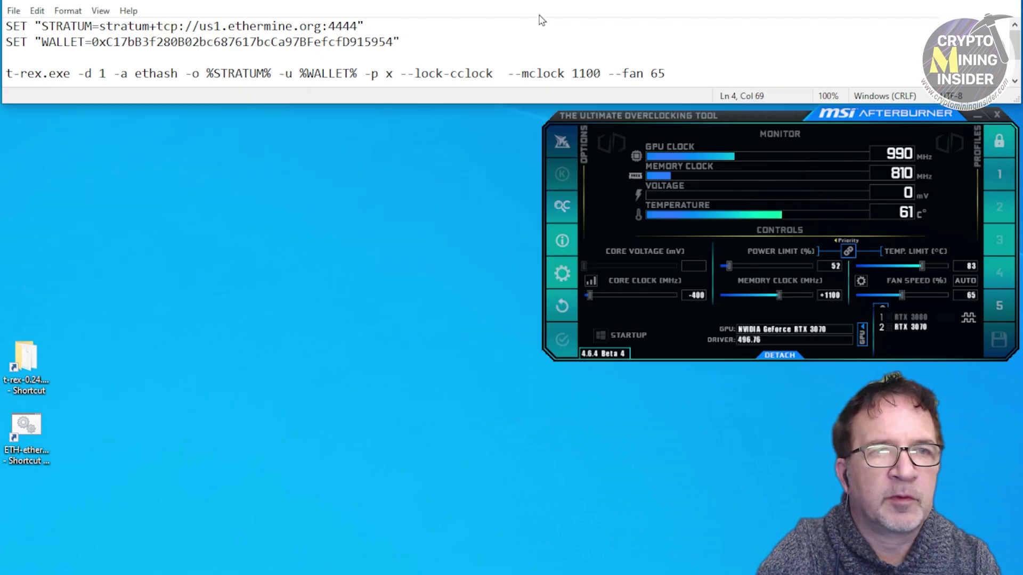
pyautogui.write('1')
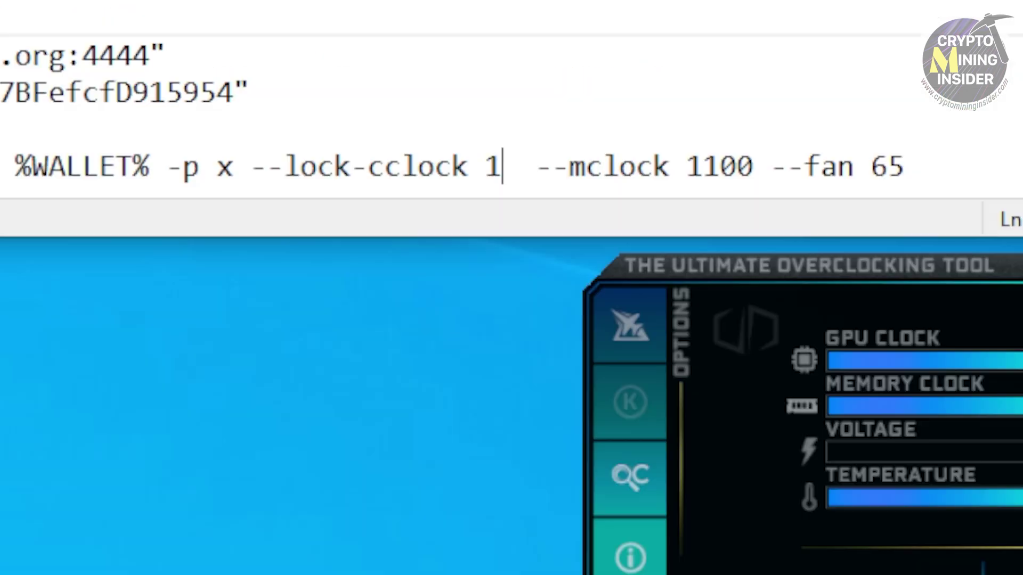
pyautogui.write('000')
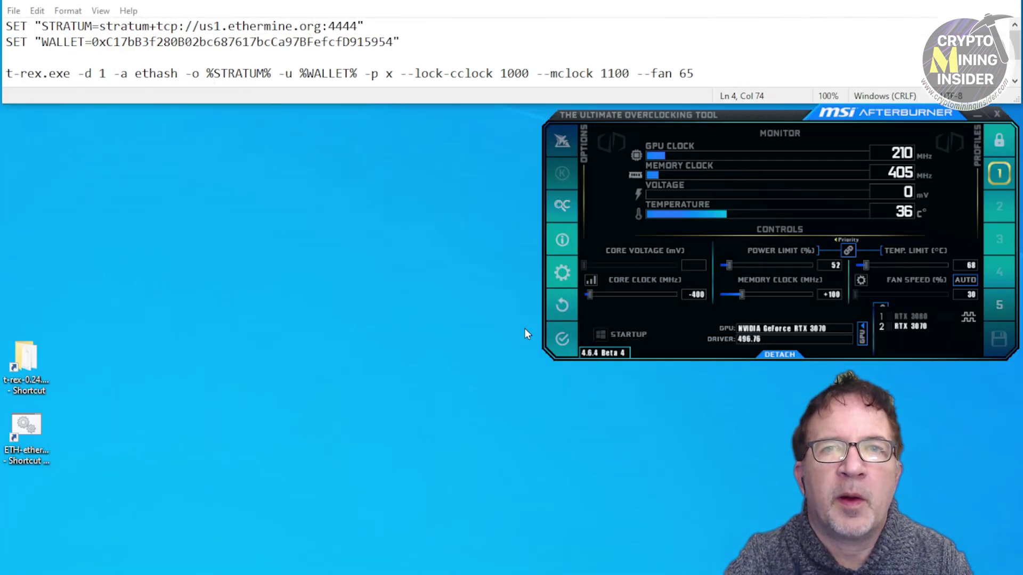
# Reset the RTX 3070 to its default settings in MSI Afterburner and run the batch shortcut as administrator.
pyautogui.click(558, 308)
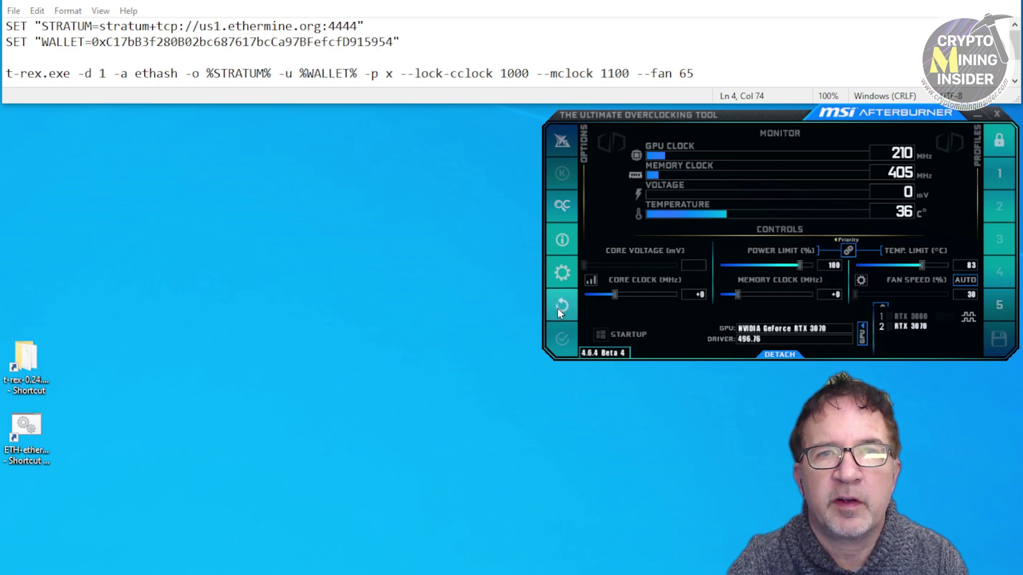
pyautogui.rightClick(25, 429)
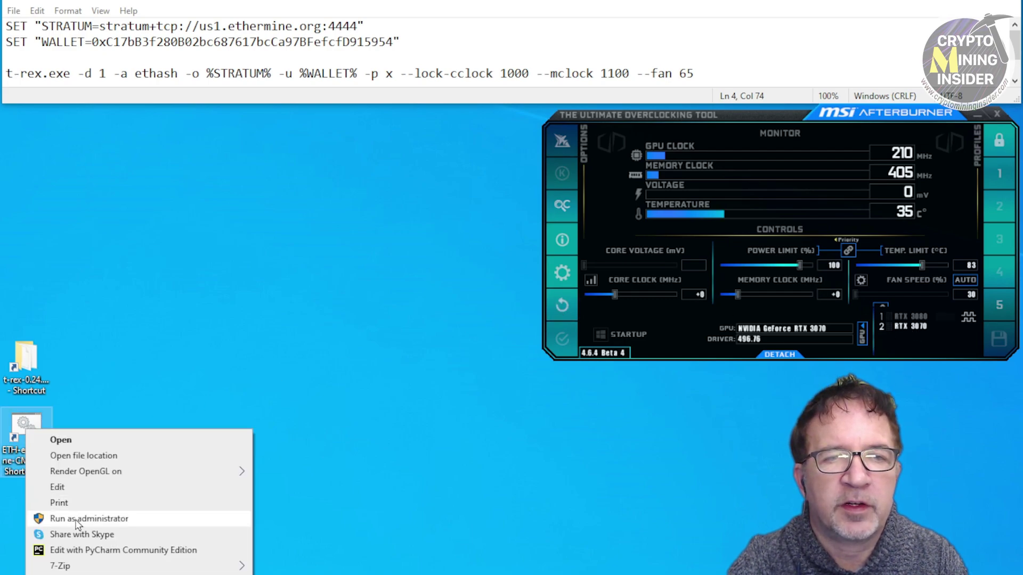
pyautogui.click(78, 520)
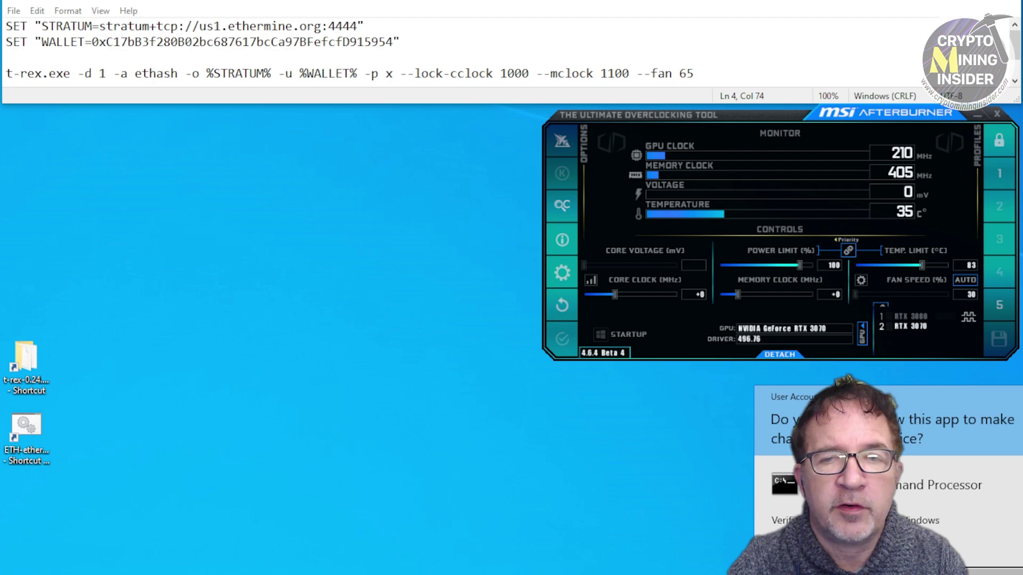
pyautogui.click(799, 560)
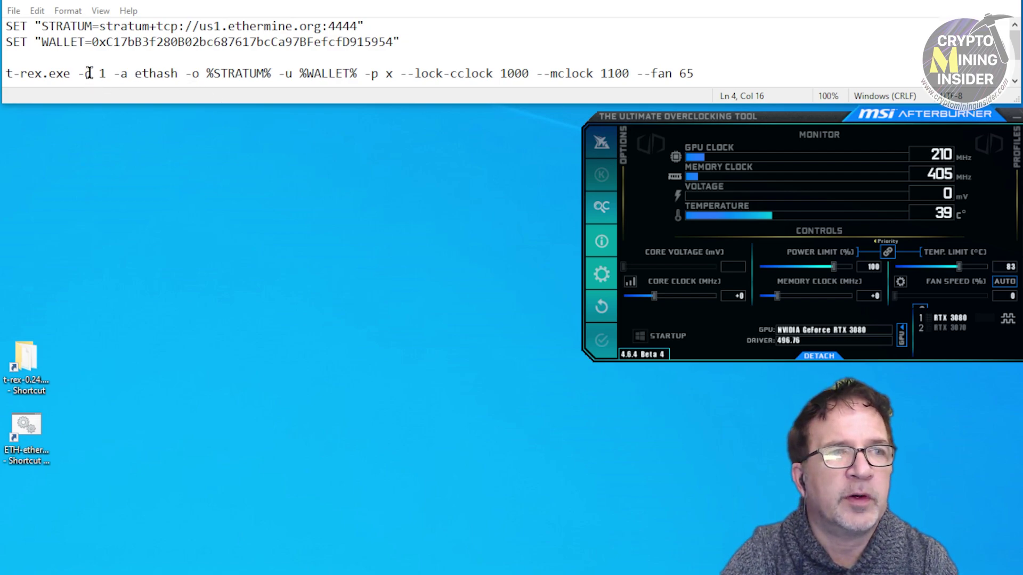
# Remove the -d 1 GPU selection from the t-rex.exe line and save the batch file.
pyautogui.moveTo(114, 73); pyautogui.dragTo(78, 73)
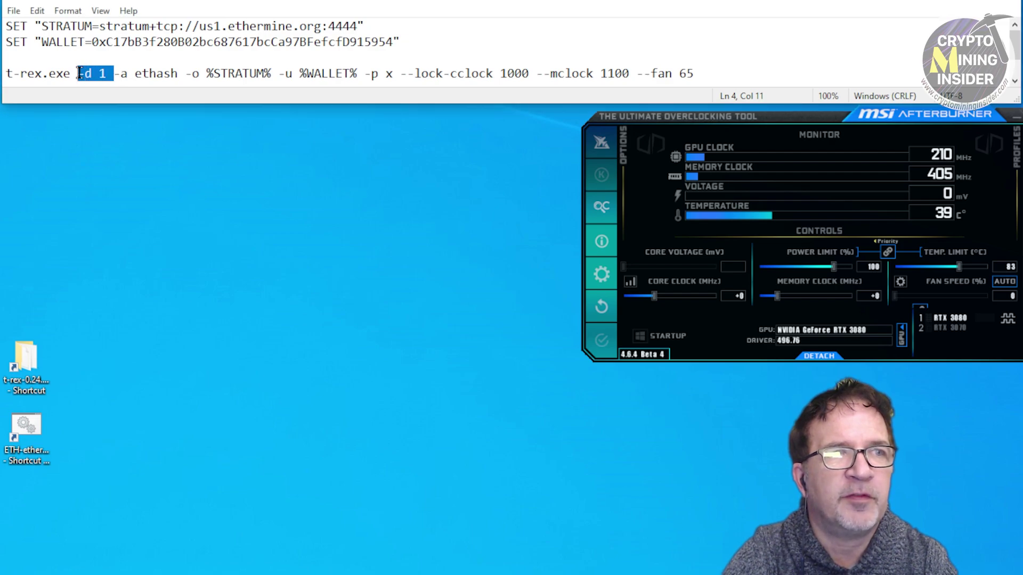
pyautogui.press('Delete')
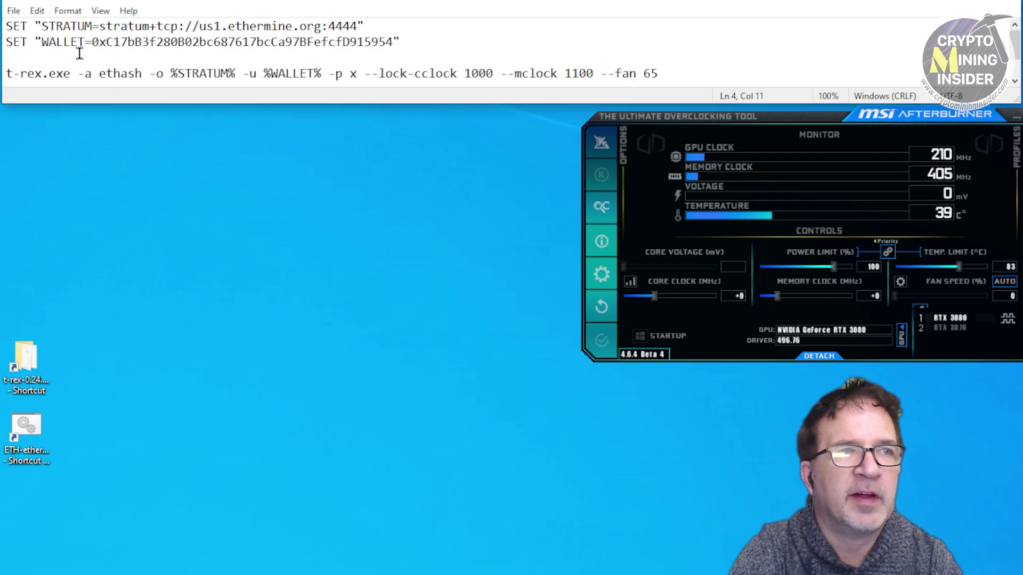
pyautogui.press('Delete')
pyautogui.write('-')
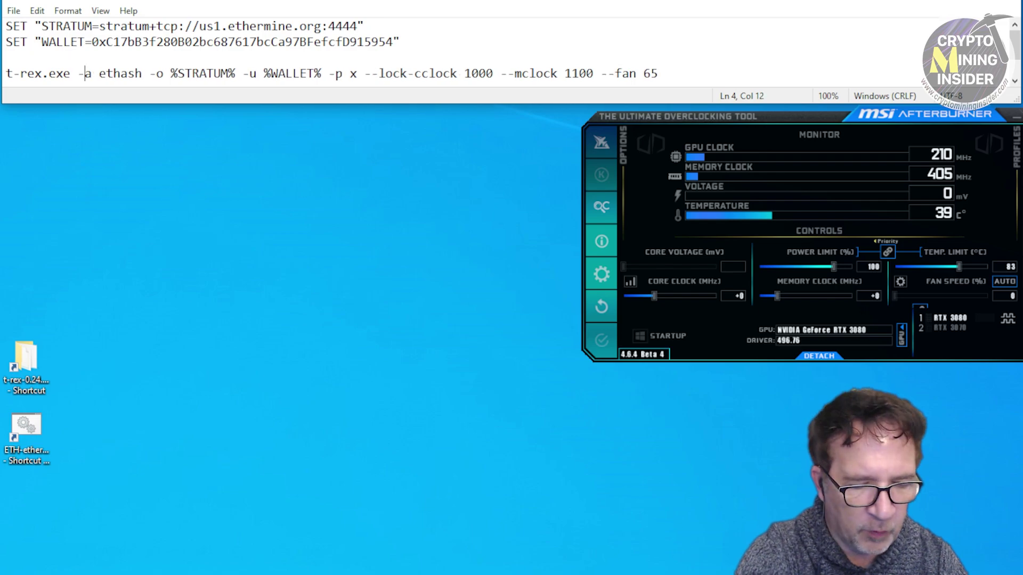
pyautogui.hotkey('alt', 'f')
pyautogui.press('Escape')
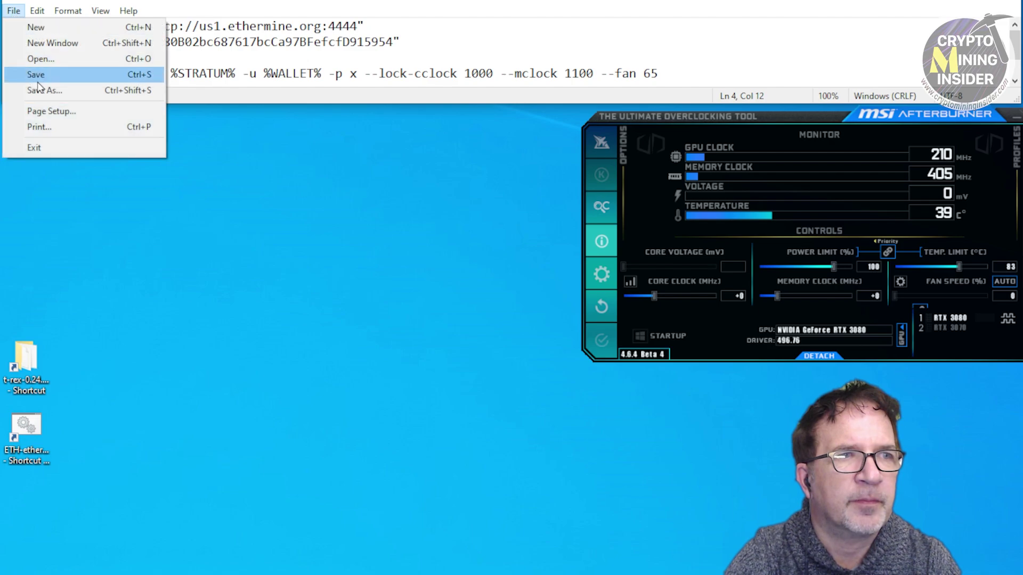
pyautogui.click(37, 74)
# Run the batch shortcut as administrator, read the settings applied to both GPUs, and close the console.
pyautogui.rightClick(25, 434)
pyautogui.click(107, 523)
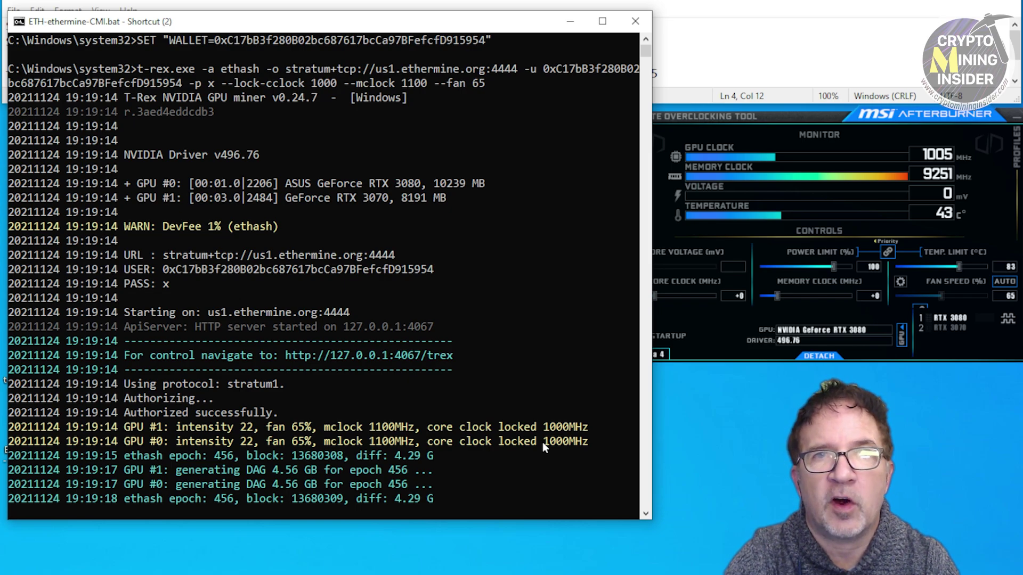
pyautogui.click(637, 29)
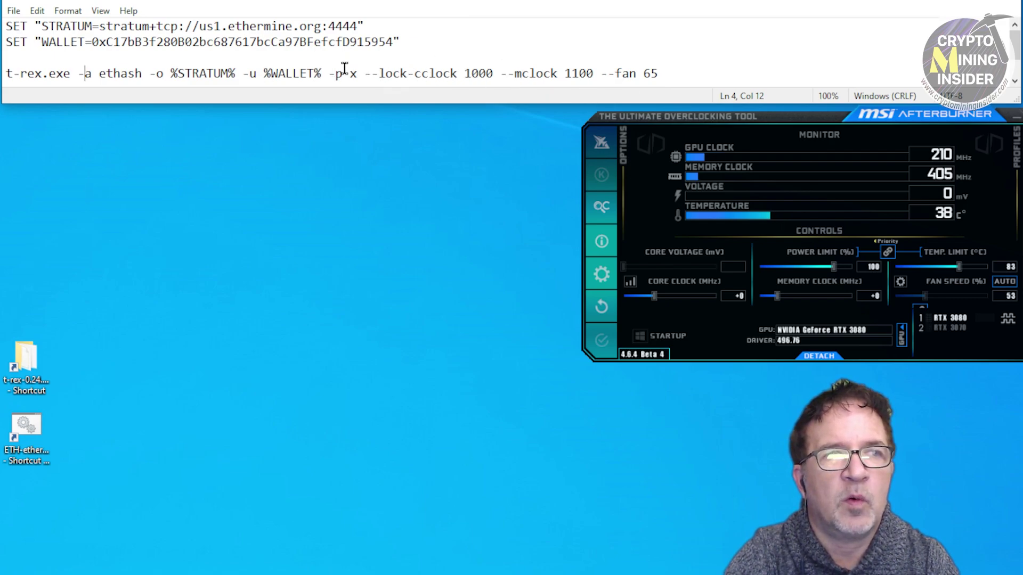
# Set --lock-cclock to 1040,1000 on the t-rex.exe line for the two GPUs.
pyautogui.click(463, 74)
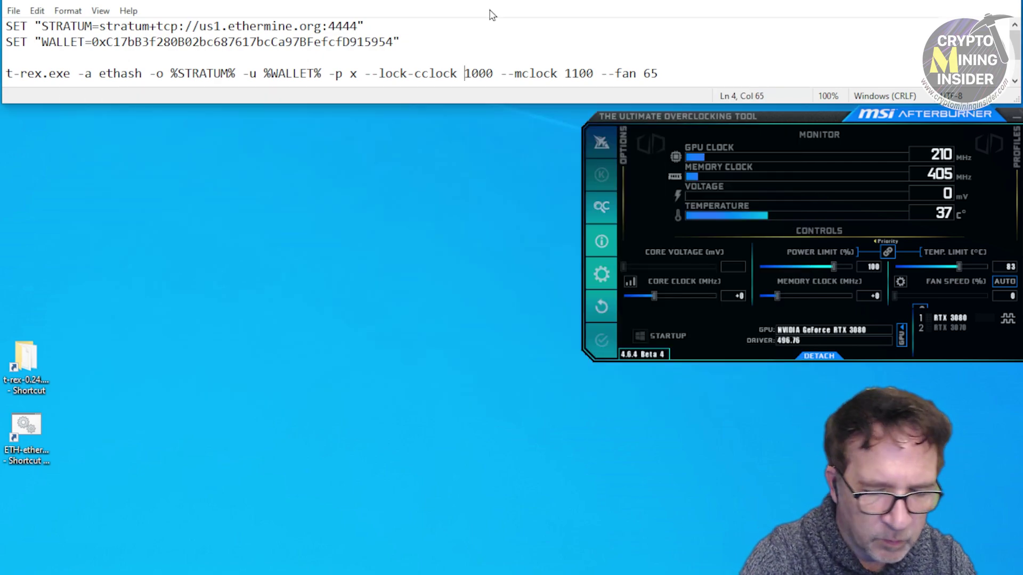
pyautogui.click(464, 72)
pyautogui.write('10')
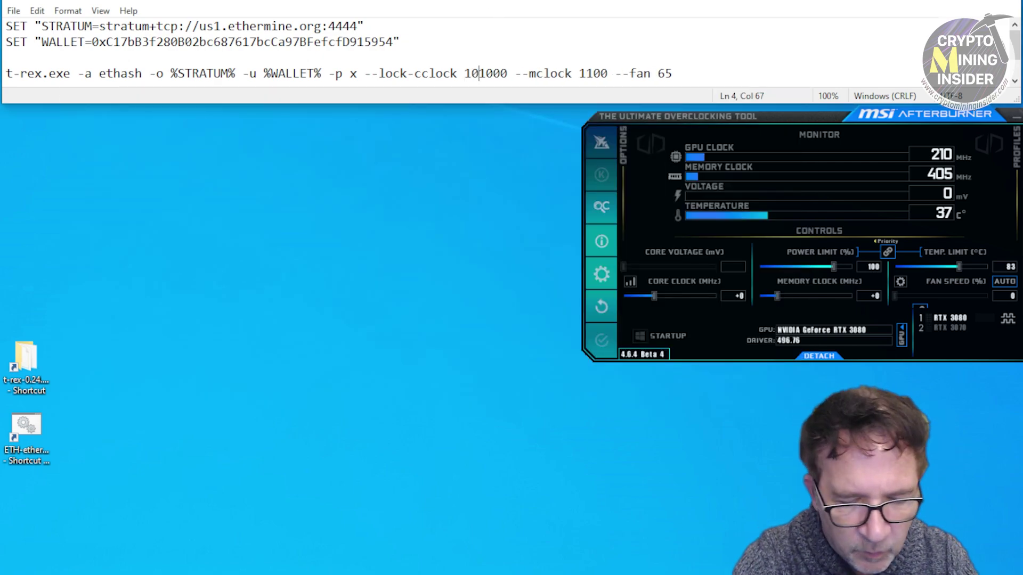
pyautogui.write('40,')
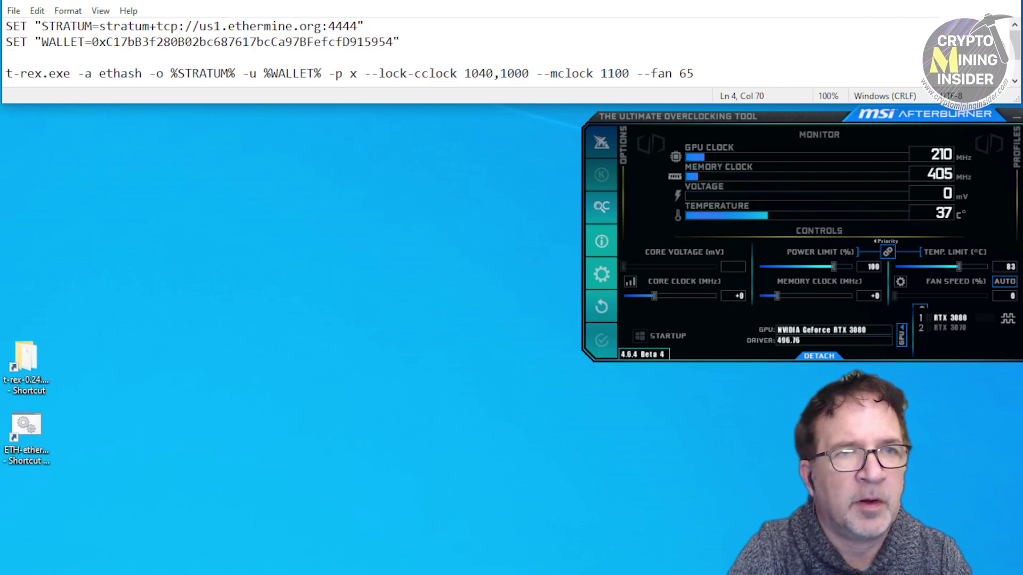
# Set --mclock to 800,1100 and --fan to 80,65 on the t-rex.exe line.
pyautogui.press('Right')
pyautogui.press('Right')
pyautogui.press('Right')
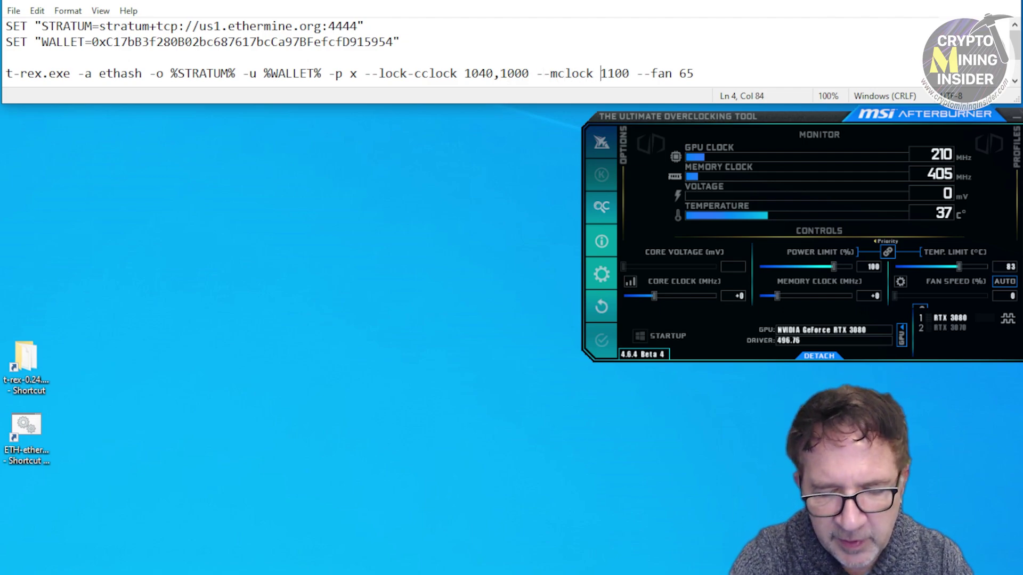
pyautogui.write('800')
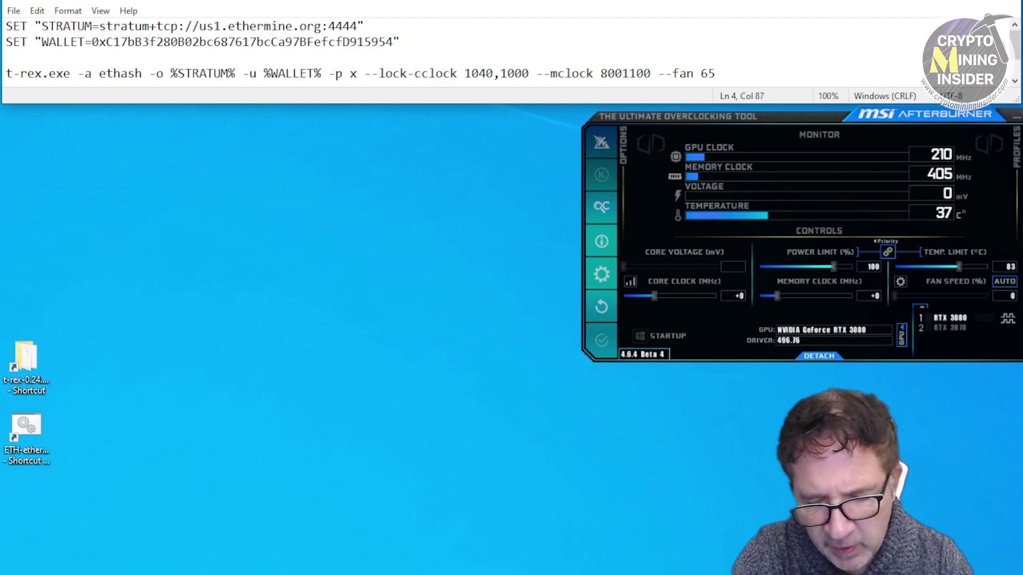
pyautogui.write(',')
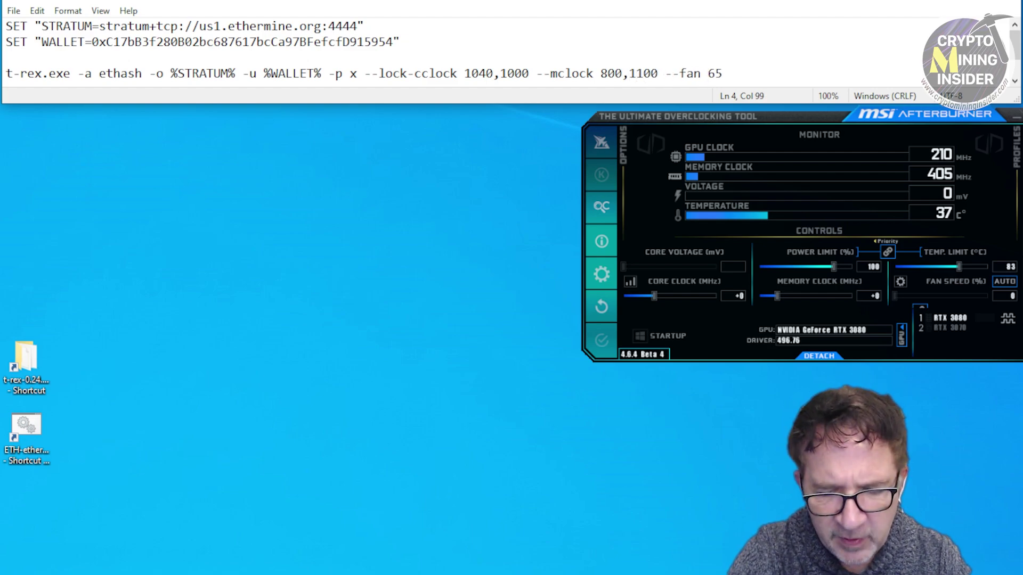
pyautogui.write('80,')
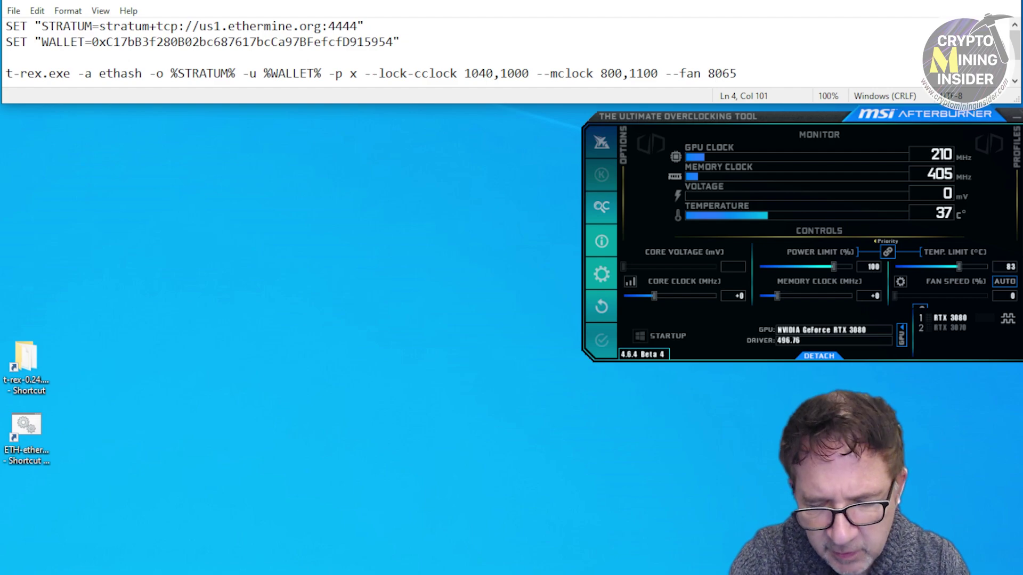
# Run the batch shortcut as administrator to mine with both GPUs, and highlight the per-GPU overclocking options in the batch file.
pyautogui.rightClick(46, 435)
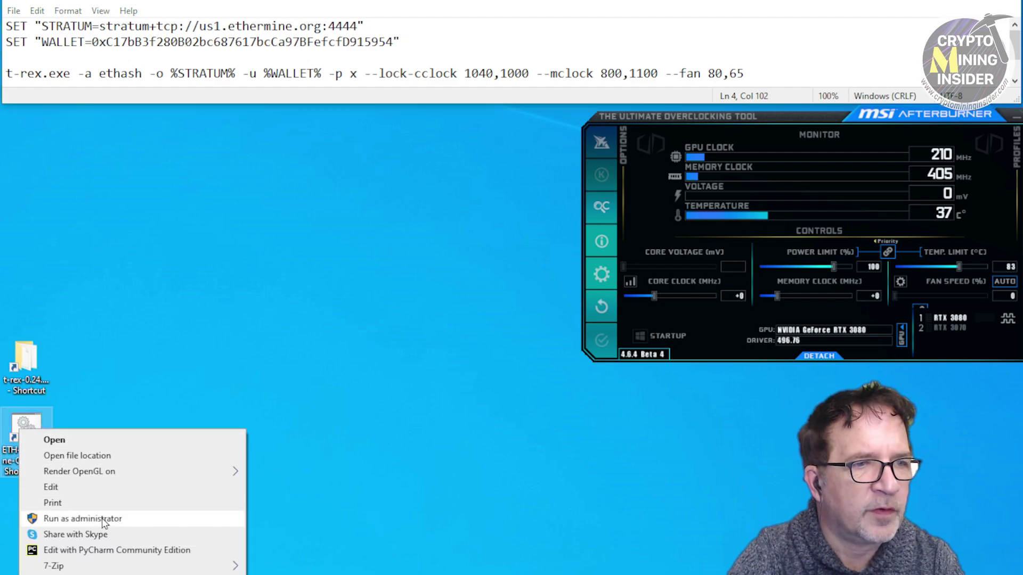
pyautogui.click(73, 519)
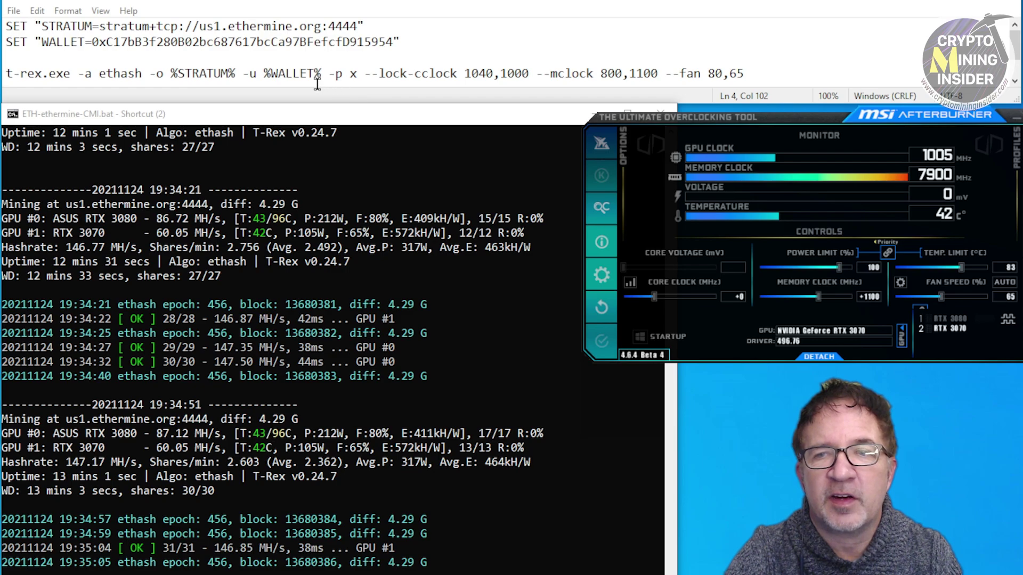
pyautogui.moveTo(371, 74); pyautogui.dragTo(748, 75)
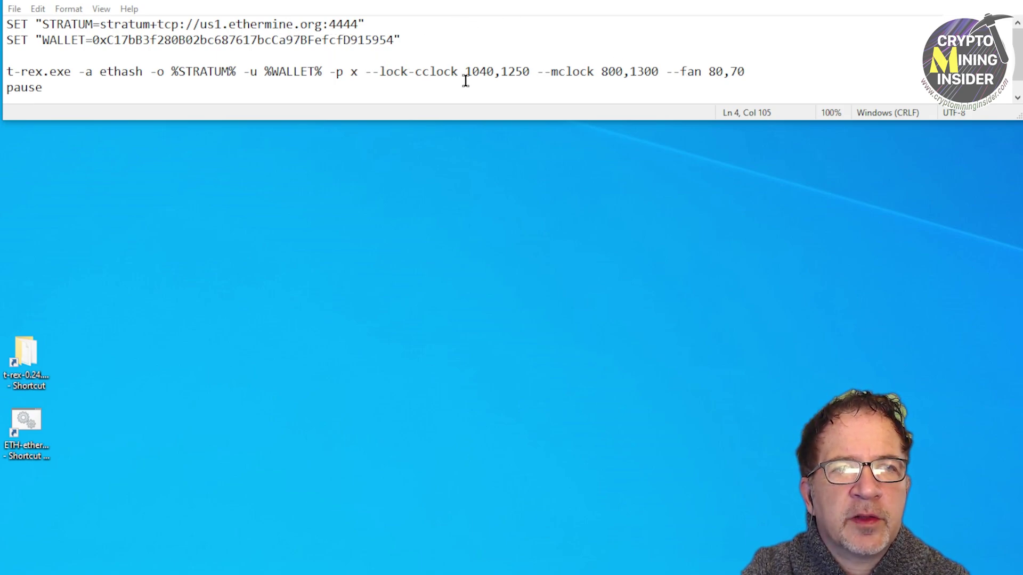
# Append --lhr-tune 0,74.5 to the end of the t-rex.exe line and save the batch file.
pyautogui.click(745, 70)
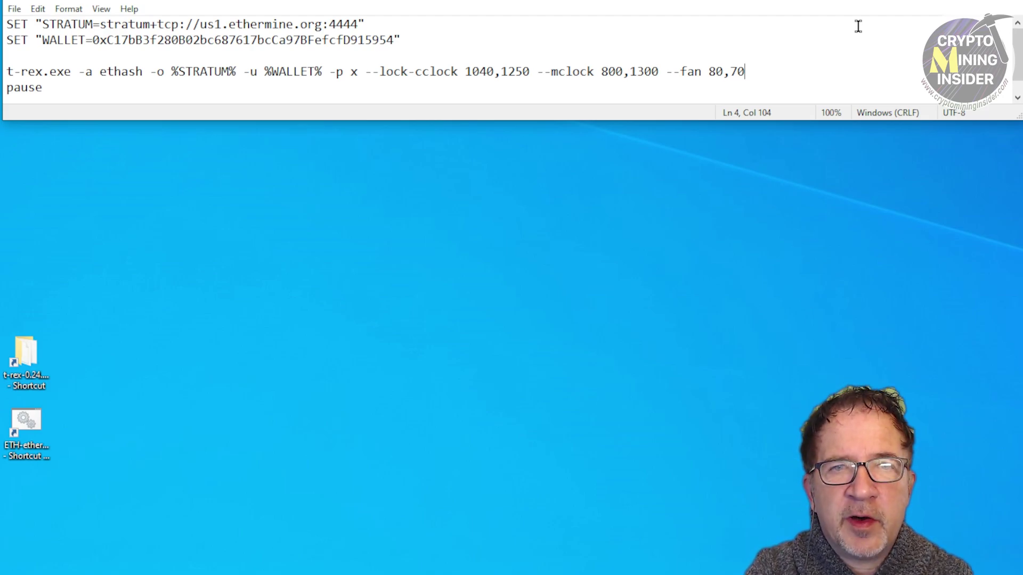
pyautogui.write('--lhr')
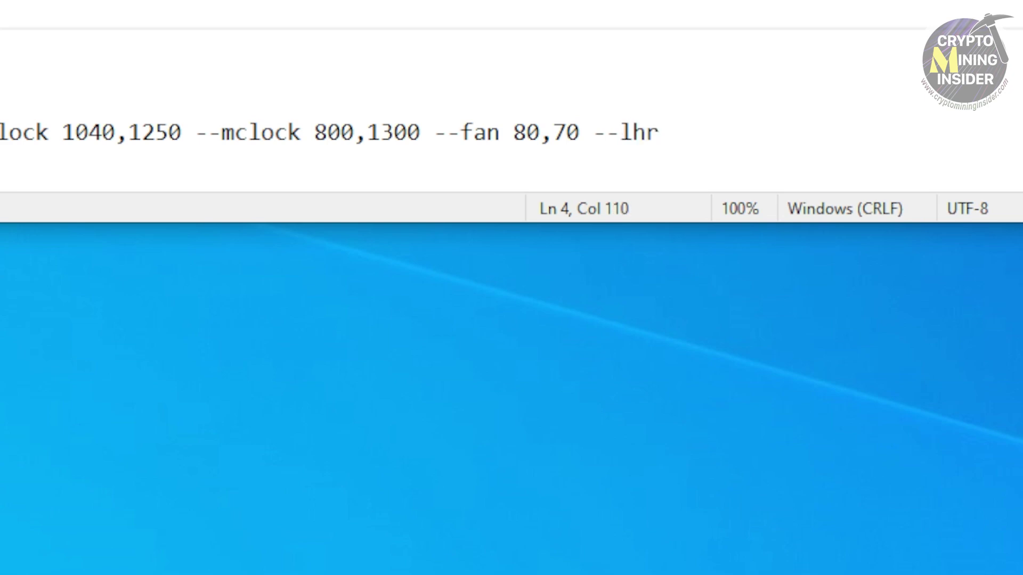
pyautogui.write('-tune ')
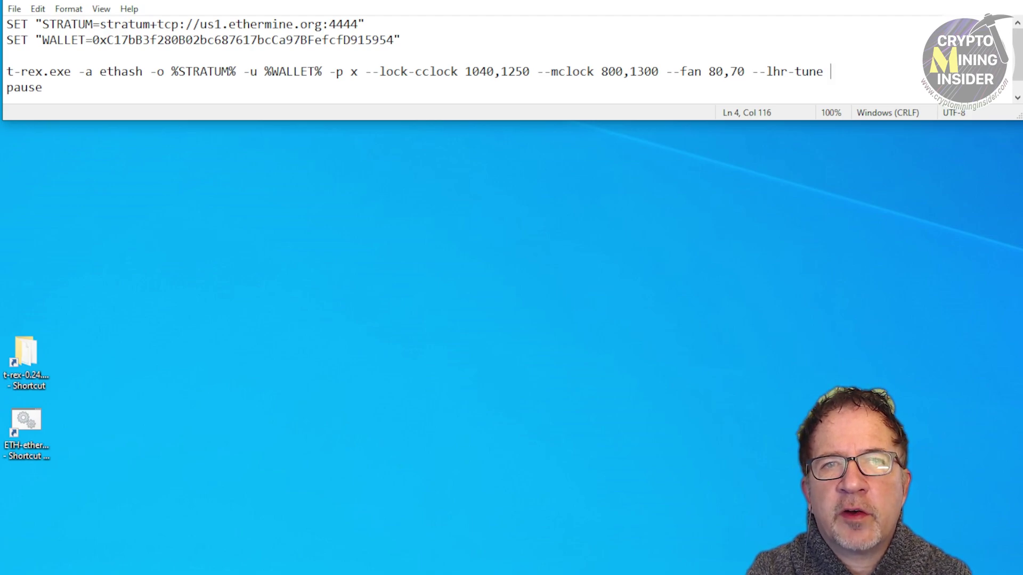
pyautogui.write('0,')
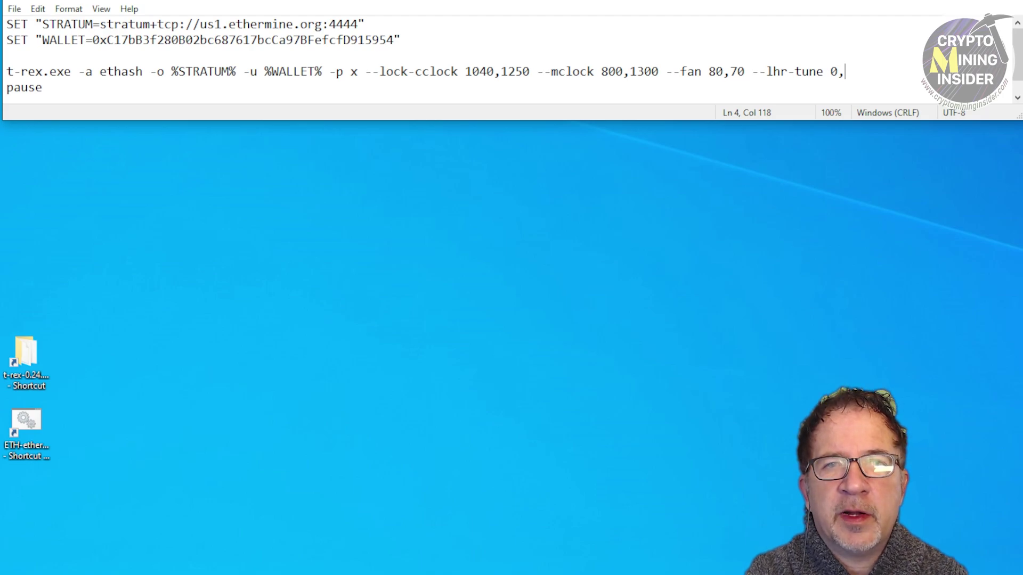
pyautogui.write('7')
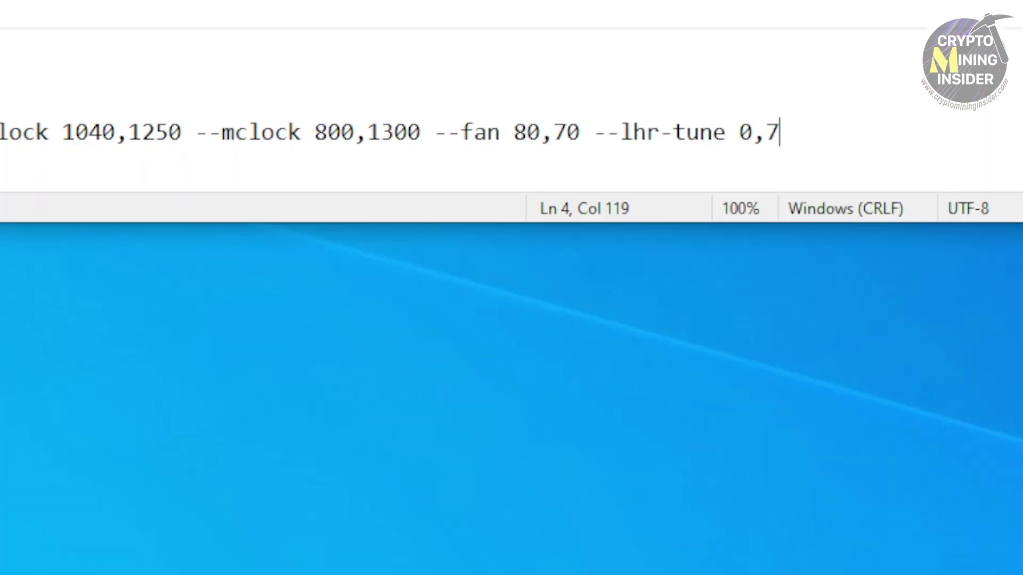
pyautogui.write('4.5')
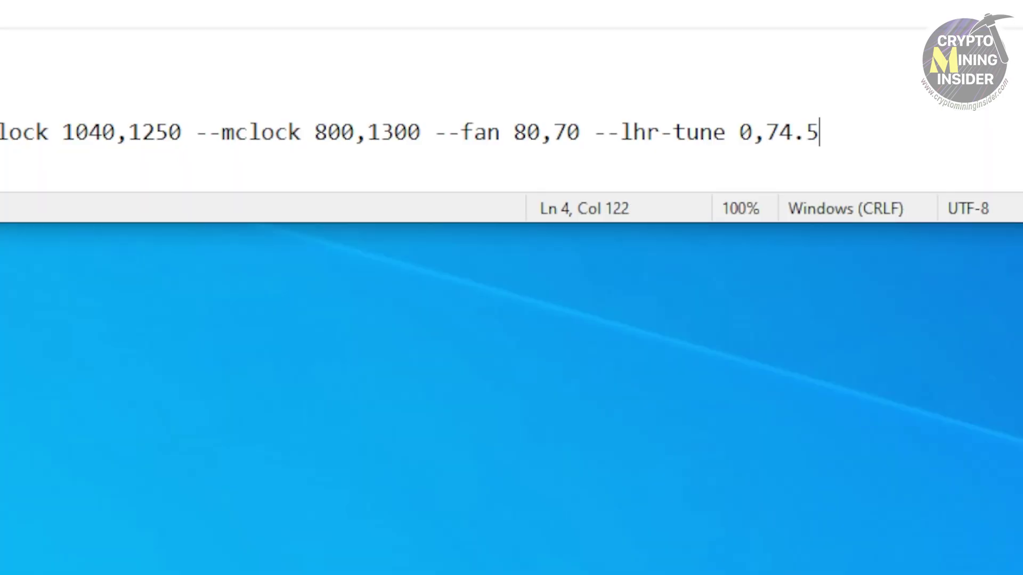
pyautogui.hotkey('alt', 'f')
pyautogui.press('s')
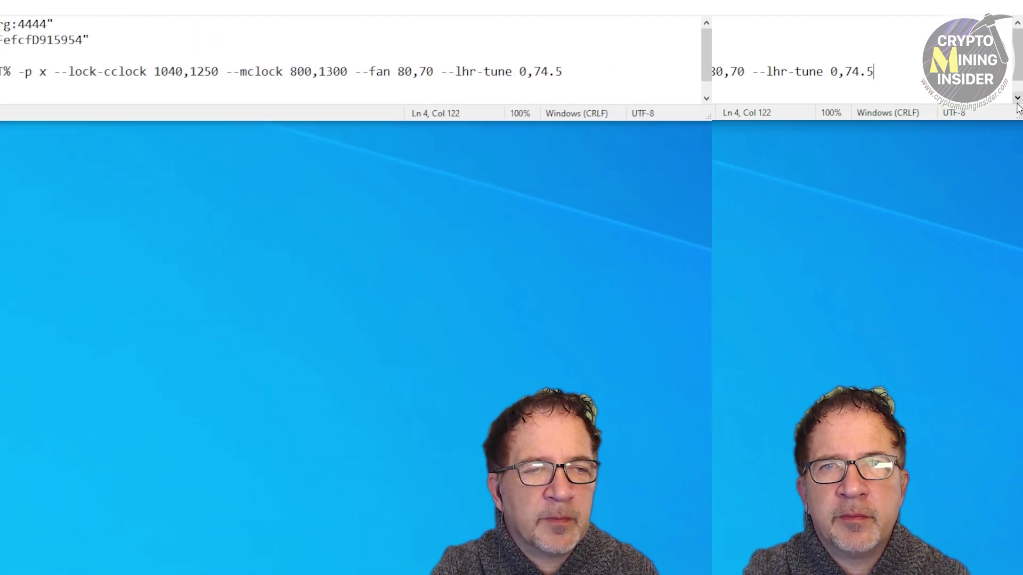
# Run the batch shortcut as administrator, and arrange the miner console below the batch file's text so both can be read.
pyautogui.rightClick(26, 426)
pyautogui.click(141, 510)
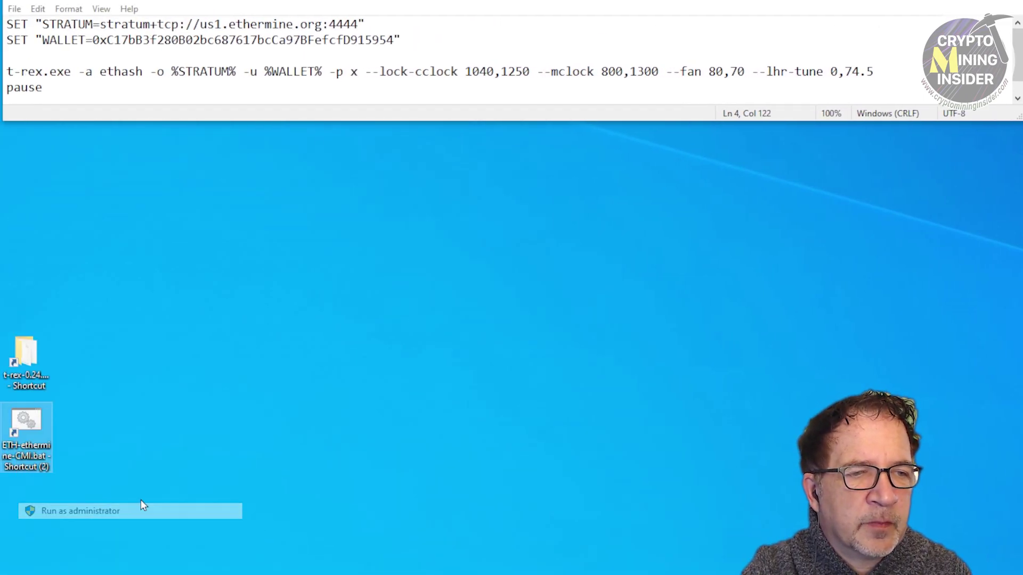
pyautogui.click(455, 405)
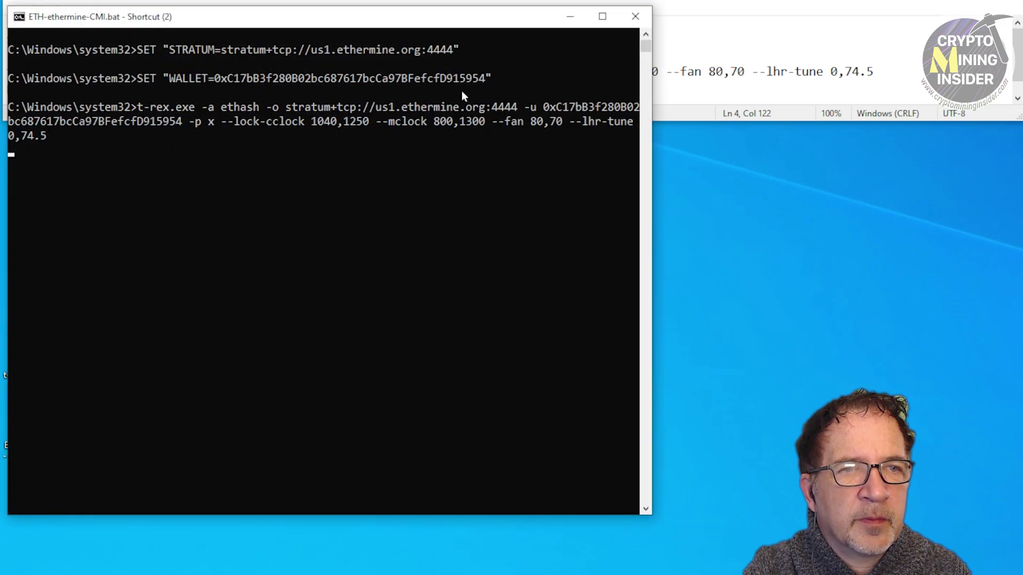
pyautogui.moveTo(461, 16); pyautogui.dragTo(454, 123)
pyautogui.moveTo(646, 298); pyautogui.dragTo(898, 314)
pyautogui.moveTo(532, 574); pyautogui.dragTo(533, 515)
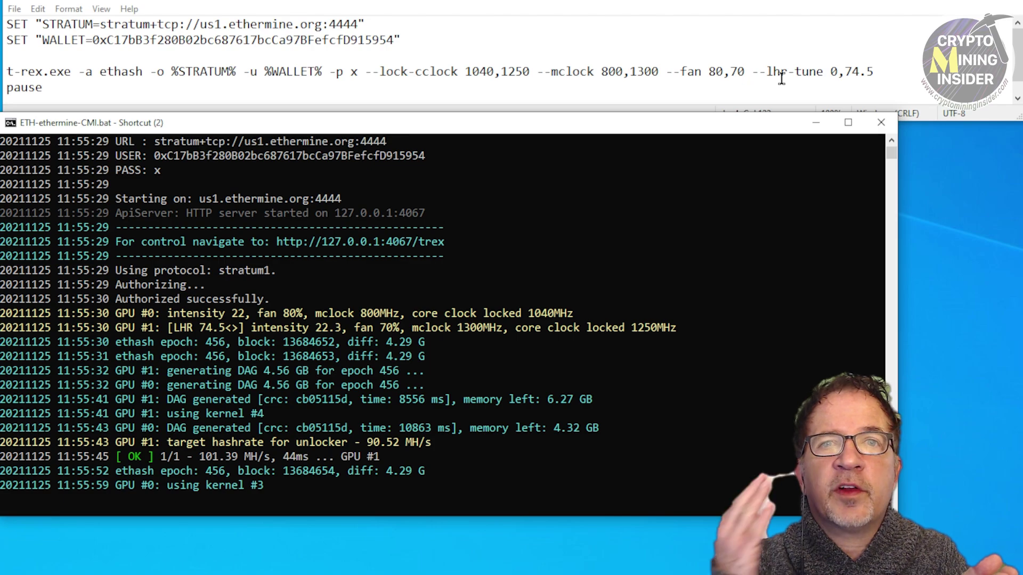
pyautogui.click(762, 80)
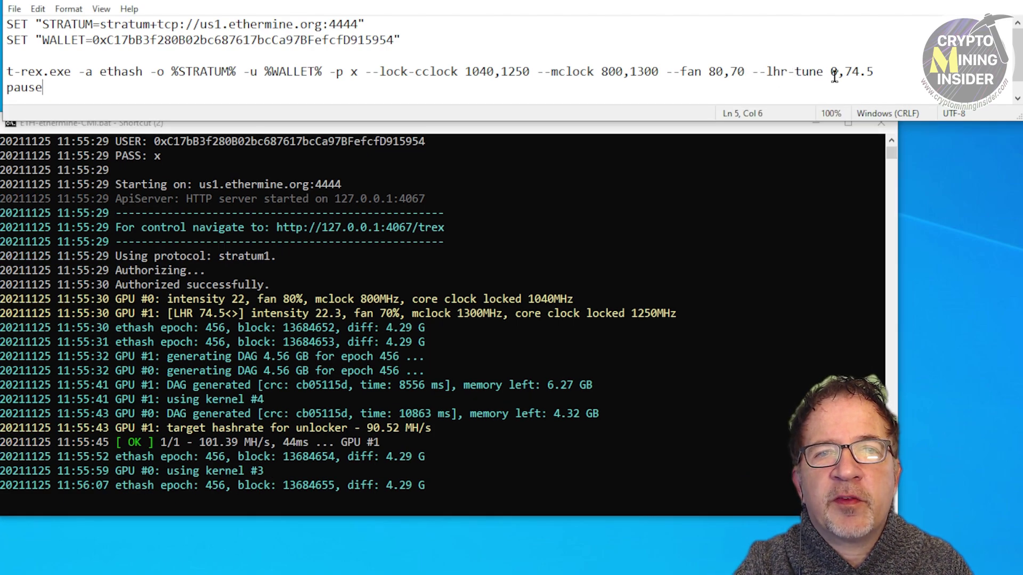